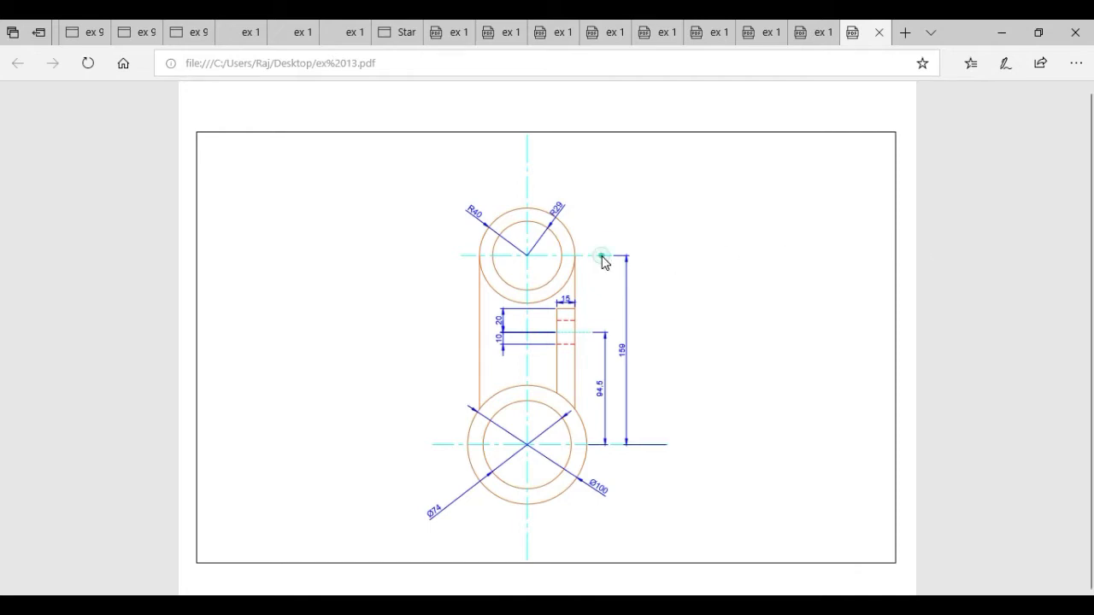
Step: Zoom in on the ex 13 link reference drawing in the Edge PDF viewer
{"action": "left_click", "coordinate": [763, 114]}
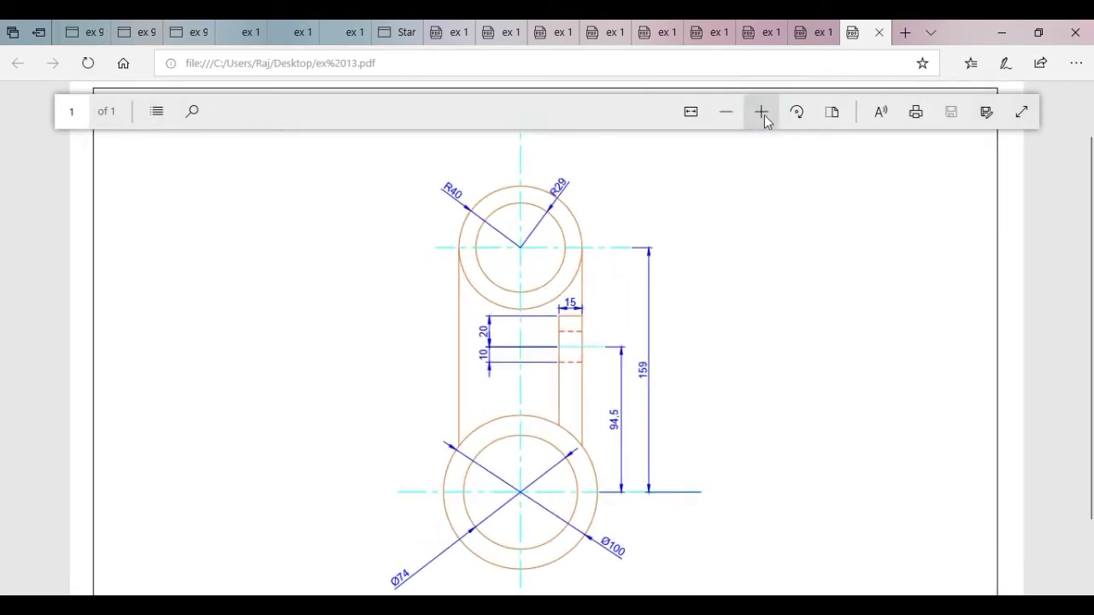
{"action": "scroll", "coordinate": [628, 247], "scroll_direction": "down", "scroll_amount": 2}
{"action": "scroll", "coordinate": [603, 224], "scroll_direction": "up", "scroll_amount": 2}
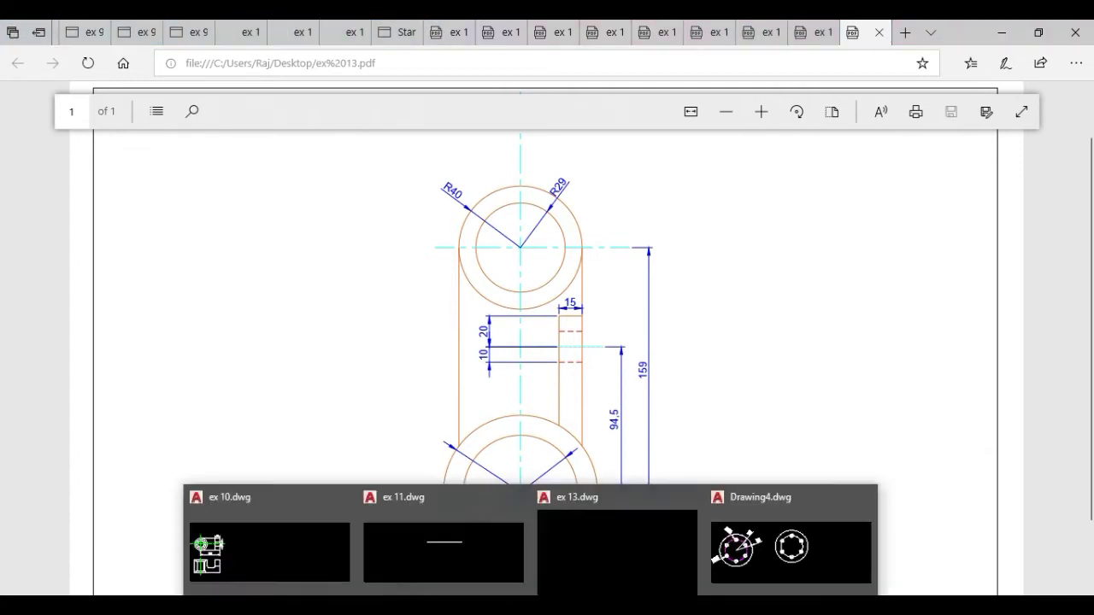
Step: Back in AutoCAD, draw the first circle with diameter 100
{"action": "left_click", "coordinate": [566, 549]}
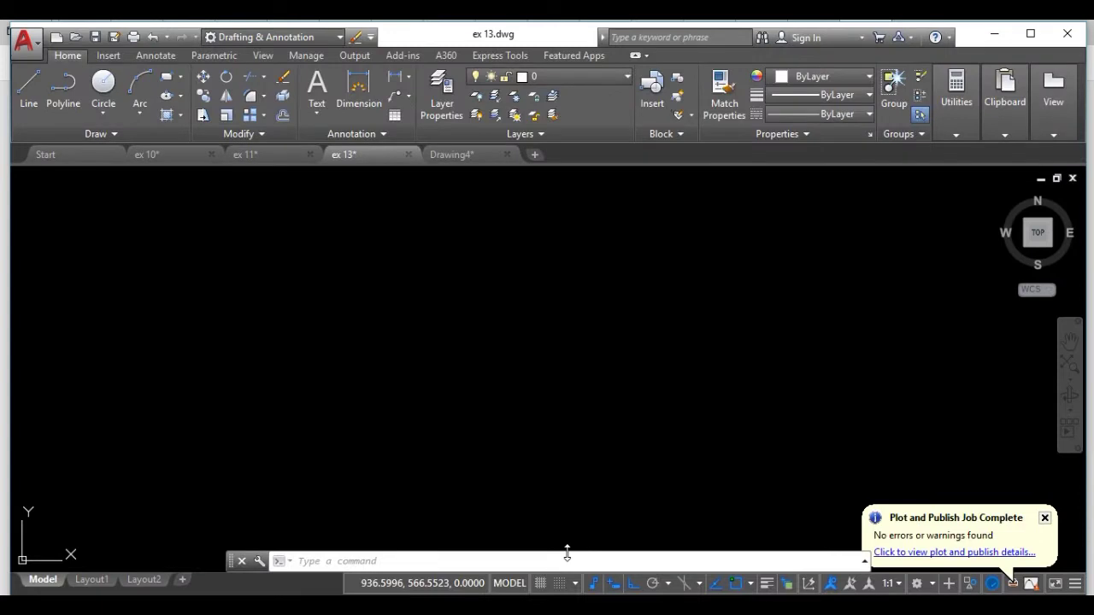
{"action": "left_click", "coordinate": [103, 85]}
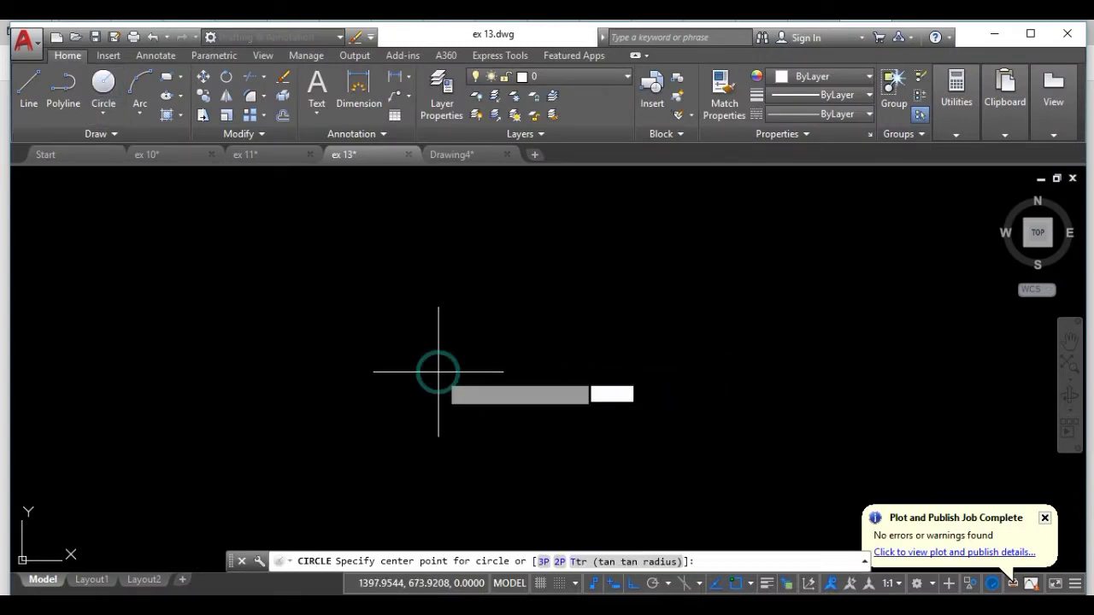
{"action": "left_click", "coordinate": [438, 372]}
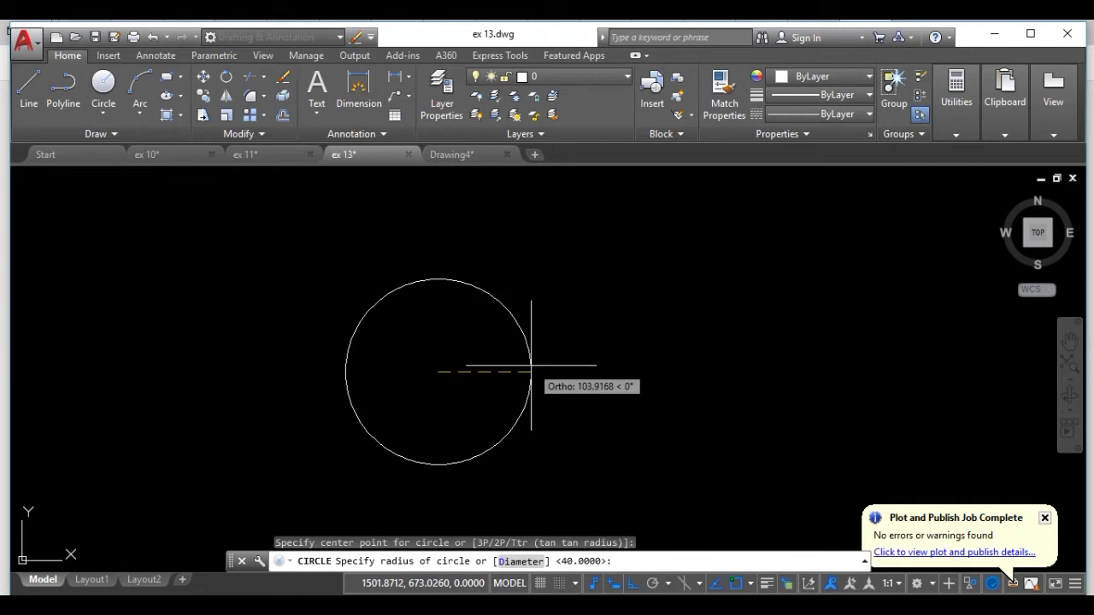
{"action": "type", "text": "d"}
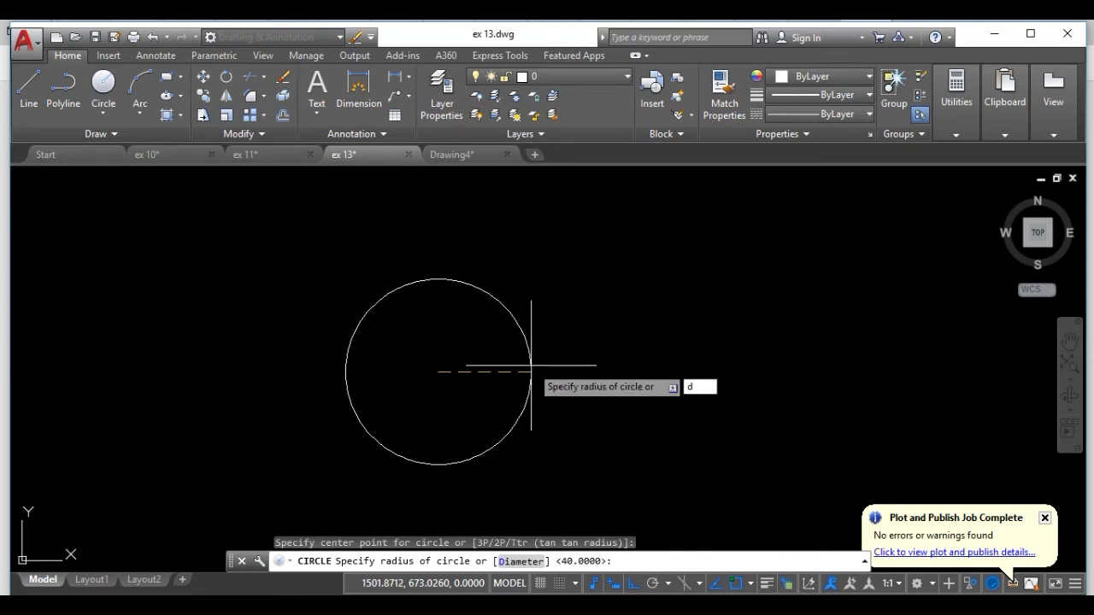
{"action": "key", "text": "Return"}
{"action": "type", "text": "1"}
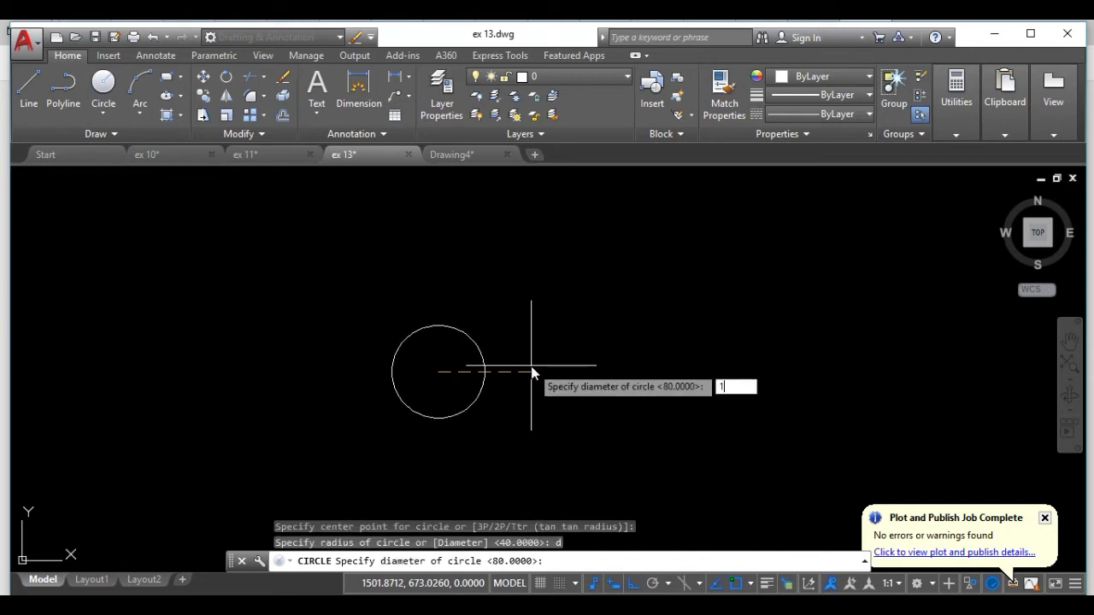
{"action": "type", "text": "00"}
{"action": "key", "text": "Return"}
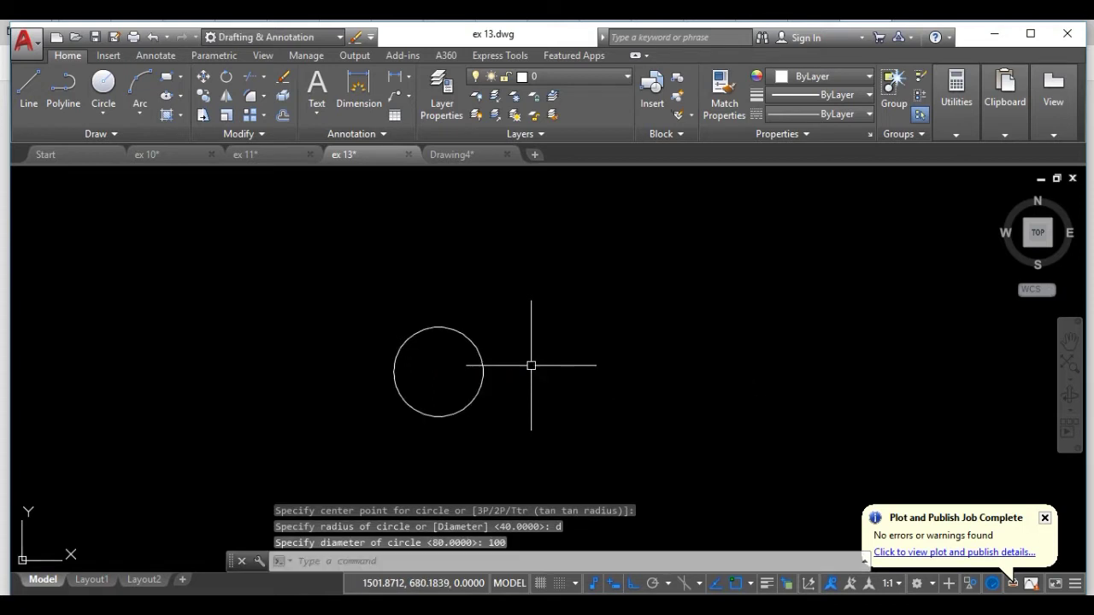
{"action": "scroll", "coordinate": [413, 373], "scroll_direction": "up", "scroll_amount": 2}
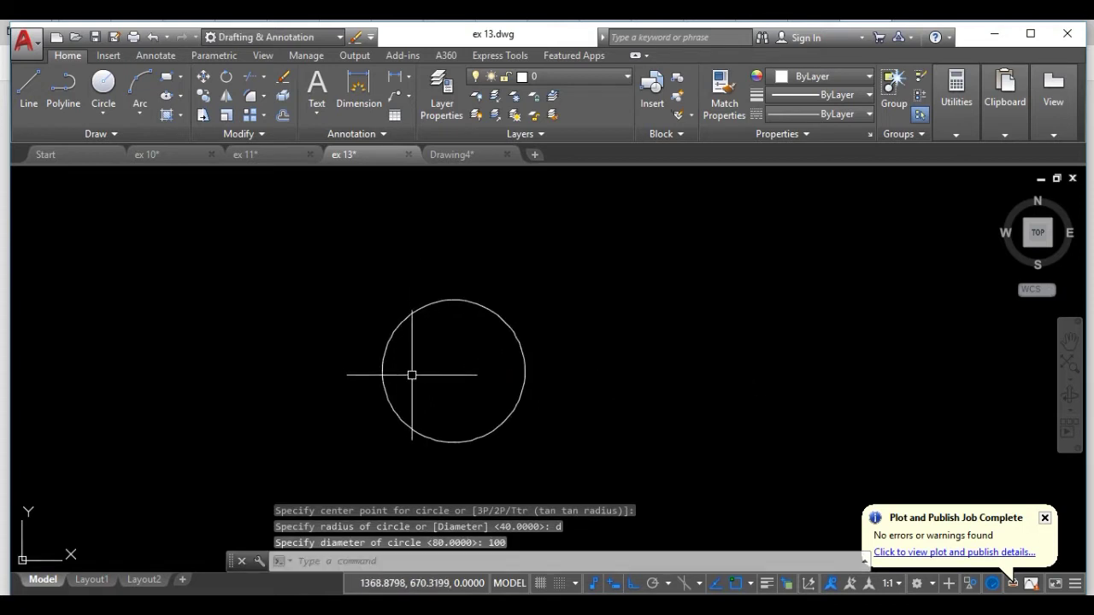
Step: Draw a concentric inner circle of diameter 74 at the same centre
{"action": "left_click", "coordinate": [104, 83]}
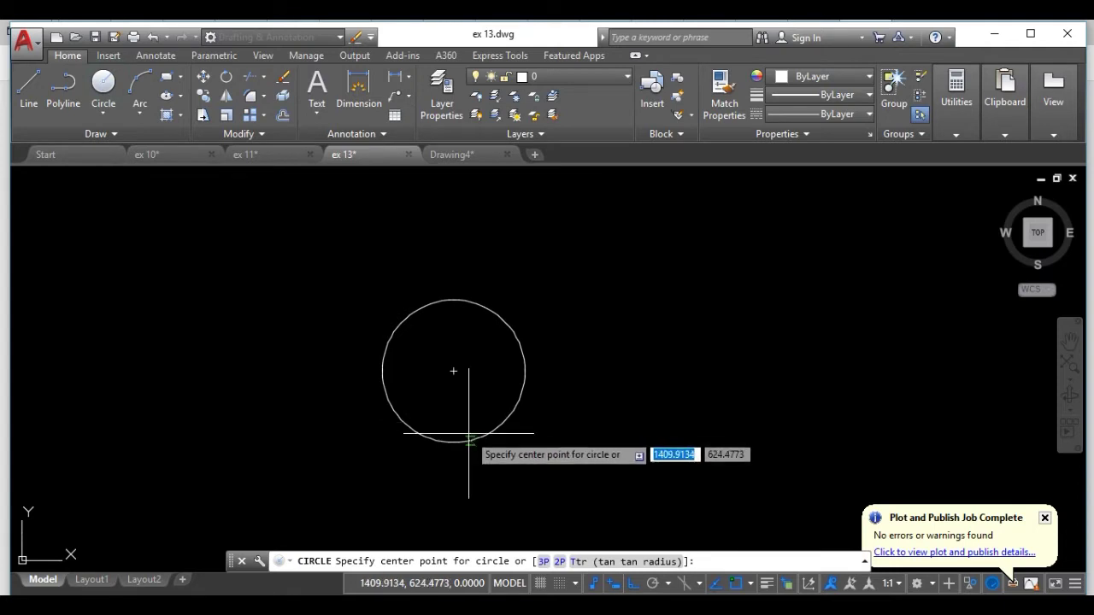
{"action": "left_click", "coordinate": [453, 371]}
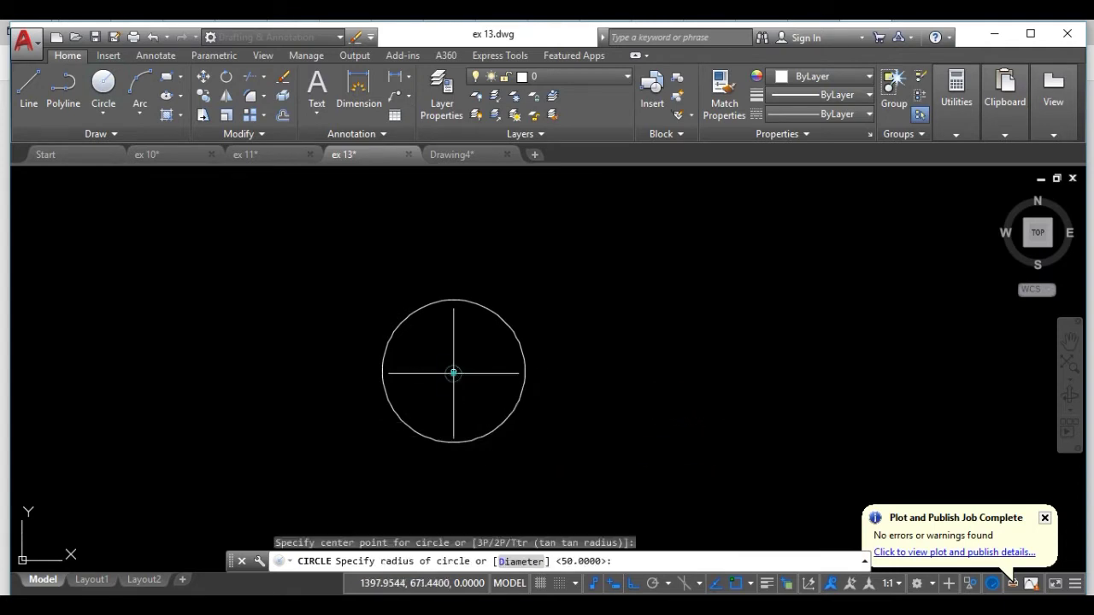
{"action": "scroll", "coordinate": [508, 365], "scroll_direction": "up", "scroll_amount": 2}
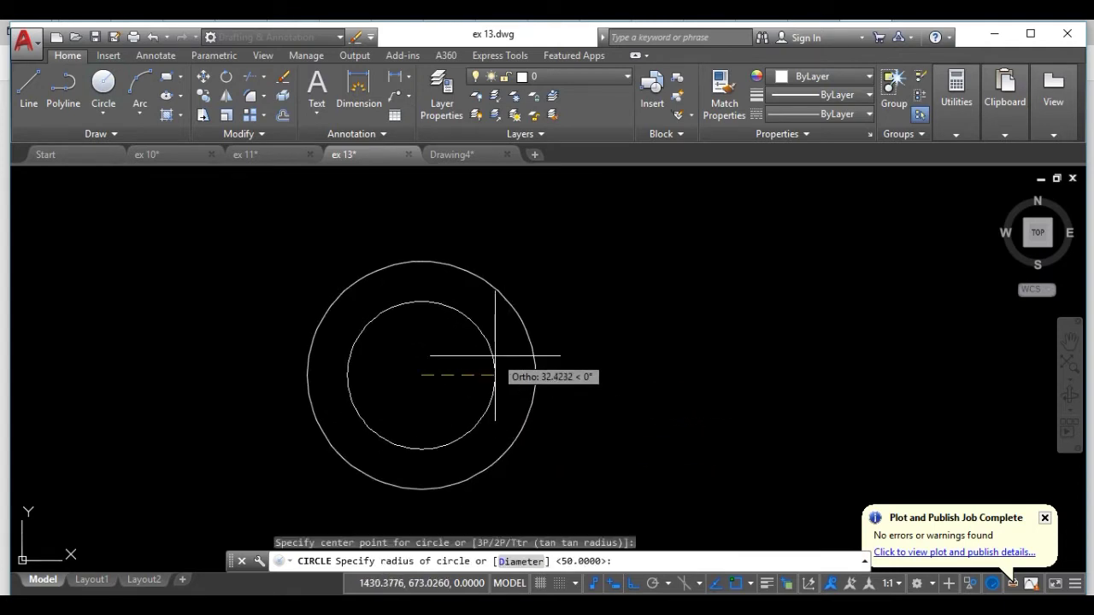
{"action": "type", "text": "d"}
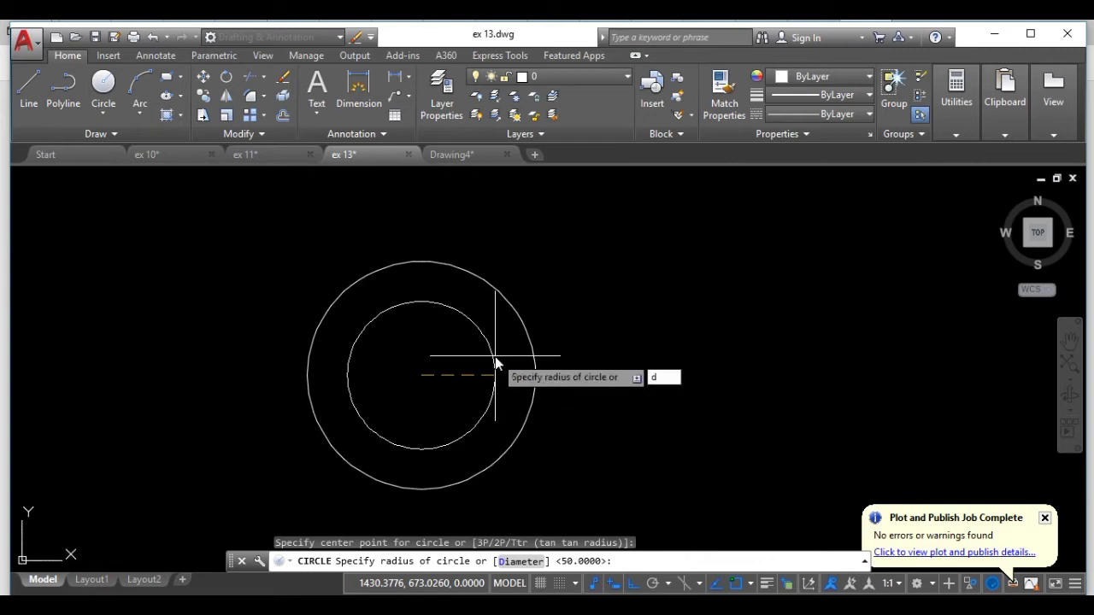
{"action": "key", "text": "Return"}
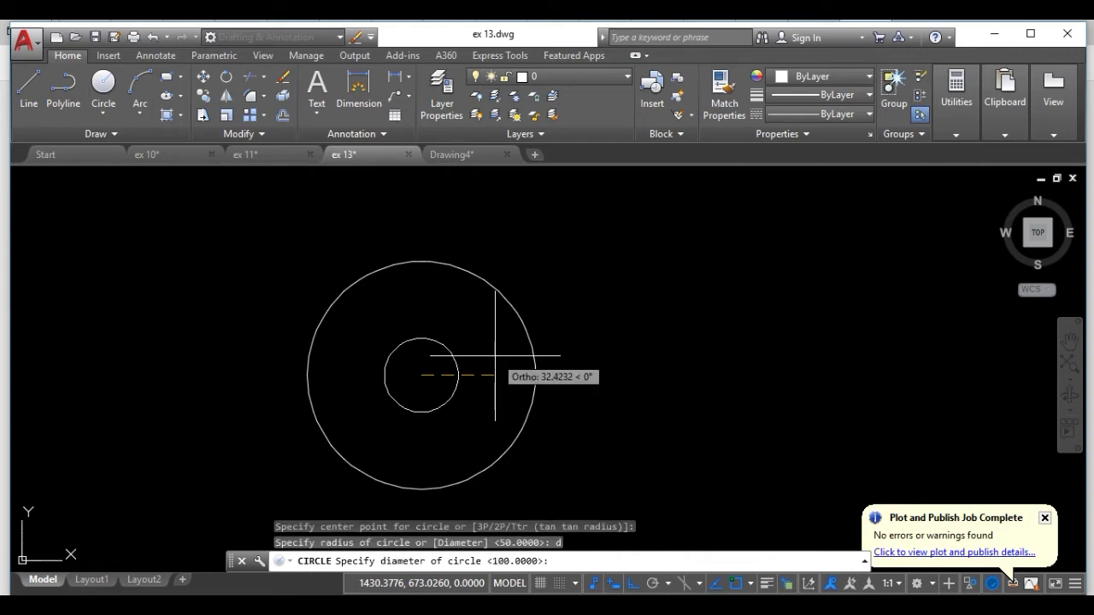
{"action": "type", "text": "74"}
{"action": "key", "text": "Return"}
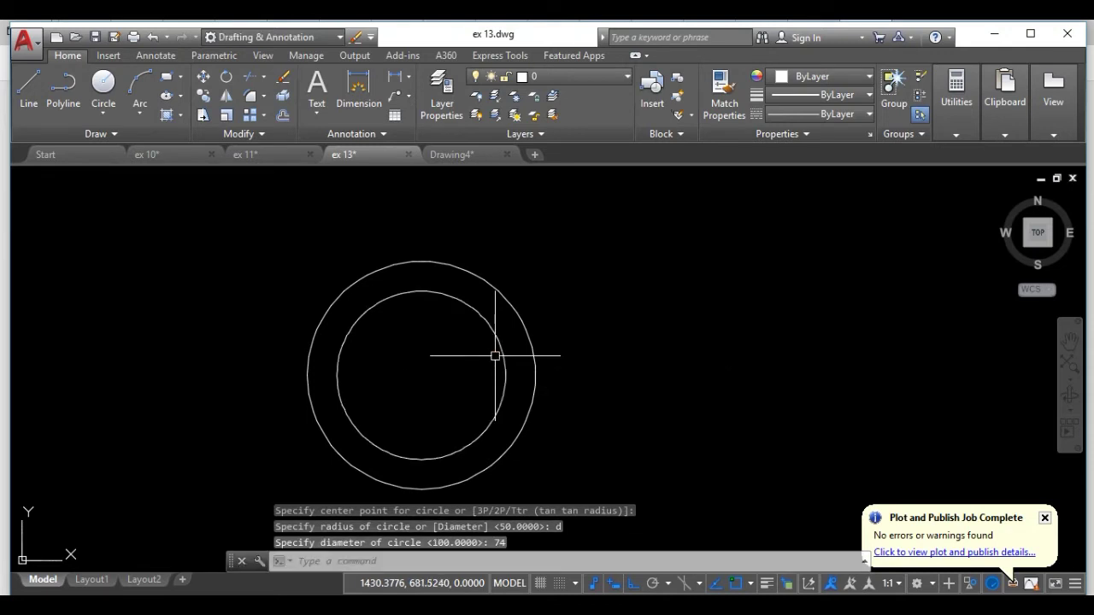
{"action": "scroll", "coordinate": [495, 354], "scroll_direction": "down", "scroll_amount": 3}
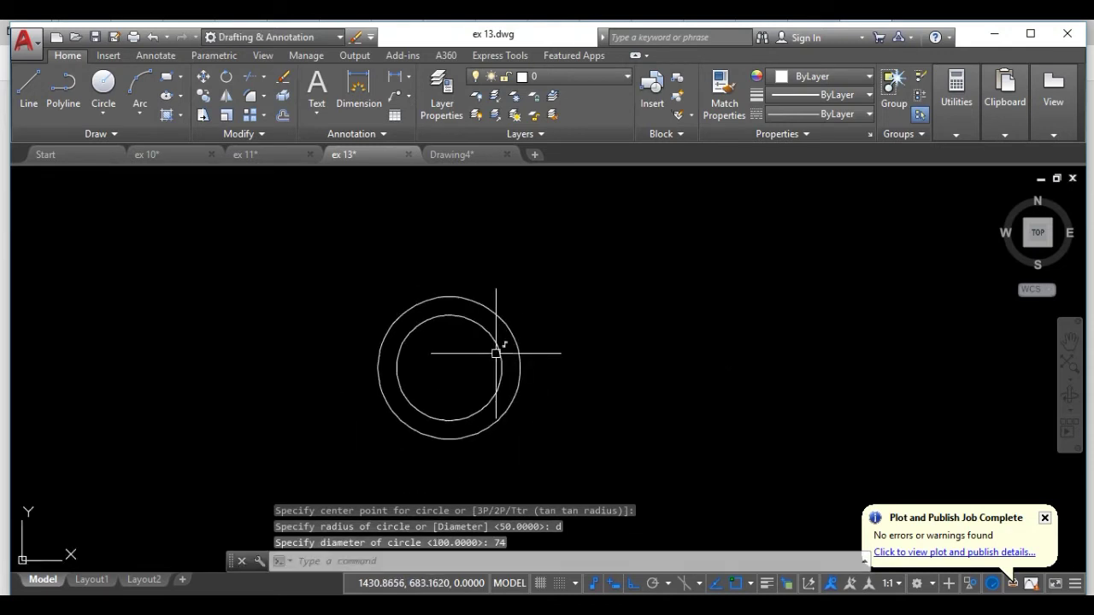
{"action": "scroll", "coordinate": [500, 346], "scroll_direction": "down", "scroll_amount": 1}
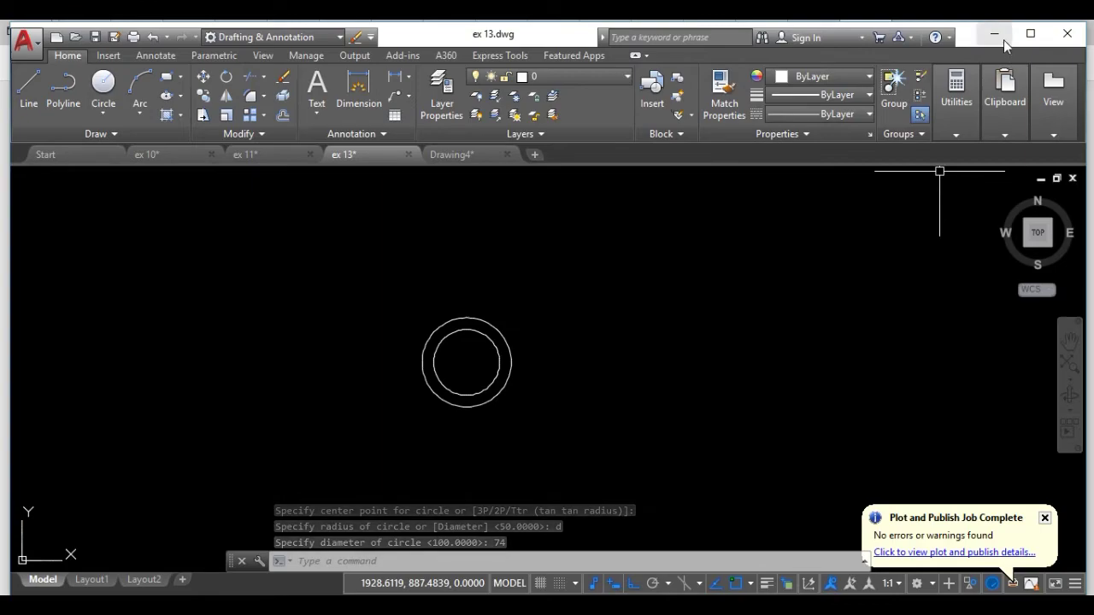
Step: Enlarge the reference PDF further to see the R40/R29 circles and the 159 dimension
{"action": "left_click", "coordinate": [1002, 42]}
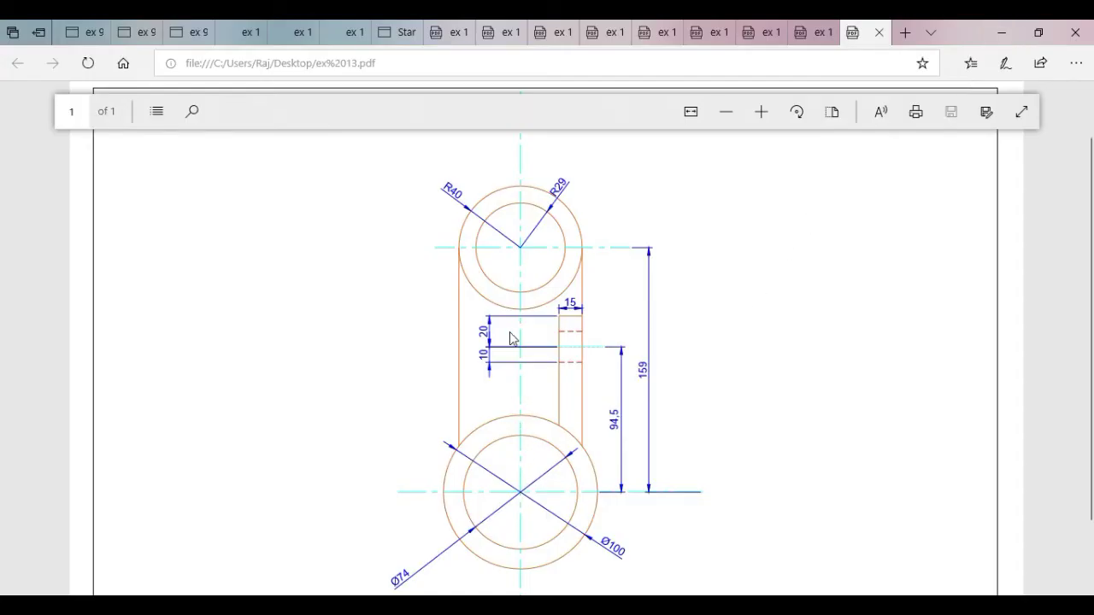
{"action": "left_click", "coordinate": [767, 112]}
{"action": "scroll", "coordinate": [632, 376], "scroll_direction": "down", "scroll_amount": 1}
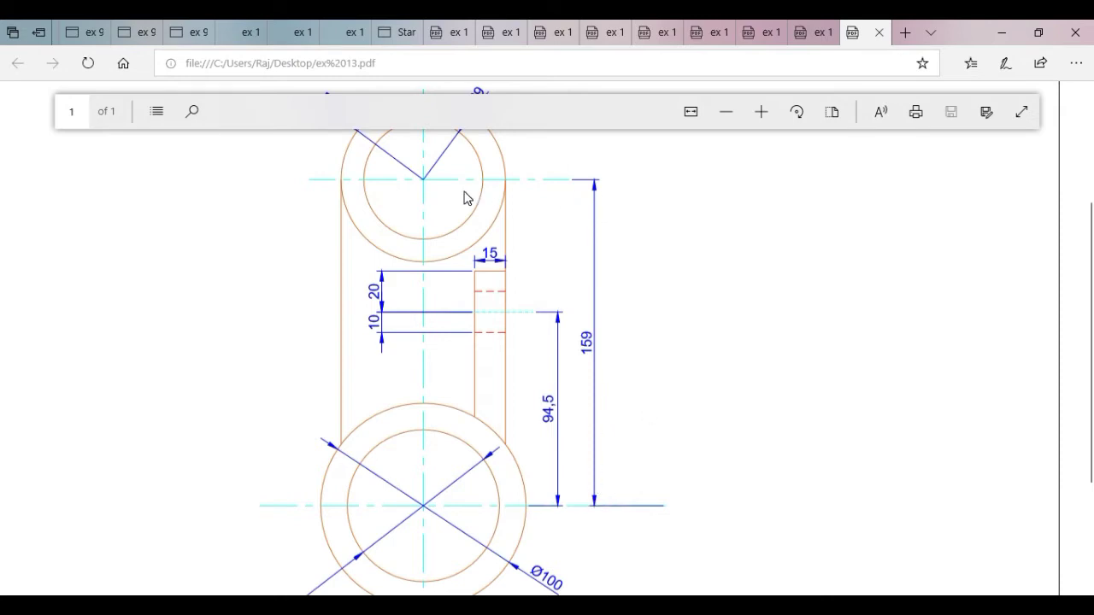
{"action": "scroll", "coordinate": [463, 197], "scroll_direction": "up", "scroll_amount": 1}
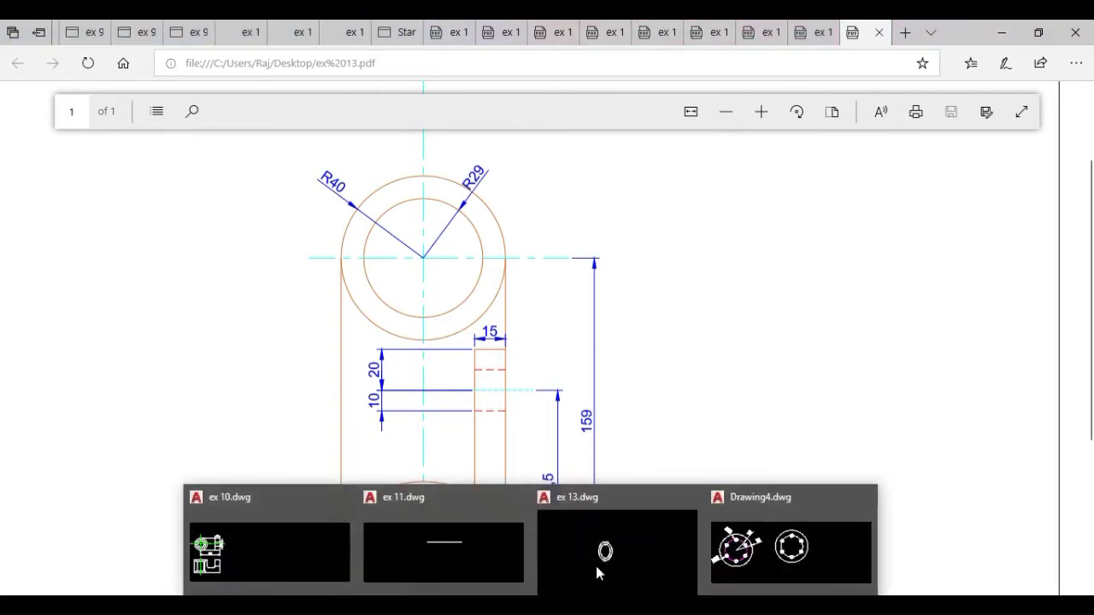
Step: Draw a 159-long vertical line straight up from the lower circles' centre
{"action": "left_click", "coordinate": [603, 555]}
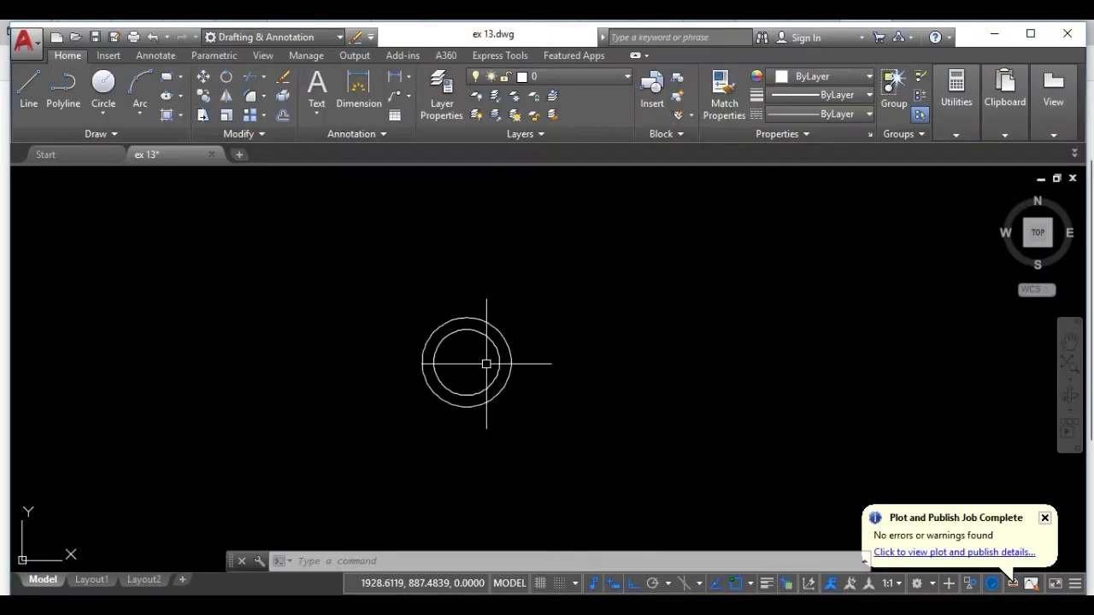
{"action": "left_click", "coordinate": [29, 86]}
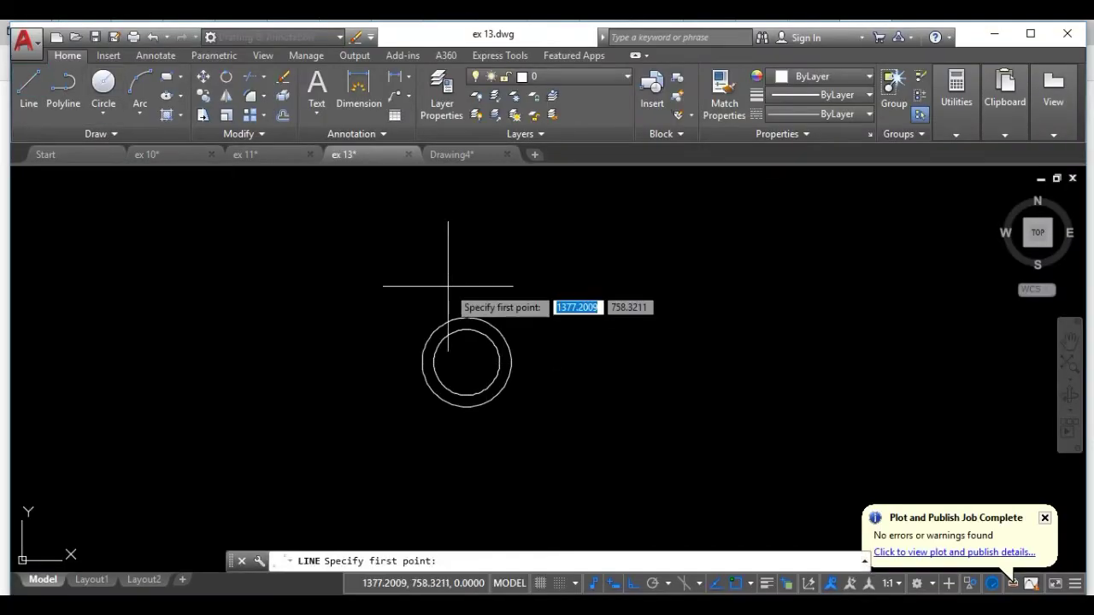
{"action": "scroll", "coordinate": [447, 288], "scroll_direction": "up", "scroll_amount": 1}
{"action": "scroll", "coordinate": [478, 351], "scroll_direction": "up", "scroll_amount": 1}
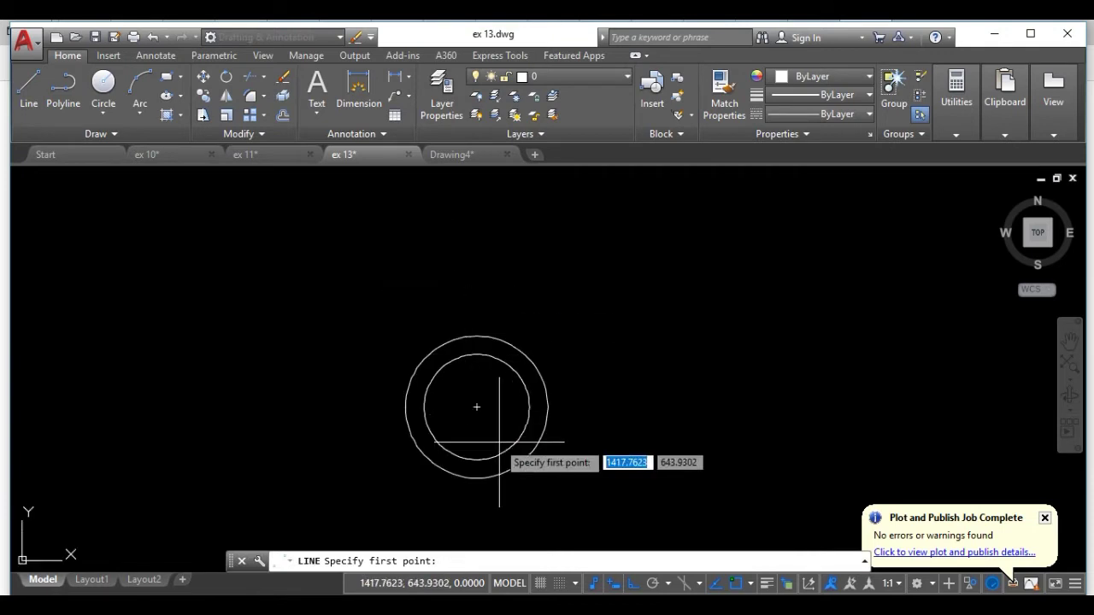
{"action": "left_click", "coordinate": [476, 407]}
{"action": "scroll", "coordinate": [476, 269], "scroll_direction": "down", "scroll_amount": 1}
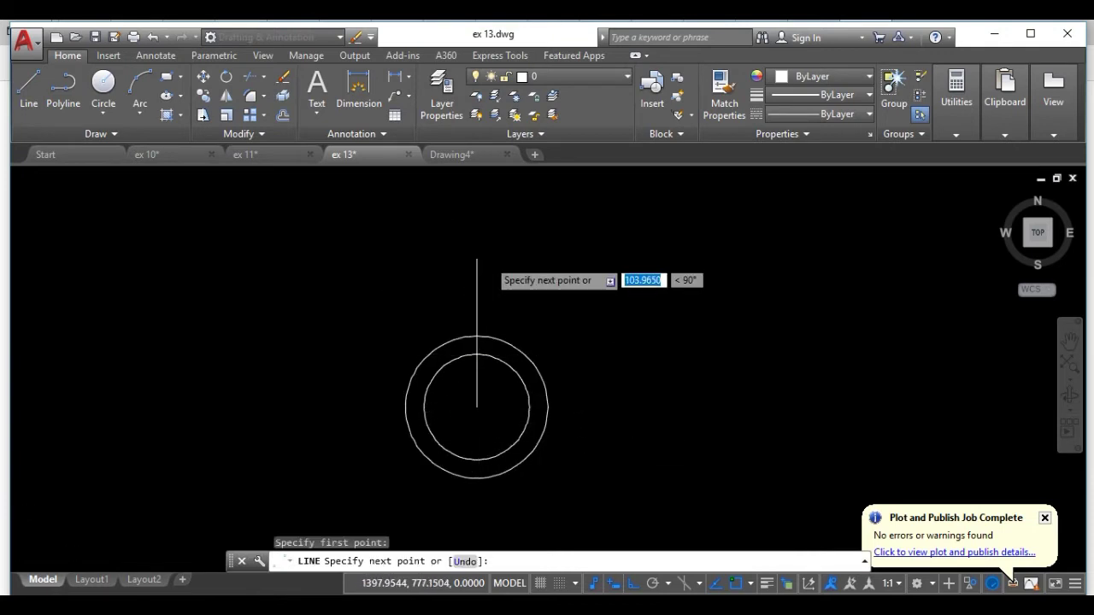
{"action": "scroll", "coordinate": [467, 251], "scroll_direction": "down", "scroll_amount": 2}
{"action": "middle_click_drag", "start_coordinate": [467, 251], "coordinate": [476, 293]}
{"action": "scroll", "coordinate": [474, 291], "scroll_direction": "up", "scroll_amount": 2}
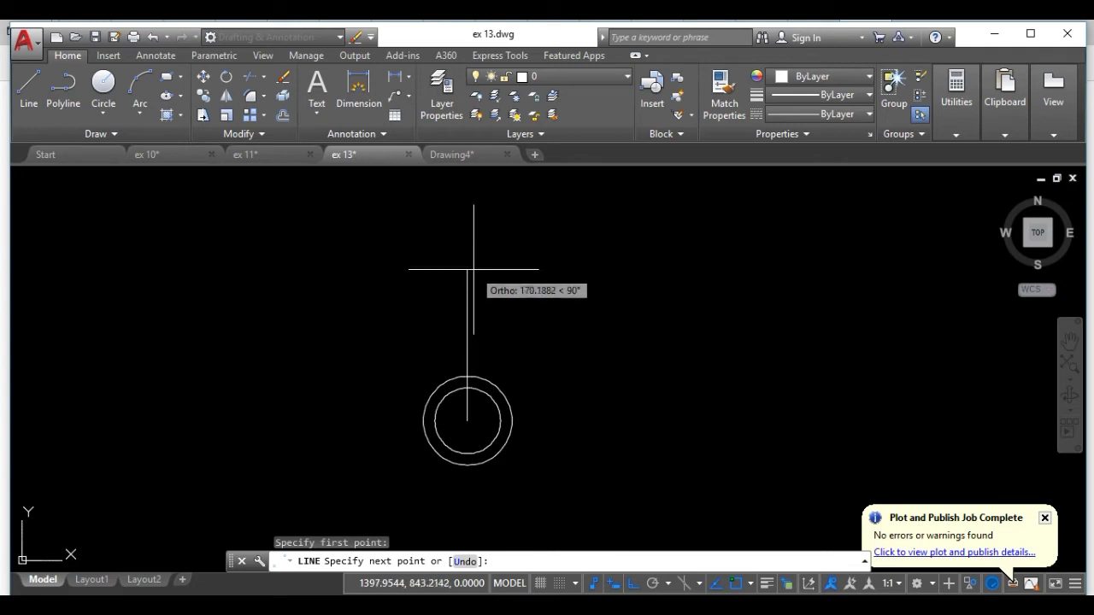
{"action": "type", "text": "1"}
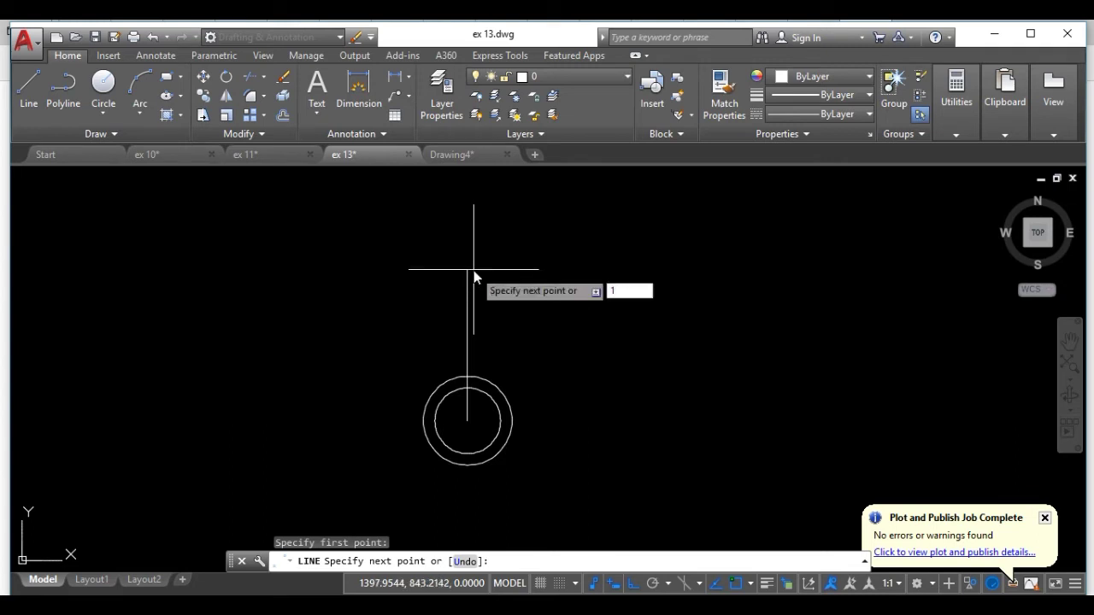
{"action": "type", "text": "59"}
{"action": "key", "text": "Return"}
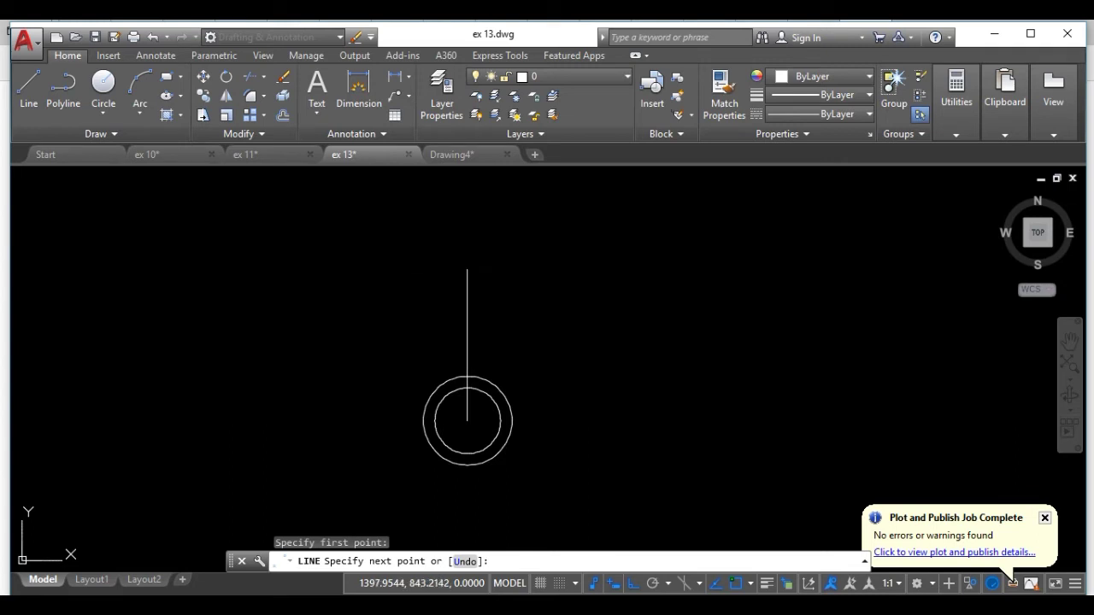
{"action": "key", "text": "Escape"}
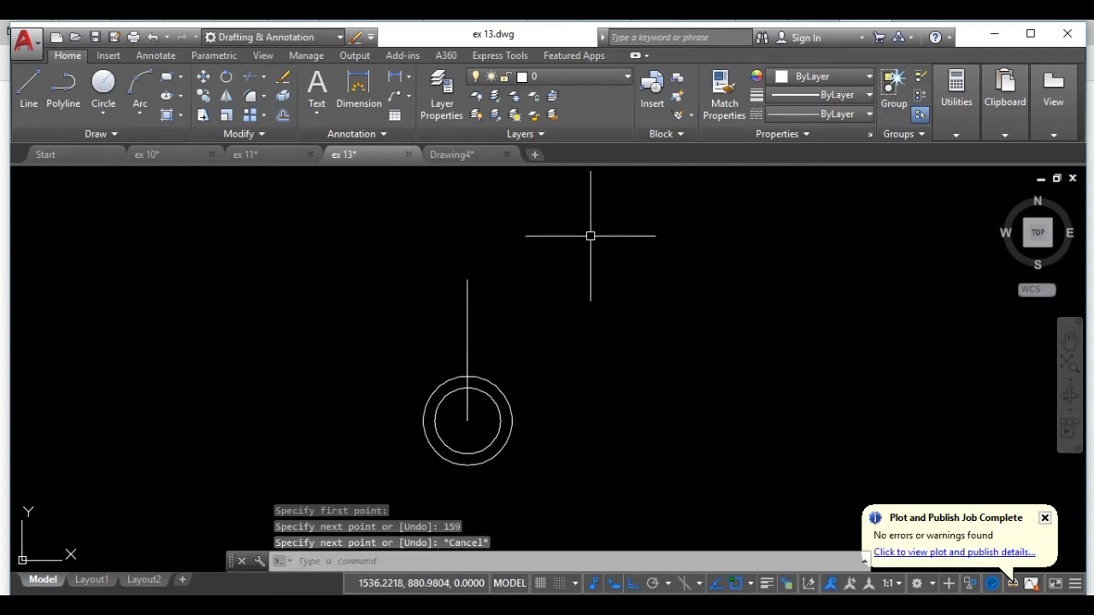
Step: Draw concentric circles of radius 40 and 29 on the vertical line's top end
{"action": "left_click", "coordinate": [103, 86]}
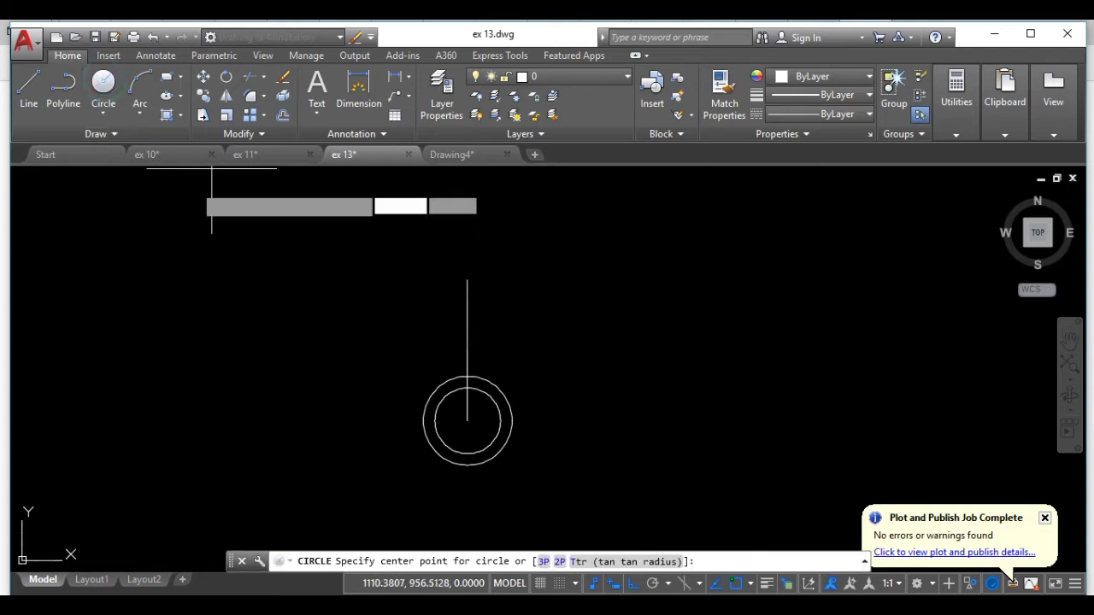
{"action": "left_click", "coordinate": [468, 278]}
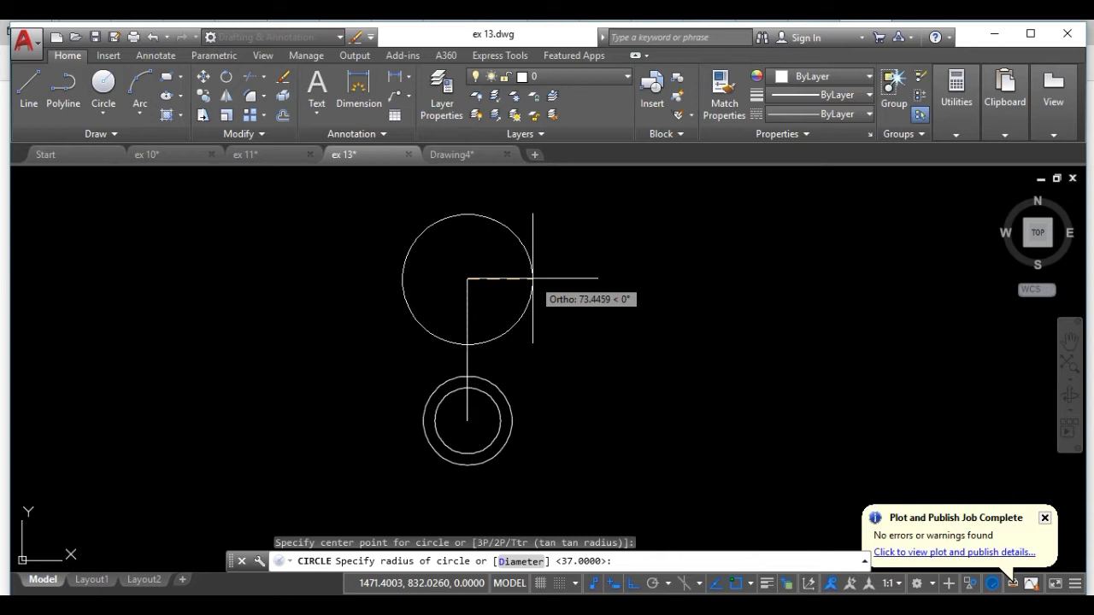
{"action": "type", "text": "40"}
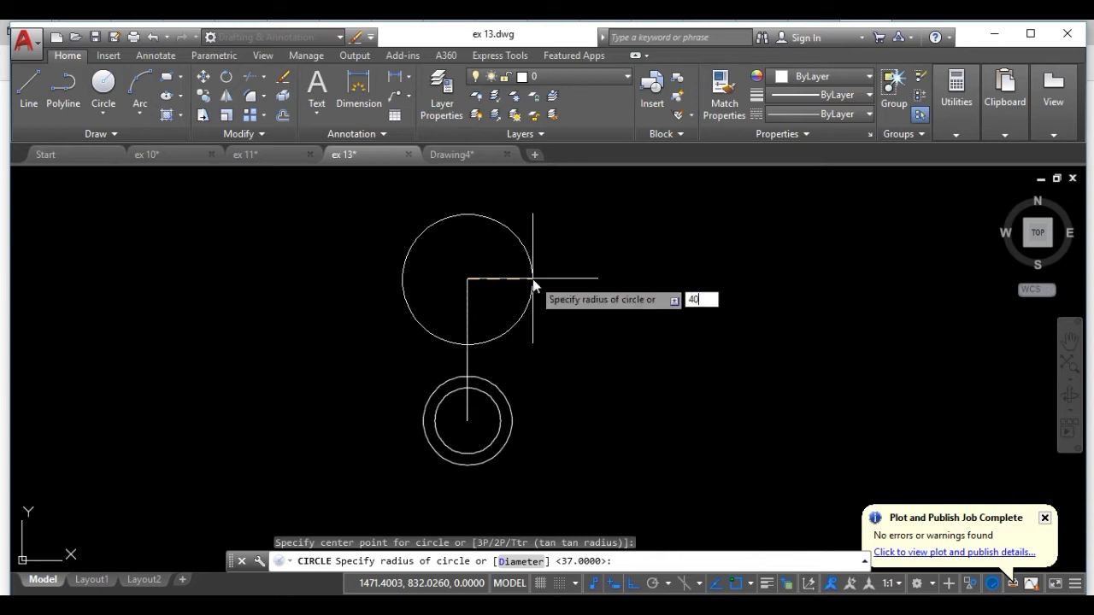
{"action": "key", "text": "Return"}
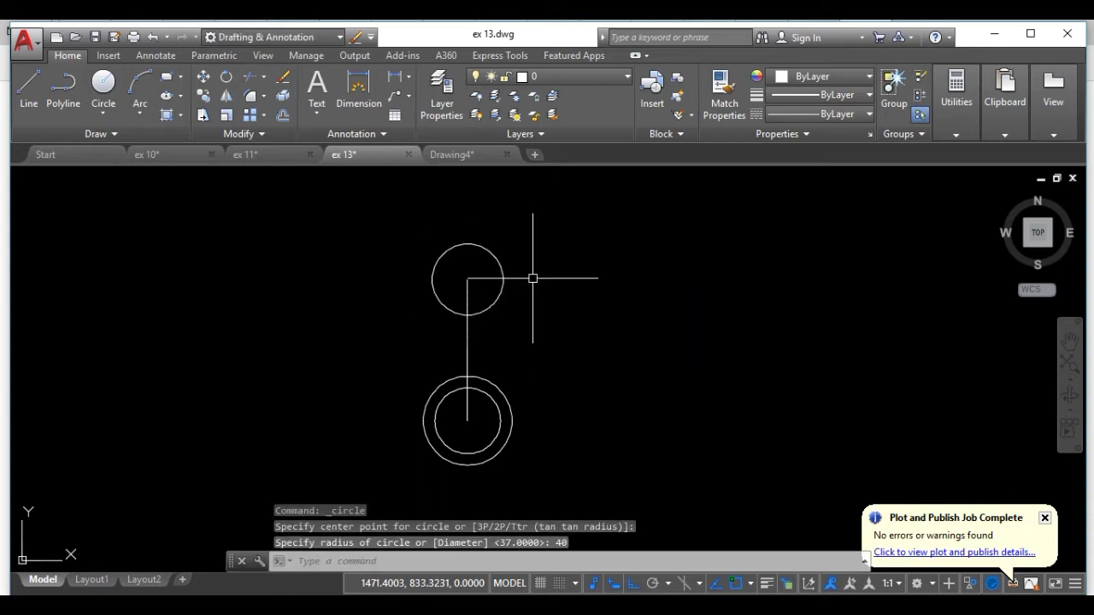
{"action": "left_click", "coordinate": [103, 81]}
{"action": "scroll", "coordinate": [424, 255], "scroll_direction": "up", "scroll_amount": 2}
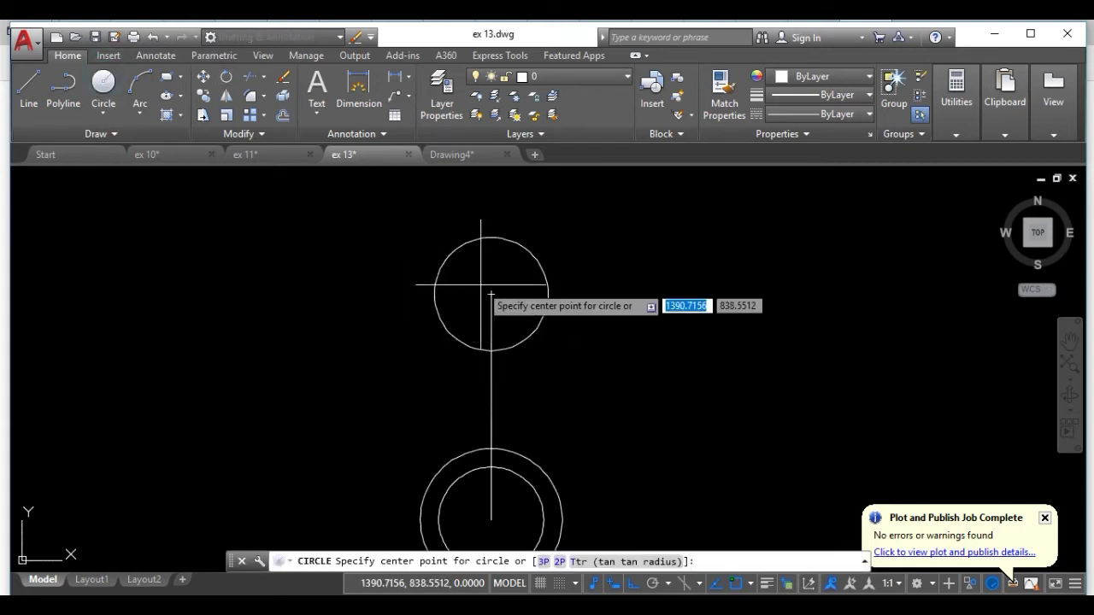
{"action": "left_click", "coordinate": [491, 294]}
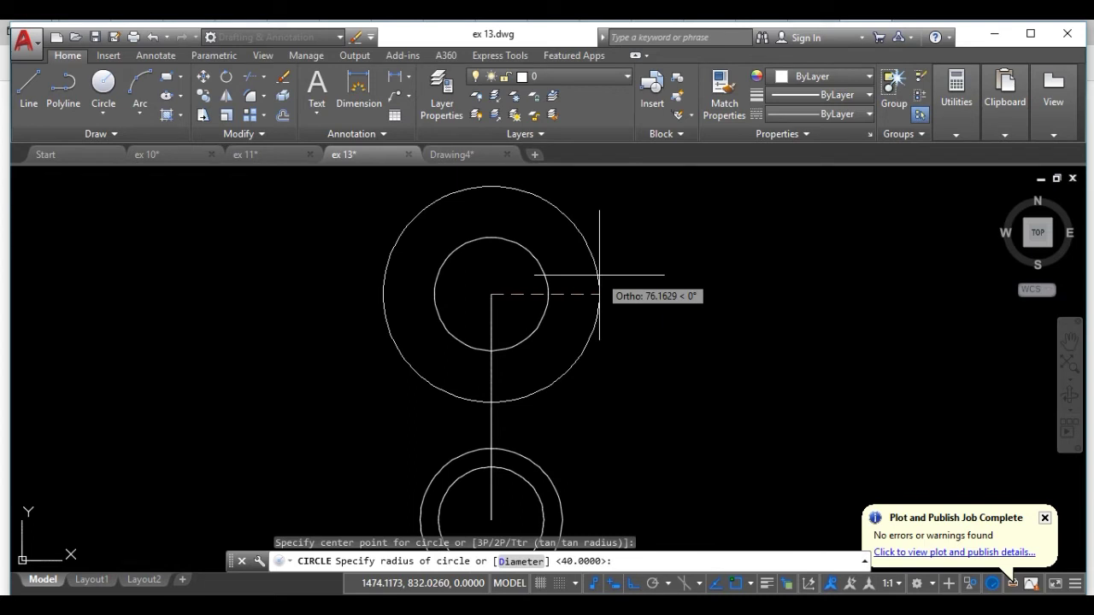
{"action": "type", "text": "29"}
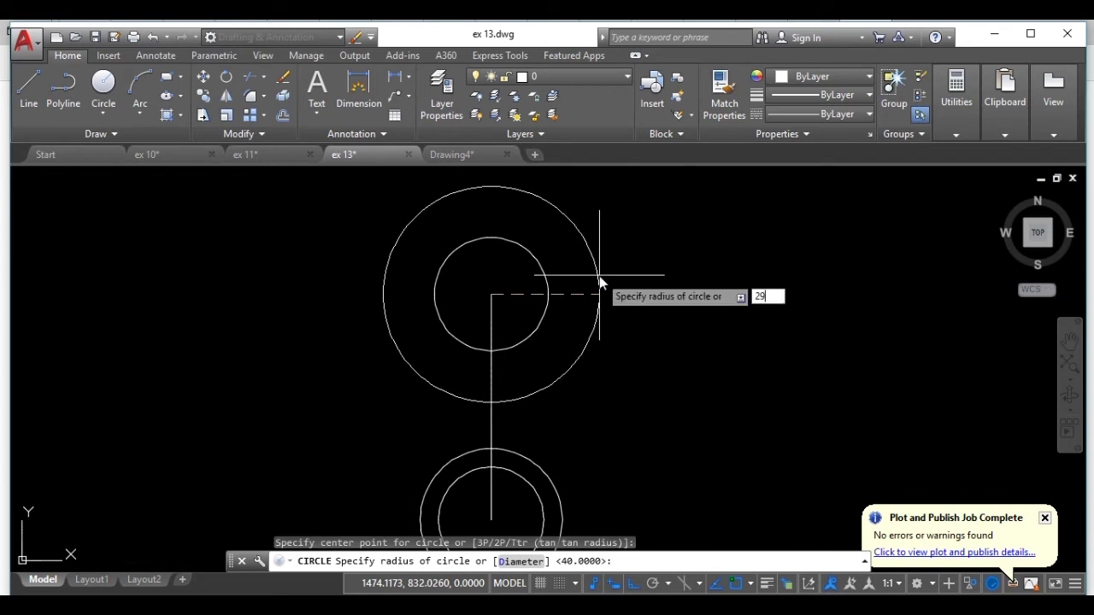
{"action": "key", "text": "Return"}
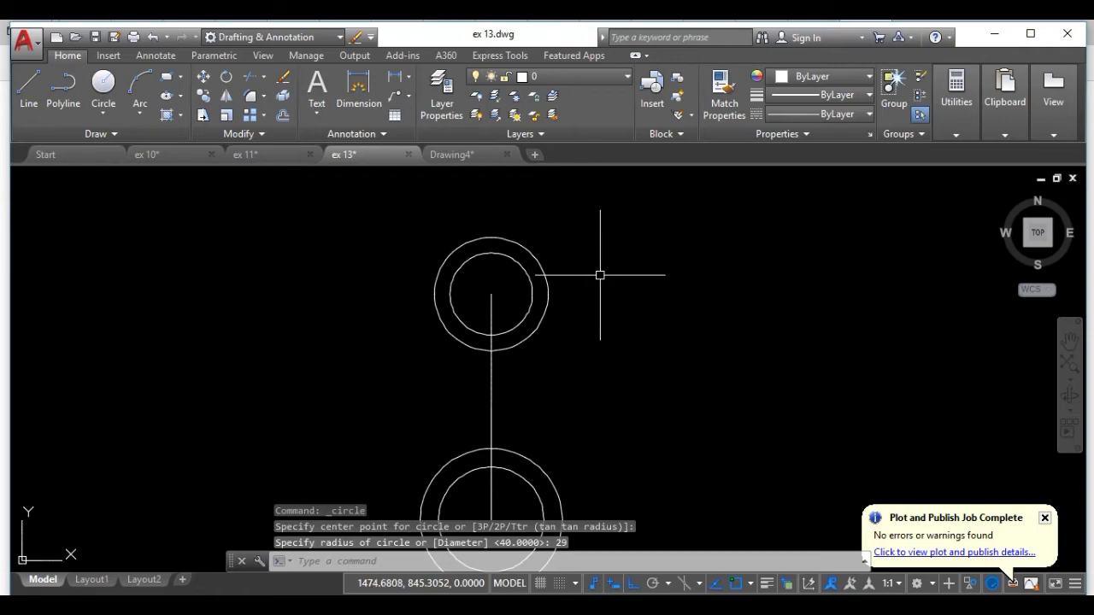
{"action": "scroll", "coordinate": [599, 274], "scroll_direction": "down", "scroll_amount": 2}
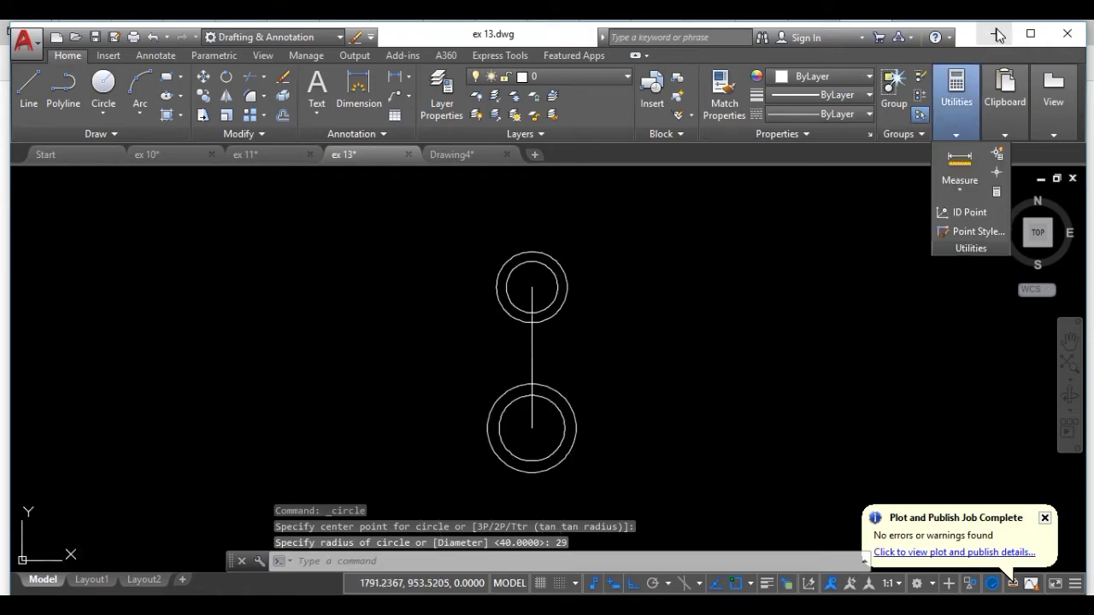
{"action": "left_click", "coordinate": [994, 32]}
Step: Scroll the reference PDF to check the R40, R29, Ø100 and slot dimensions
{"action": "scroll", "coordinate": [512, 243], "scroll_direction": "down", "scroll_amount": 1}
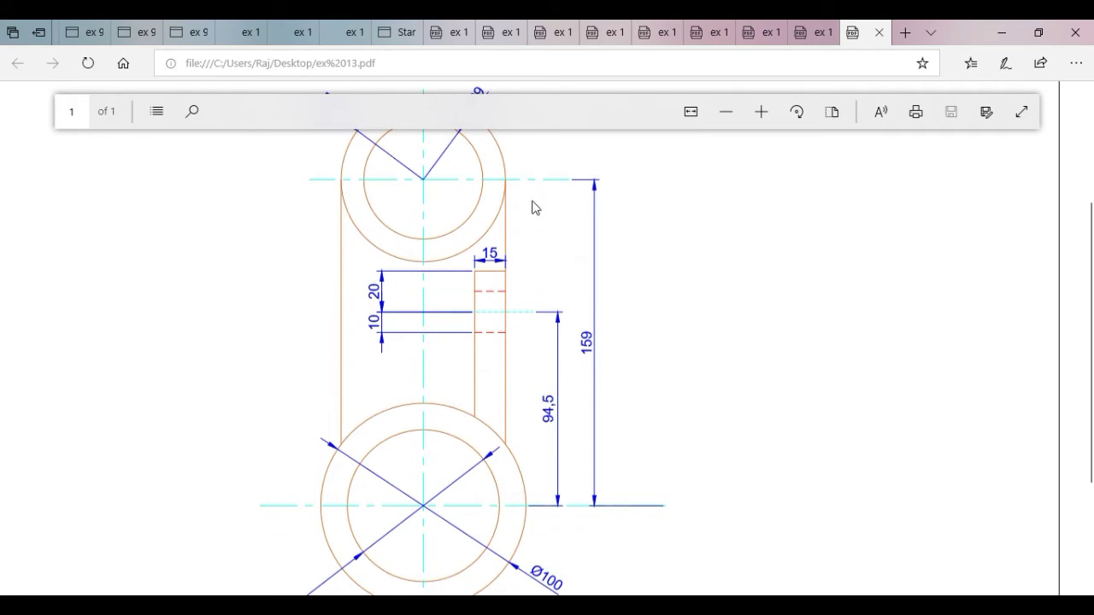
{"action": "scroll", "coordinate": [393, 274], "scroll_direction": "up", "scroll_amount": 2}
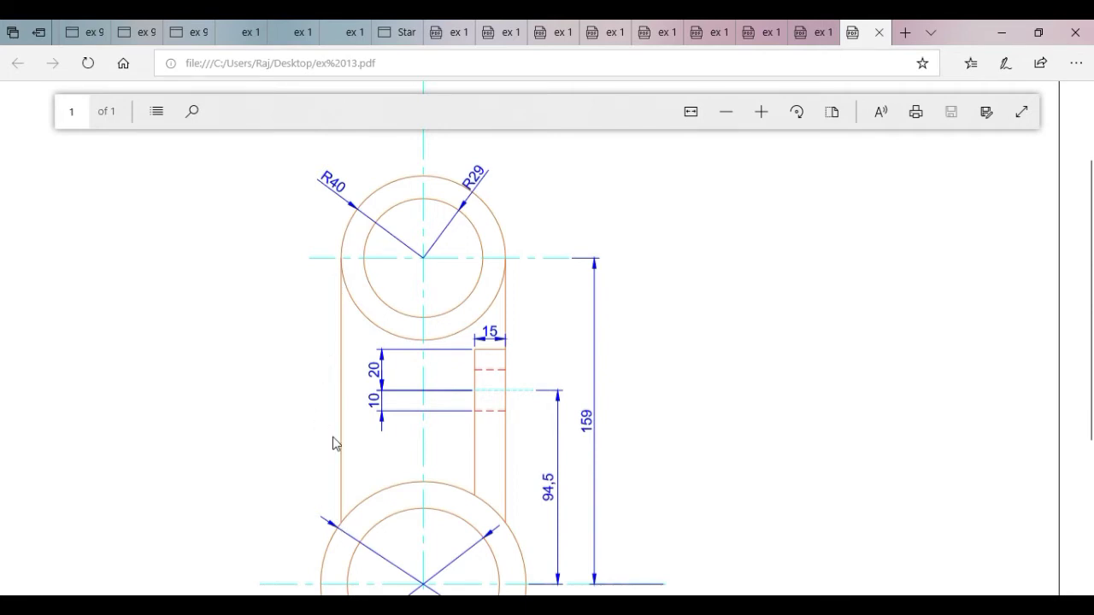
{"action": "scroll", "coordinate": [335, 443], "scroll_direction": "down", "scroll_amount": 2}
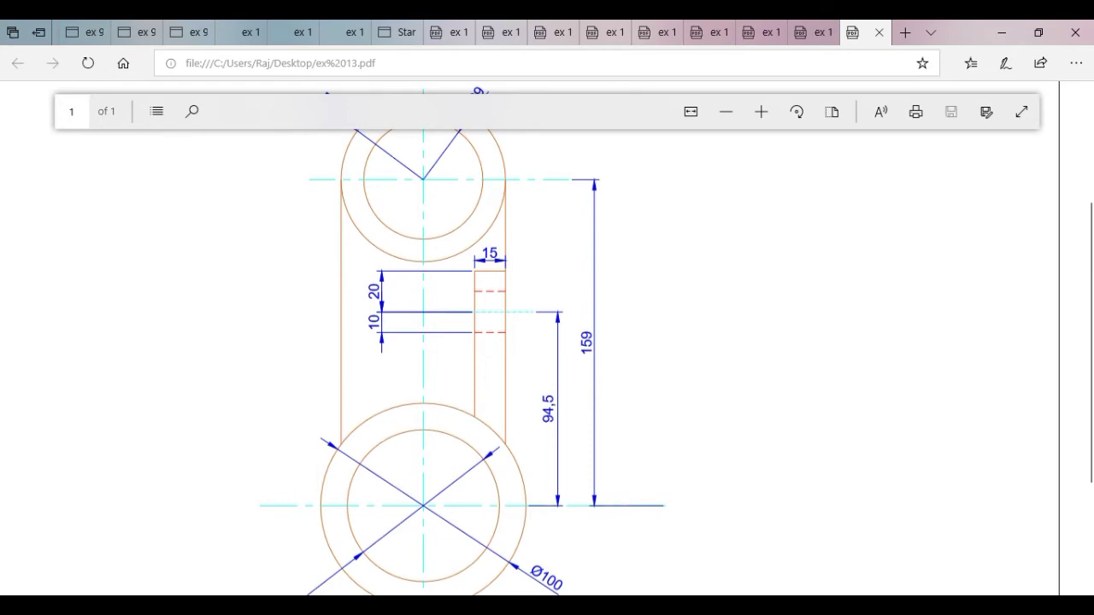
Step: Draw a vertical line from the R40 circle's left edge down to the lower circle
{"action": "left_click", "coordinate": [609, 555]}
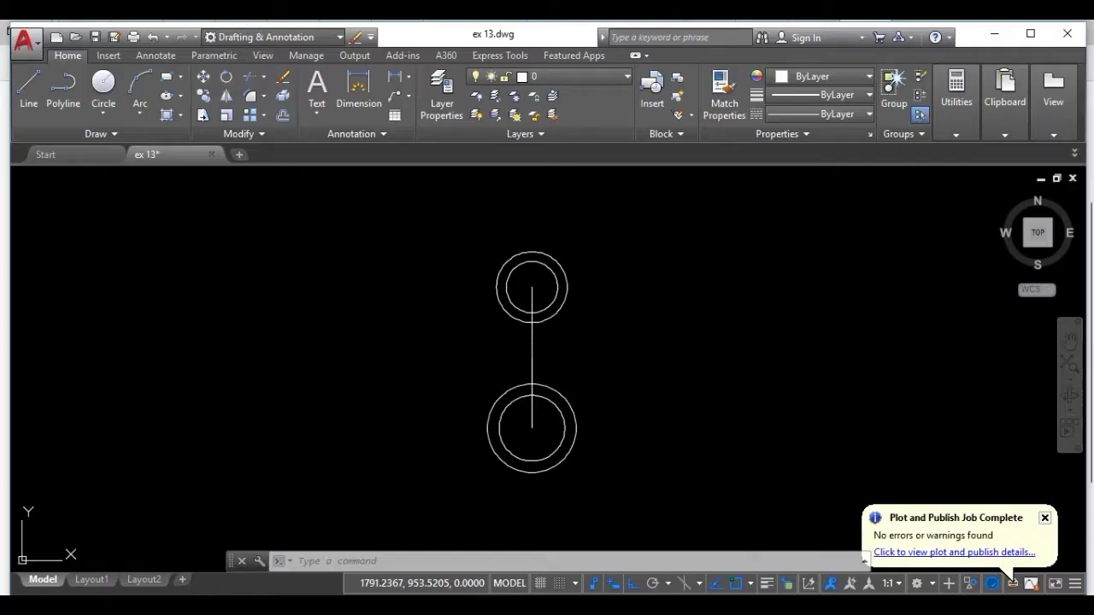
{"action": "left_click", "coordinate": [29, 92]}
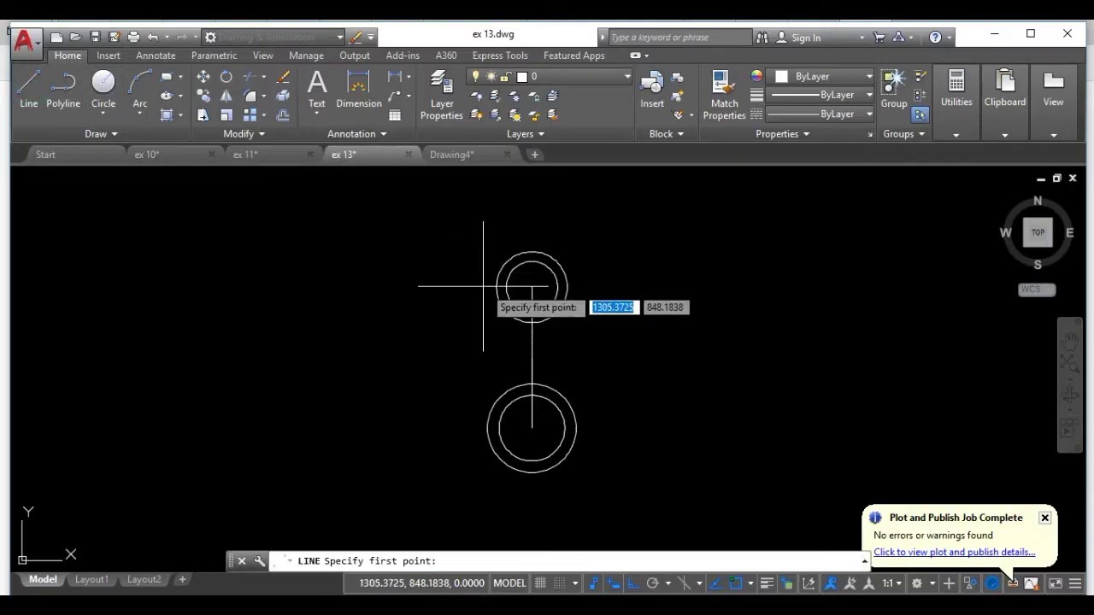
{"action": "scroll", "coordinate": [542, 290], "scroll_direction": "up", "scroll_amount": 2}
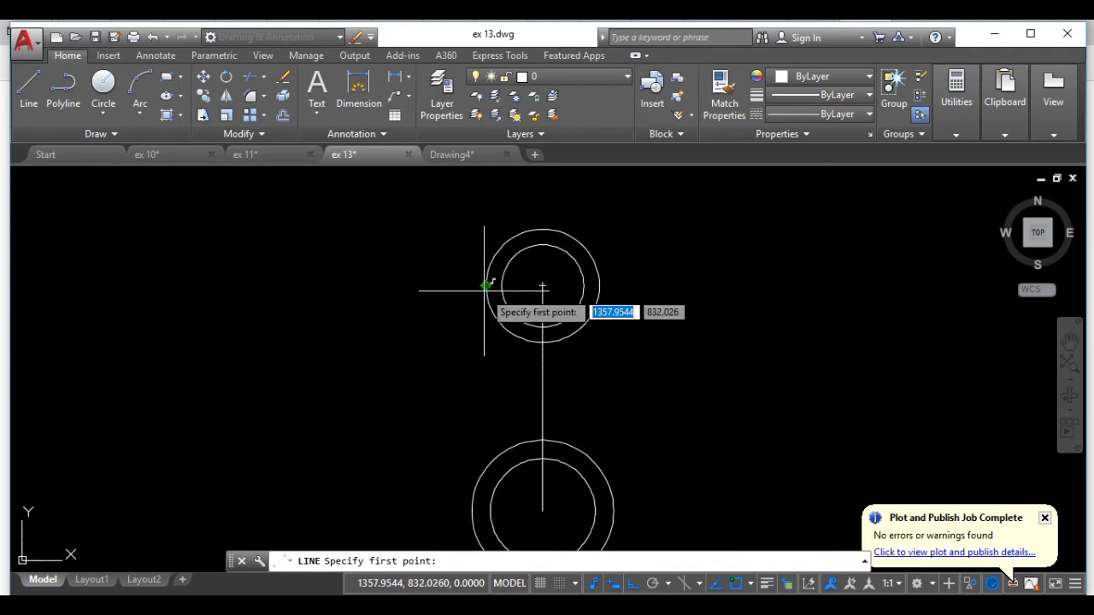
{"action": "left_click", "coordinate": [487, 286]}
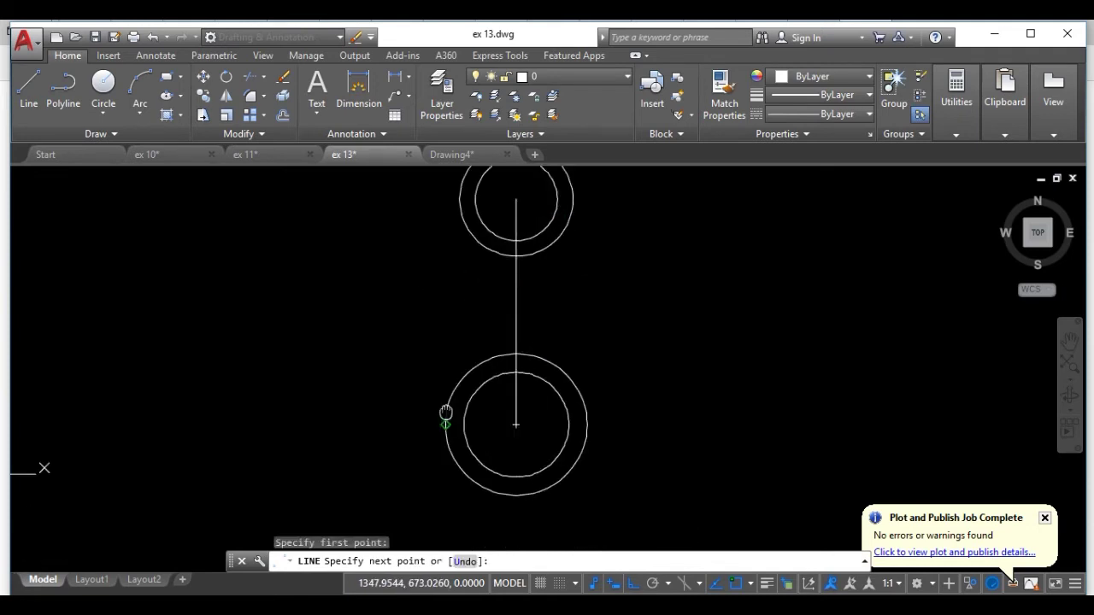
{"action": "scroll", "coordinate": [453, 402], "scroll_direction": "up", "scroll_amount": 2}
{"action": "scroll", "coordinate": [466, 359], "scroll_direction": "up", "scroll_amount": 2}
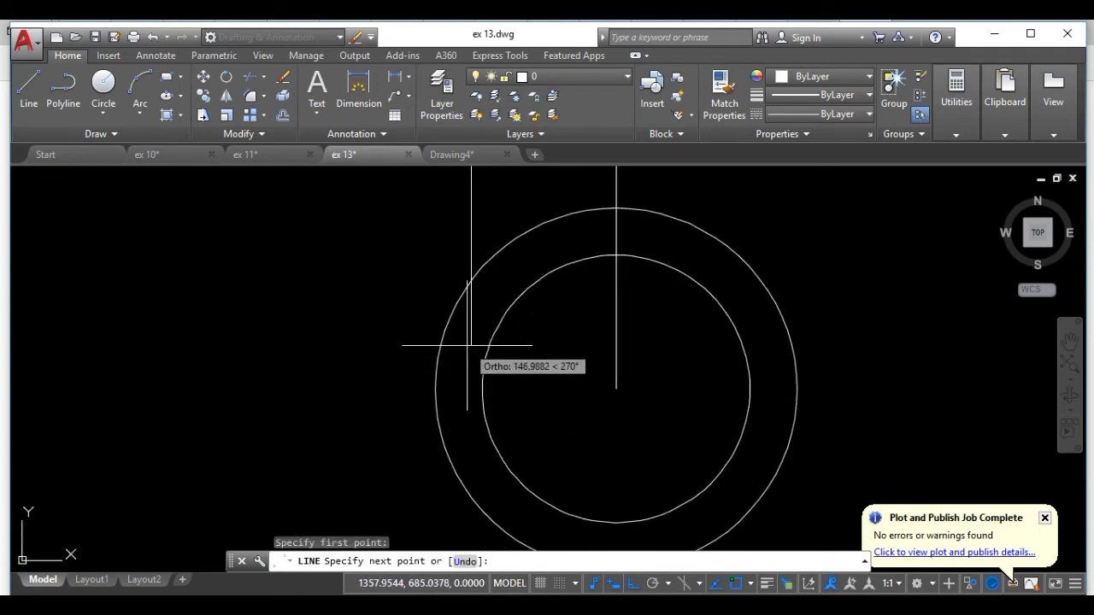
{"action": "scroll", "coordinate": [466, 355], "scroll_direction": "up", "scroll_amount": 2}
{"action": "left_click", "coordinate": [469, 340]}
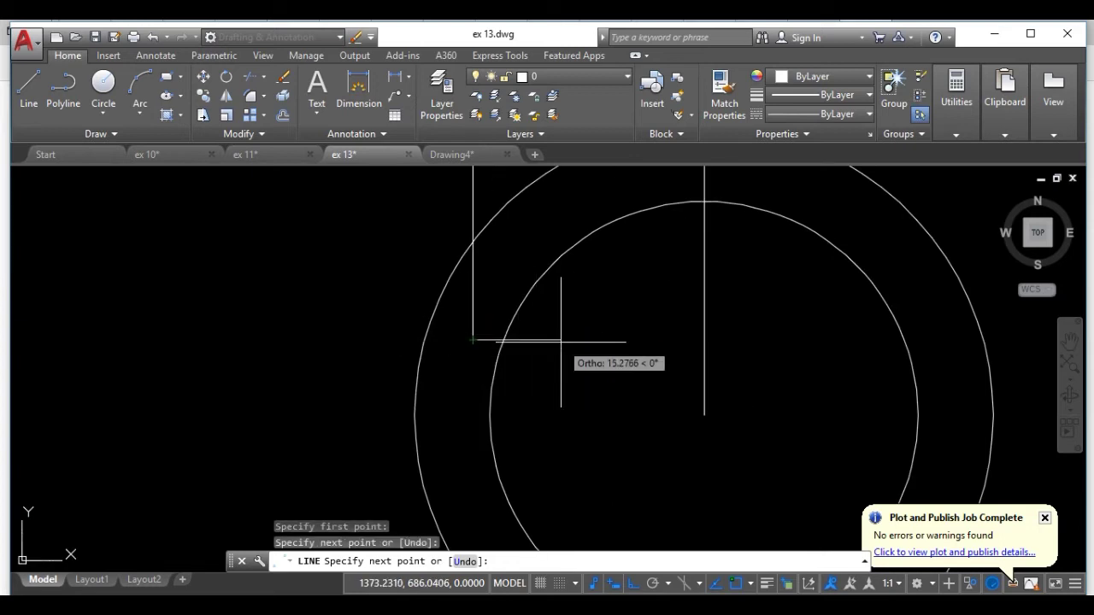
{"action": "key", "text": "Escape"}
{"action": "scroll", "coordinate": [713, 391], "scroll_direction": "down", "scroll_amount": 4}
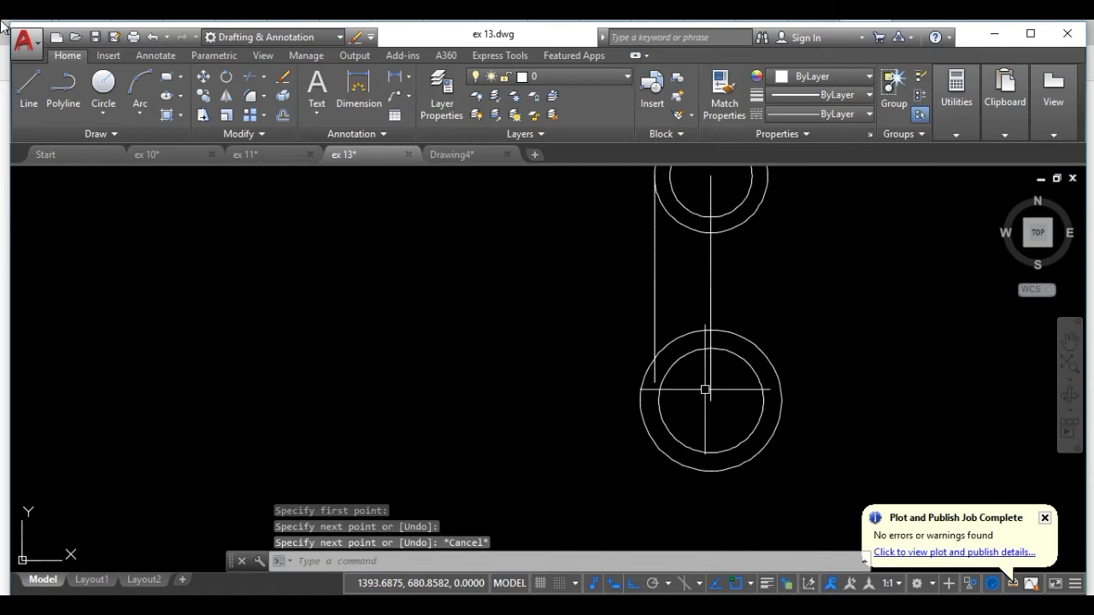
Step: Draw a matching vertical line from the R40 circle's right edge down to the lower circle
{"action": "left_click", "coordinate": [29, 86]}
{"action": "middle_click_drag", "start_coordinate": [635, 238], "coordinate": [446, 297]}
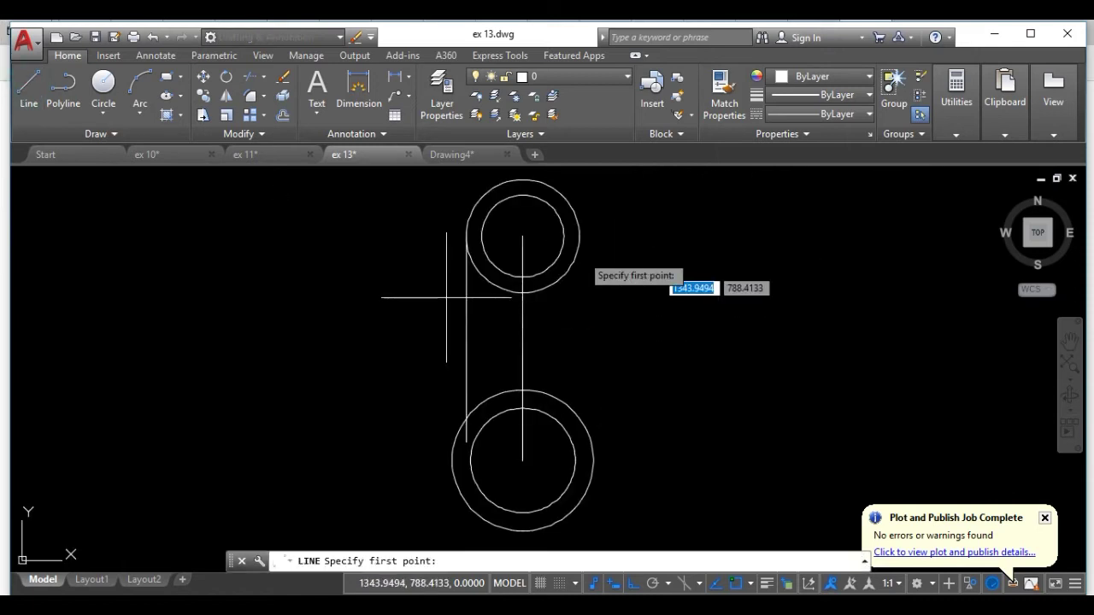
{"action": "scroll", "coordinate": [596, 227], "scroll_direction": "up", "scroll_amount": 4}
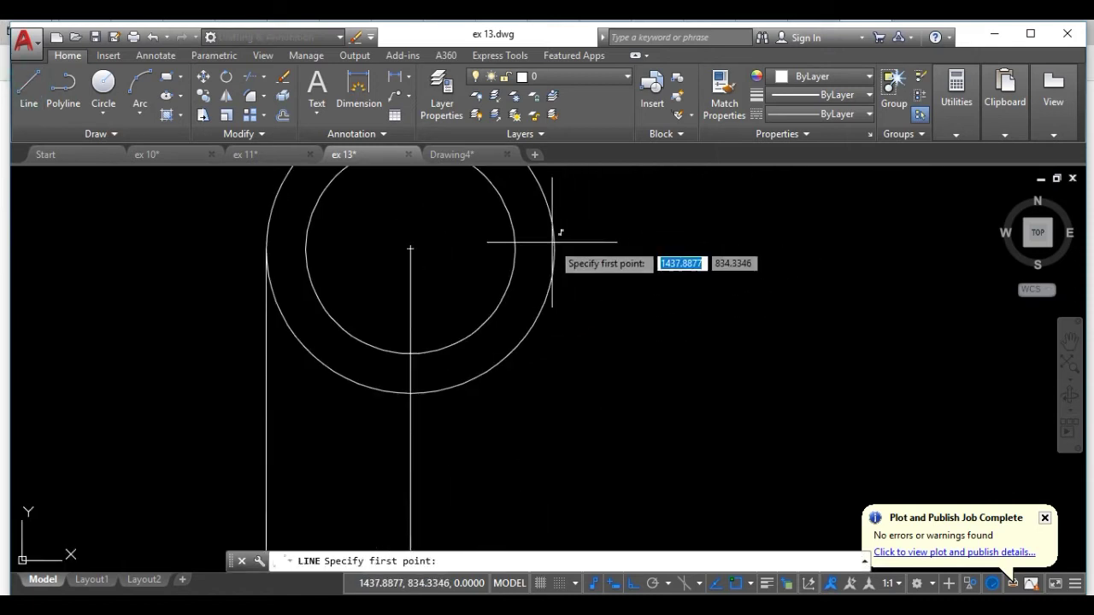
{"action": "left_click", "coordinate": [552, 242]}
{"action": "scroll", "coordinate": [527, 378], "scroll_direction": "down", "scroll_amount": 2}
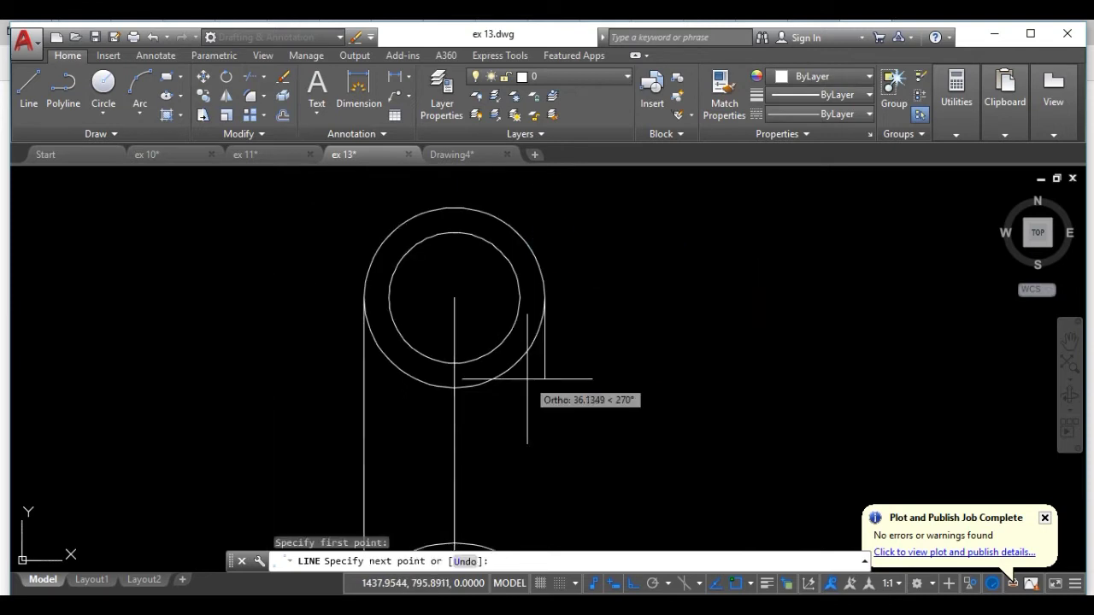
{"action": "scroll", "coordinate": [527, 379], "scroll_direction": "down", "scroll_amount": 2}
{"action": "middle_click_drag", "start_coordinate": [527, 378], "coordinate": [522, 251]}
{"action": "scroll", "coordinate": [531, 368], "scroll_direction": "up", "scroll_amount": 2}
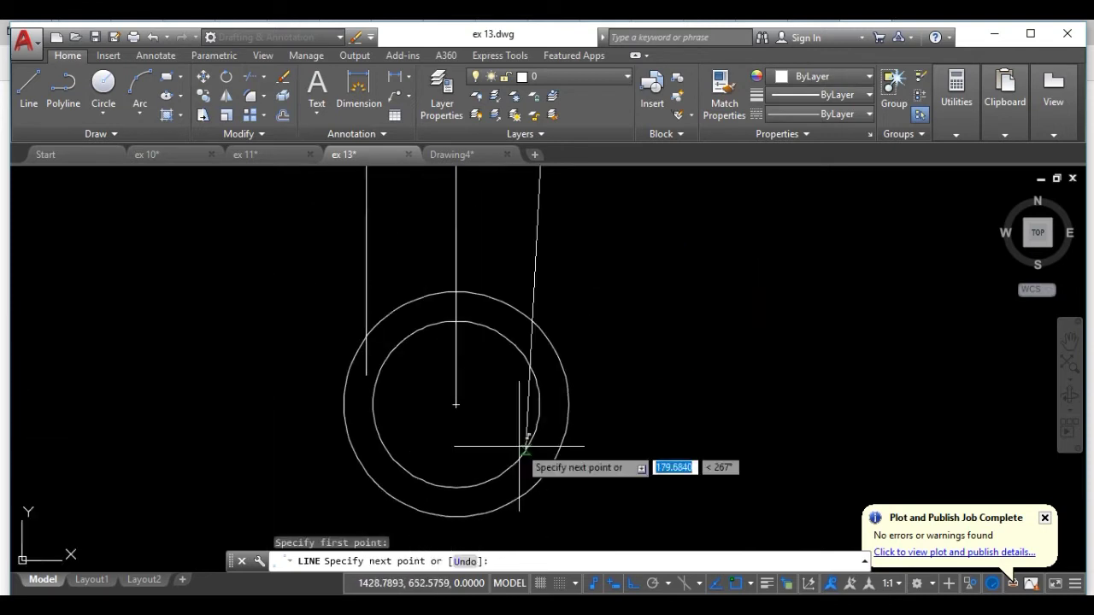
{"action": "scroll", "coordinate": [541, 372], "scroll_direction": "up", "scroll_amount": 2}
{"action": "left_click", "coordinate": [541, 372]}
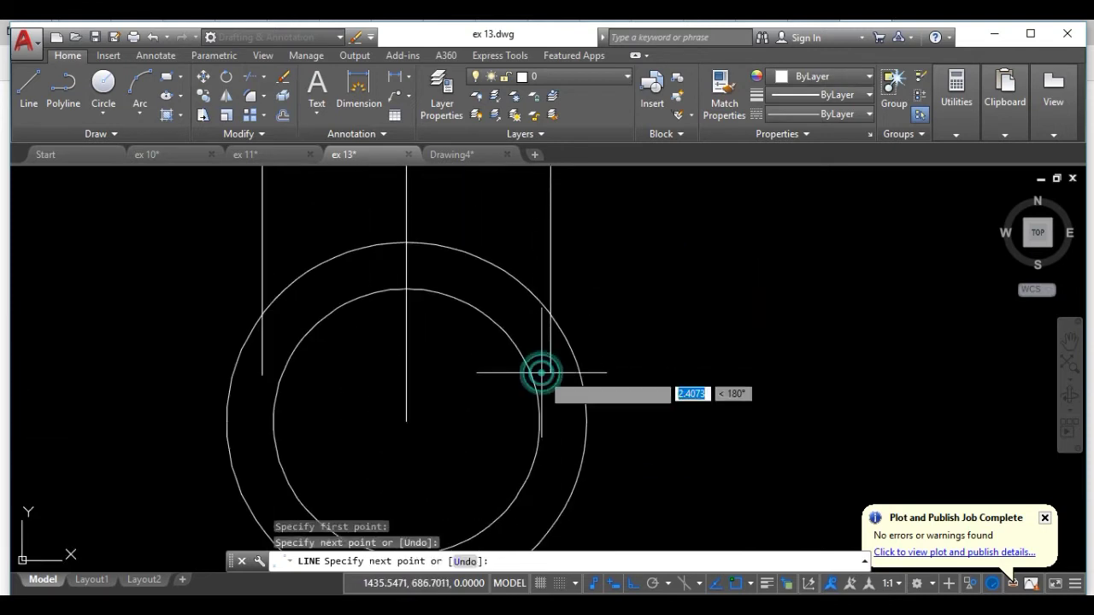
{"action": "key", "text": "Escape"}
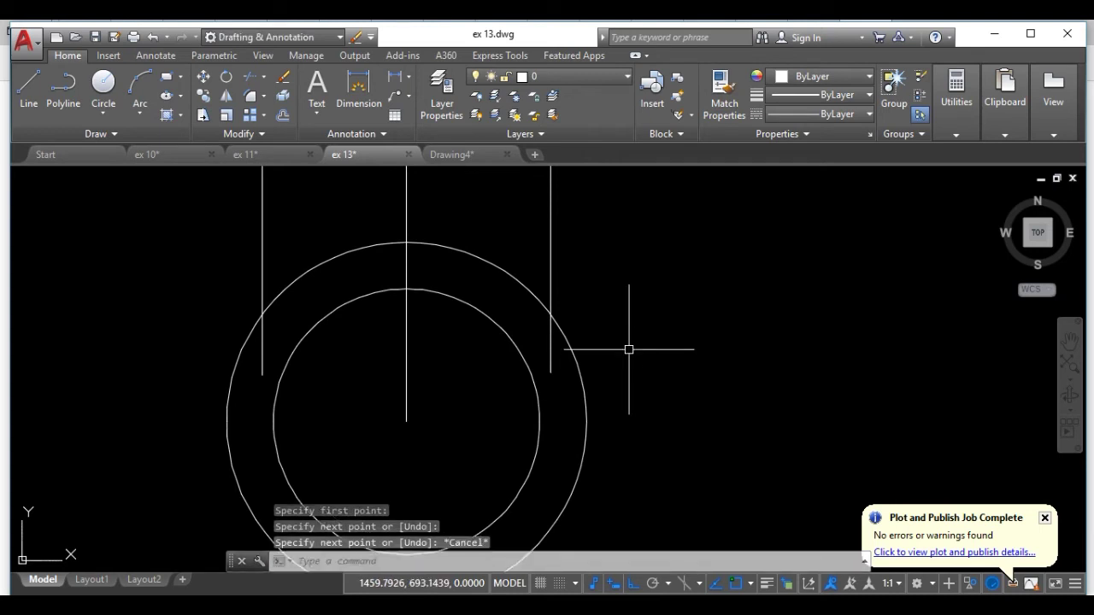
Step: Trim the right side line's end that overlaps inside the circle
{"action": "type", "text": "t"}
{"action": "key", "text": "Return"}
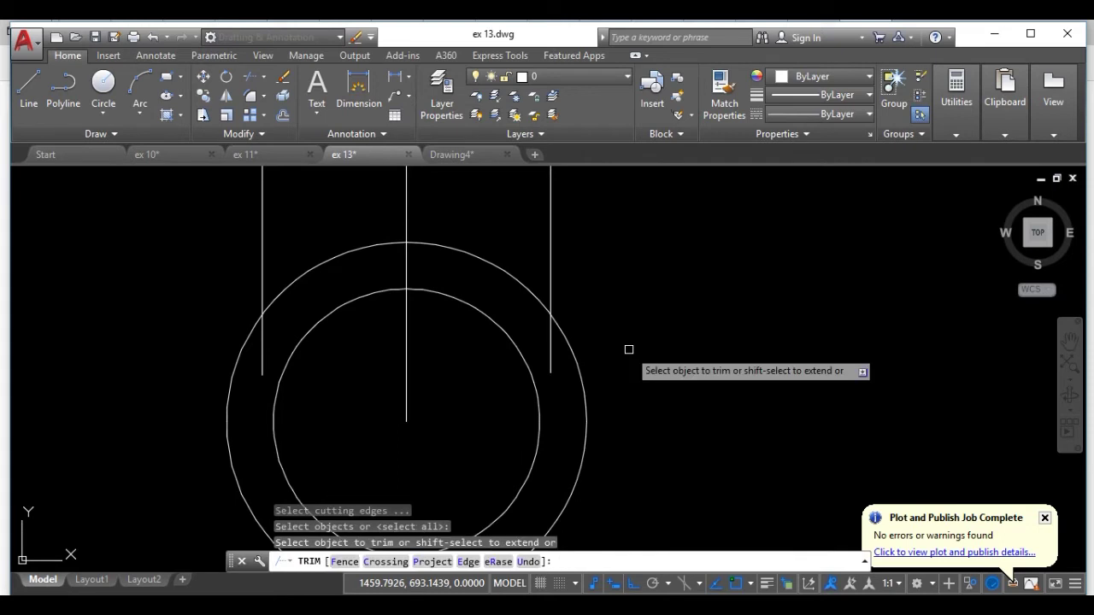
{"action": "left_click", "coordinate": [550, 350]}
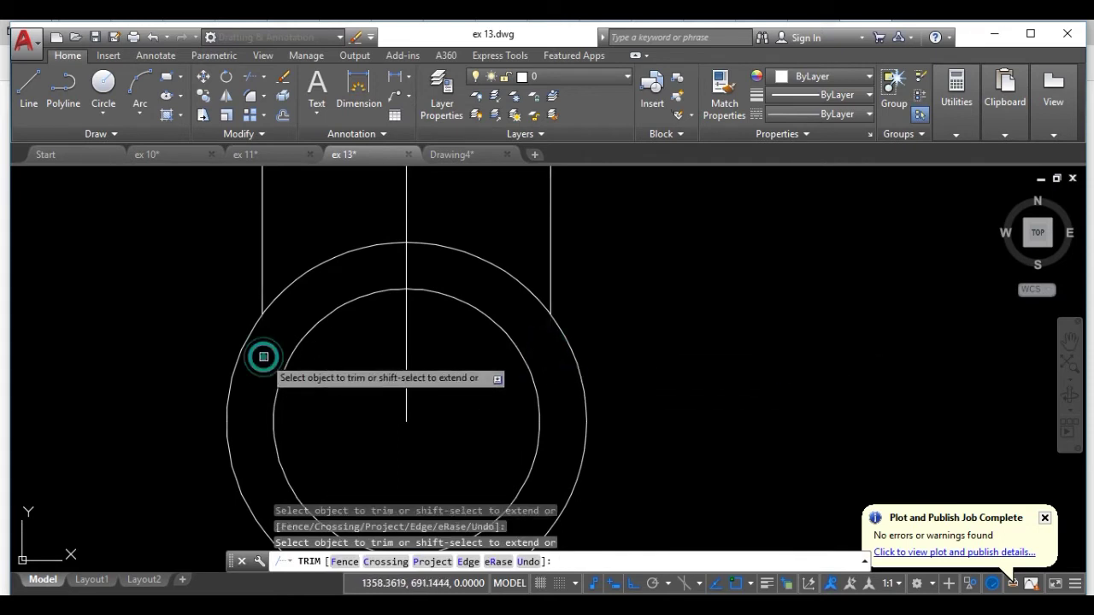
{"action": "scroll", "coordinate": [601, 314], "scroll_direction": "down", "scroll_amount": 4}
{"action": "scroll", "coordinate": [601, 314], "scroll_direction": "down", "scroll_amount": 3}
{"action": "middle_click_drag", "start_coordinate": [706, 247], "coordinate": [668, 344]}
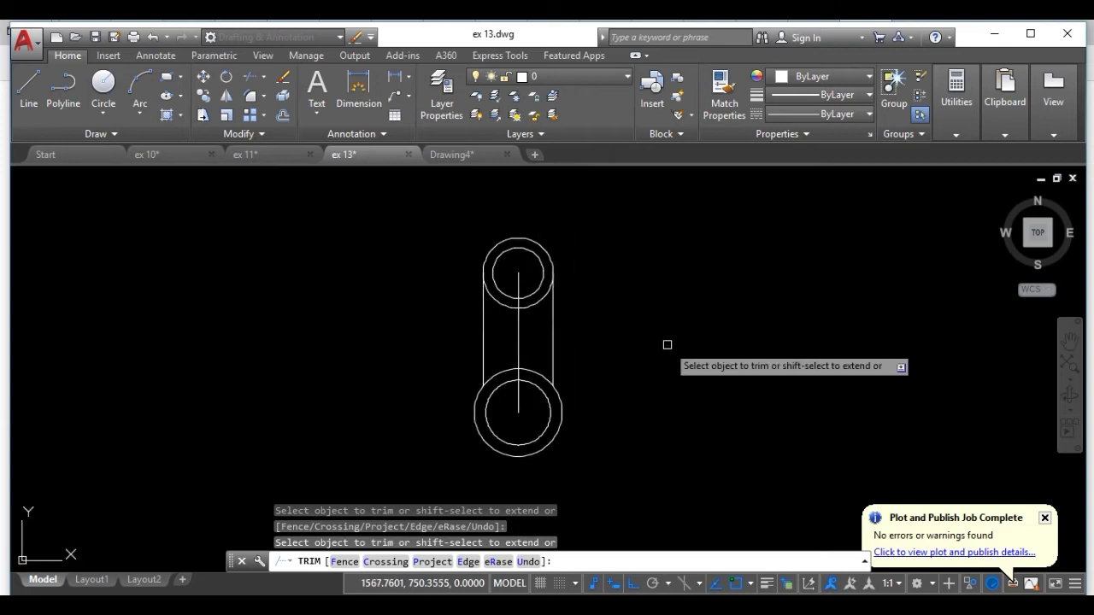
{"action": "key", "text": "Escape"}
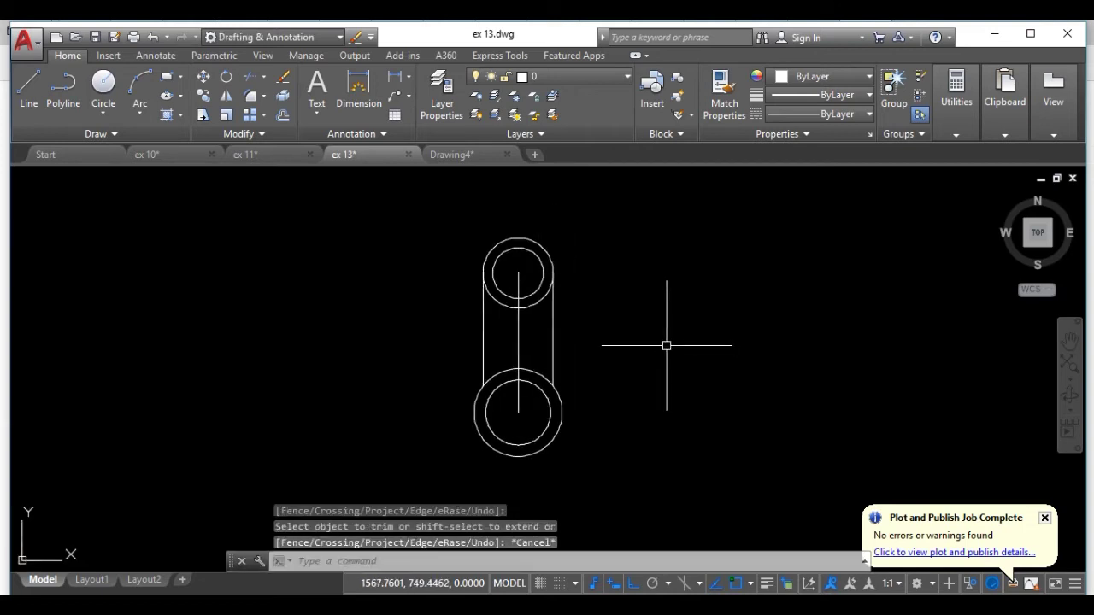
Step: Window-select the vertical centre line and delete it
{"action": "scroll", "coordinate": [523, 325], "scroll_direction": "up", "scroll_amount": 2}
{"action": "left_click", "coordinate": [524, 325]}
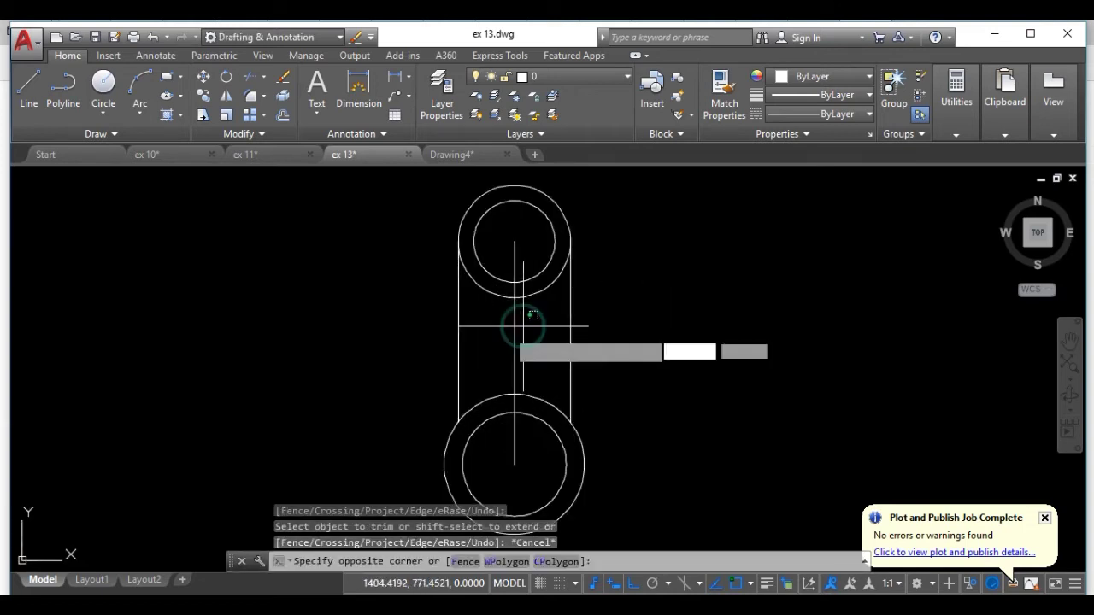
{"action": "left_click", "coordinate": [498, 337]}
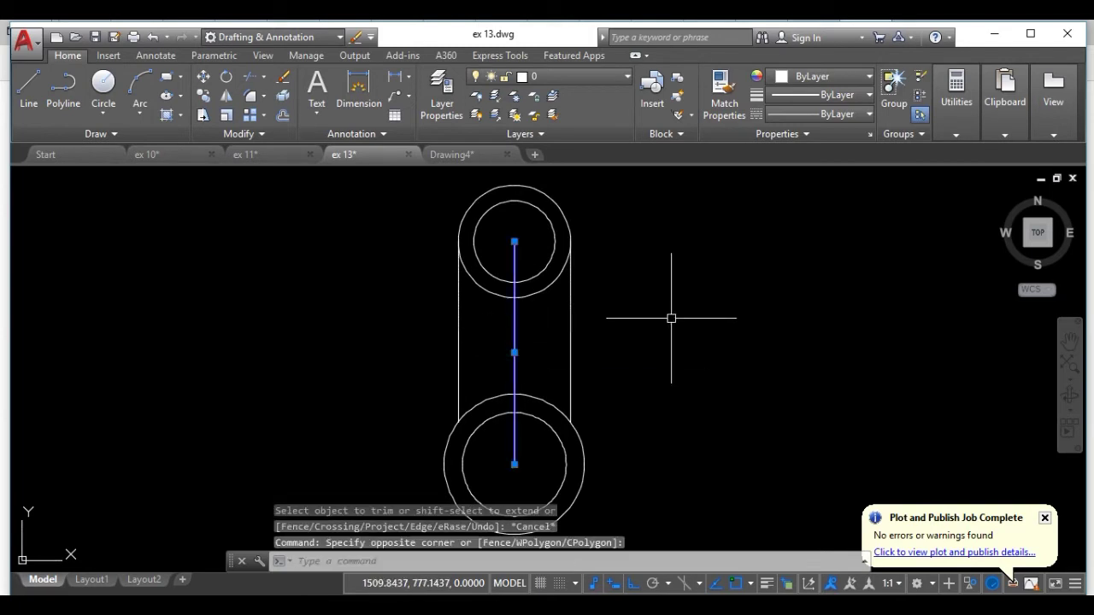
{"action": "key", "text": "Delete"}
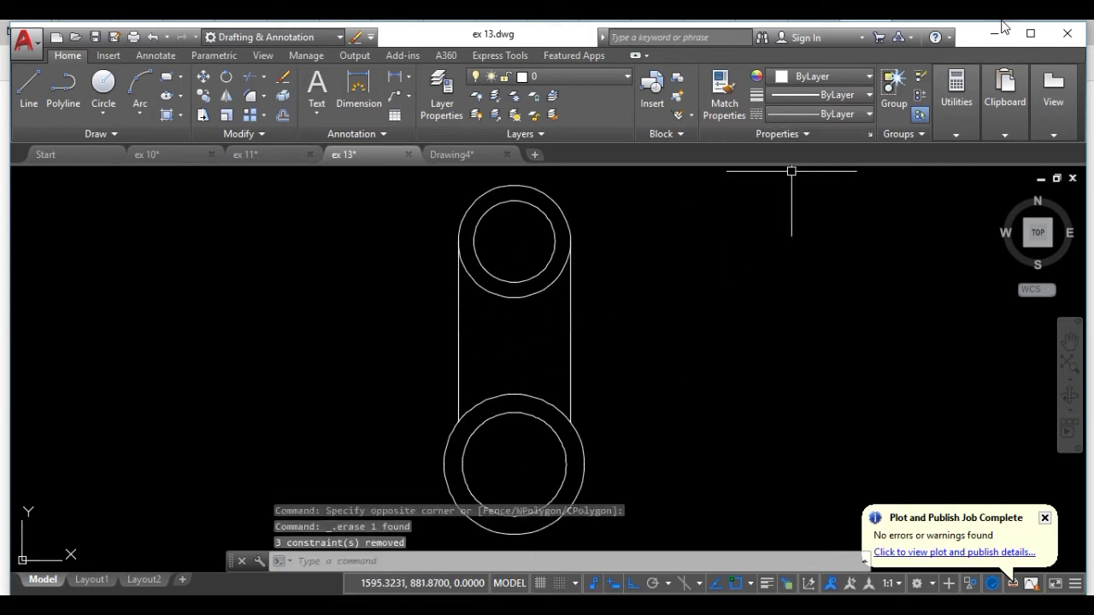
{"action": "left_click", "coordinate": [994, 33]}
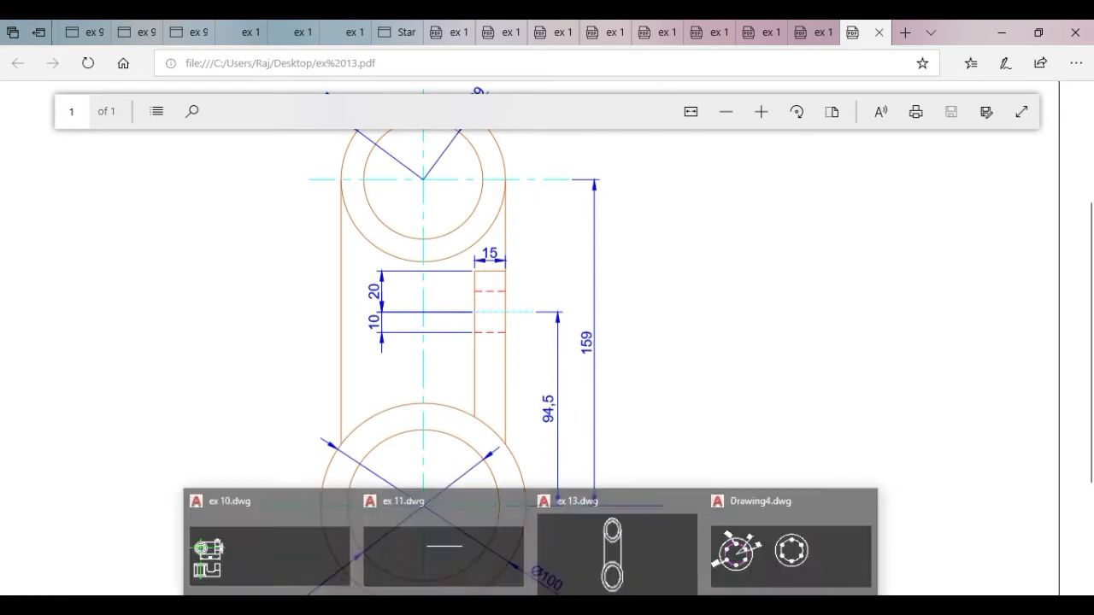
Step: Bring the ex 13.dwg link drawing back to the front in AutoCAD
{"action": "left_click", "coordinate": [611, 568]}
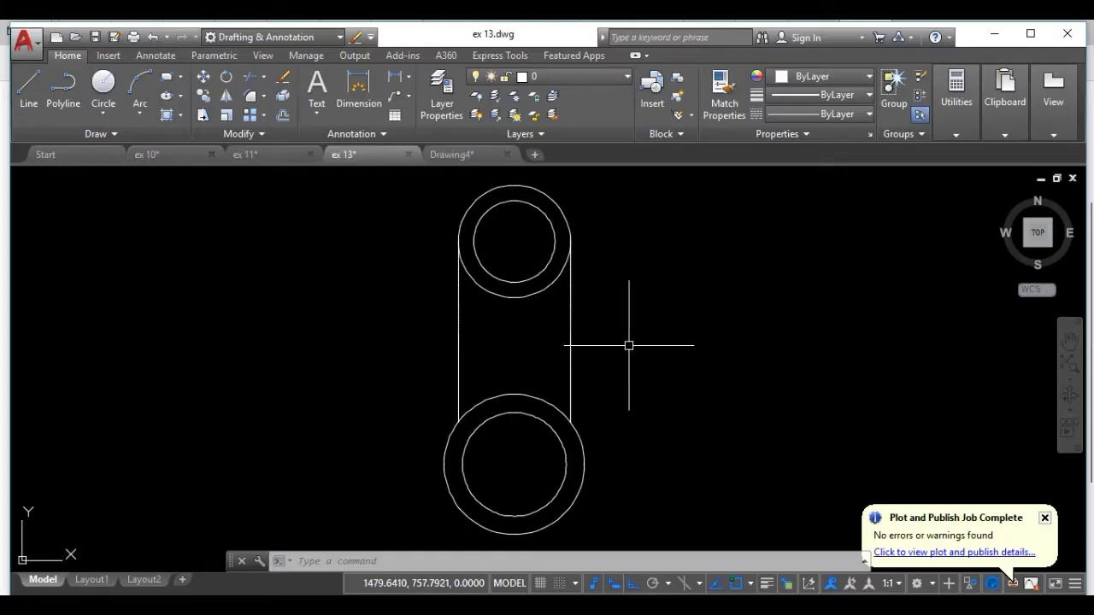
Step: Offset the right side line 15 units inward with the O command to begin the slot
{"action": "type", "text": "o"}
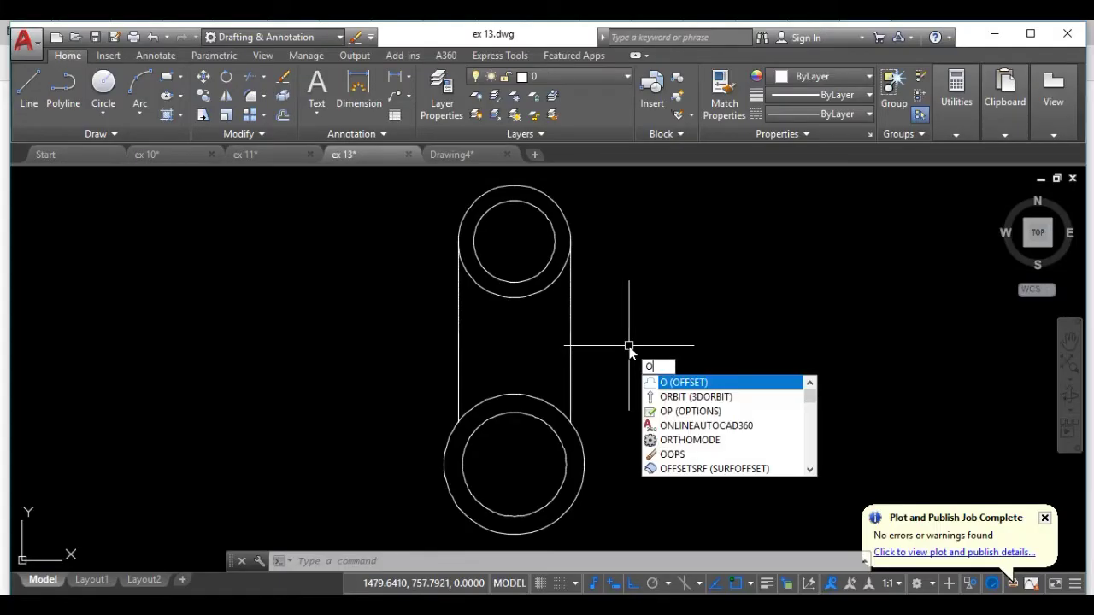
{"action": "key", "text": "Return"}
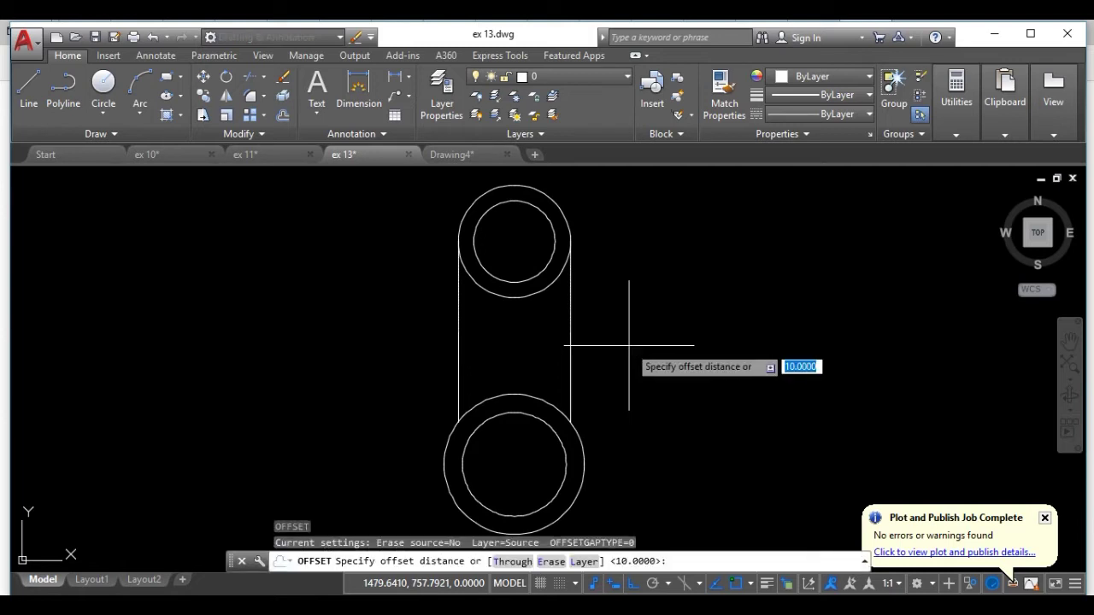
{"action": "type", "text": "1"}
{"action": "type", "text": "5"}
{"action": "key", "text": "Return"}
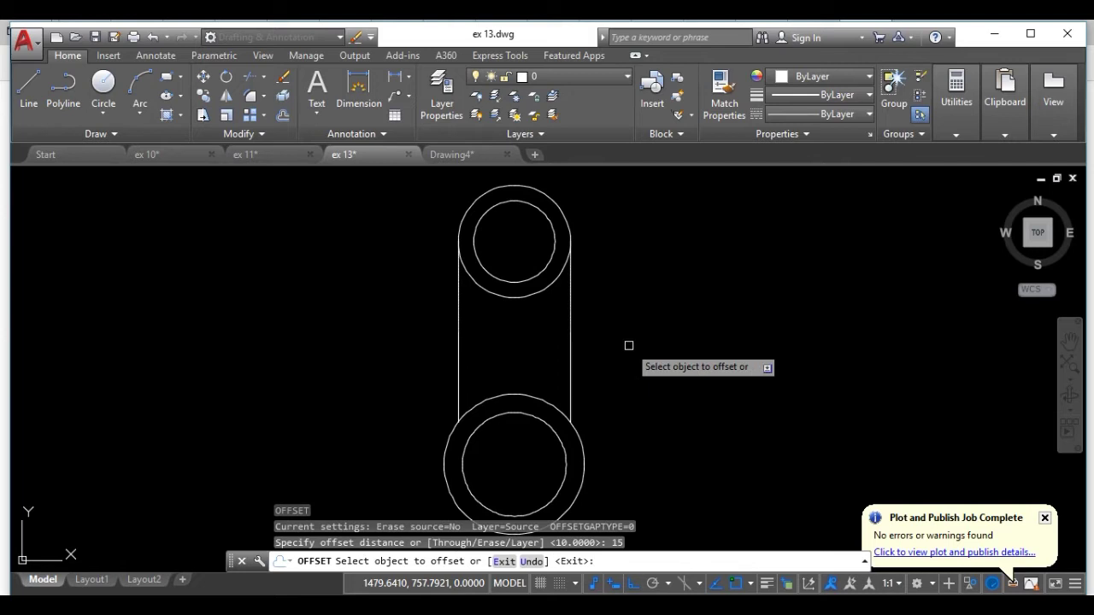
{"action": "scroll", "coordinate": [607, 344], "scroll_direction": "up", "scroll_amount": 2}
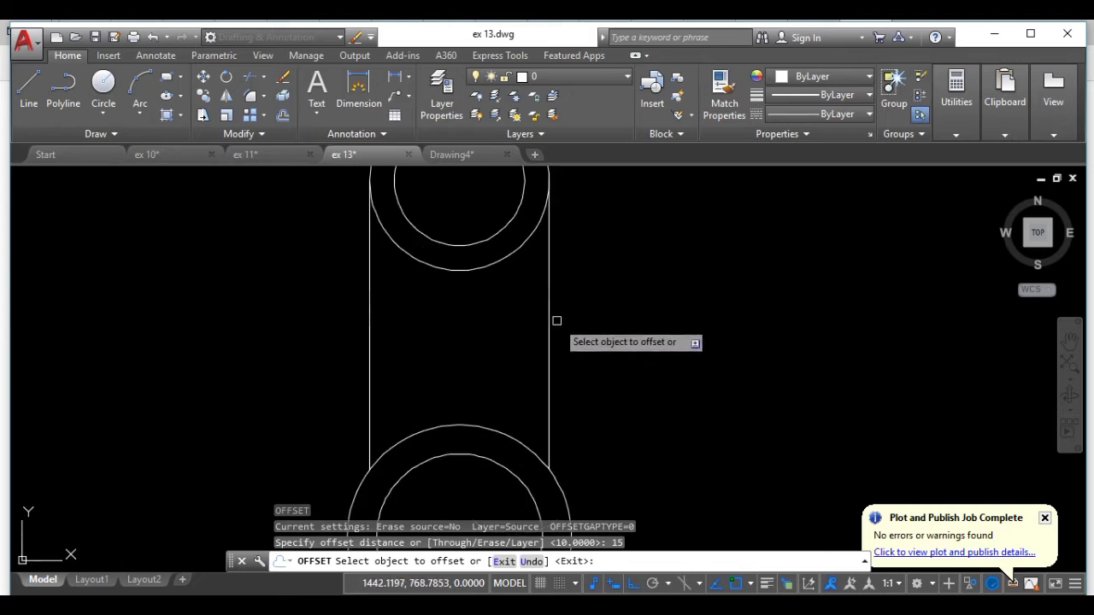
{"action": "left_click", "coordinate": [548, 316]}
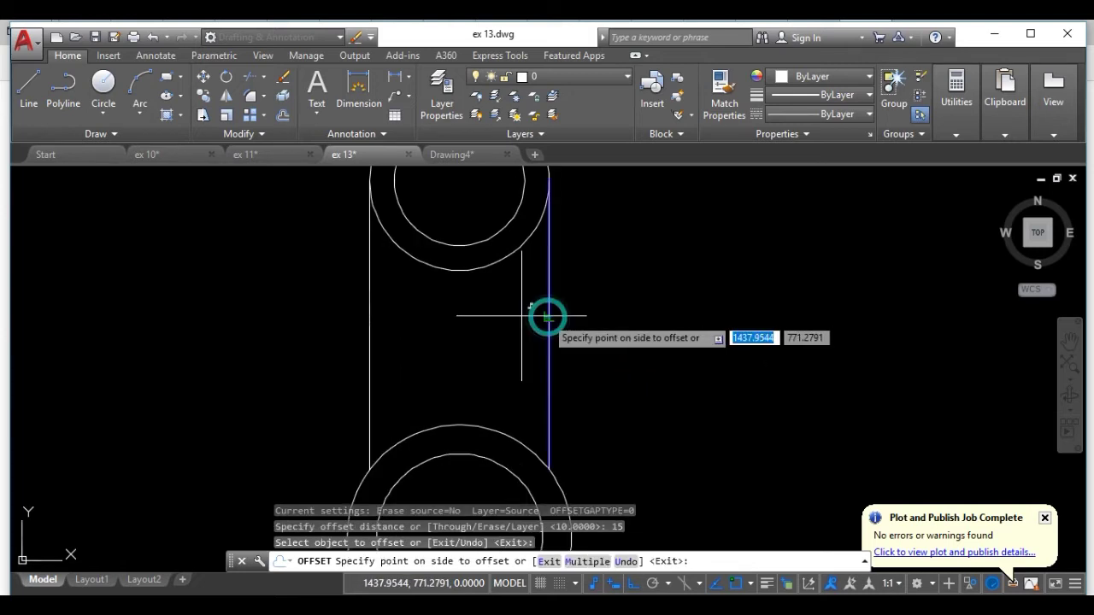
{"action": "left_click", "coordinate": [426, 315]}
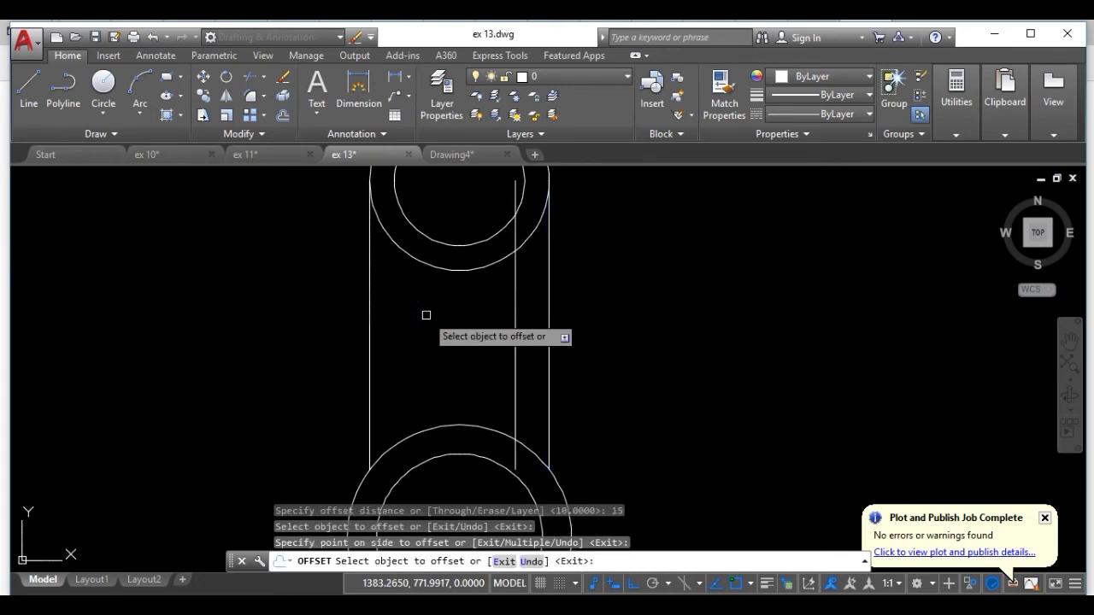
{"action": "key", "text": "Escape"}
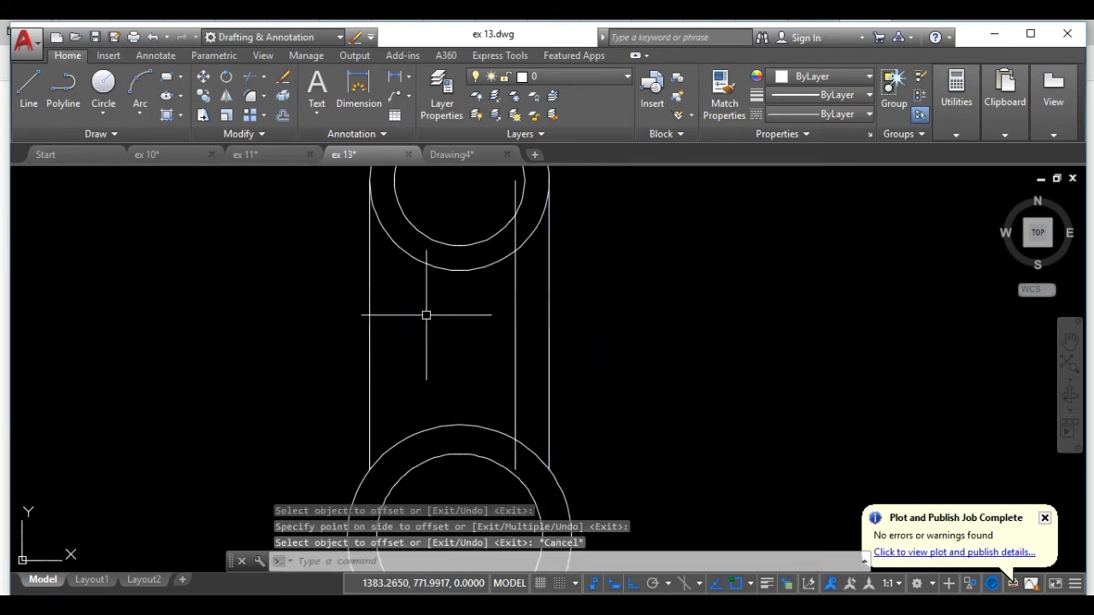
{"action": "scroll", "coordinate": [518, 327], "scroll_direction": "down", "scroll_amount": 2}
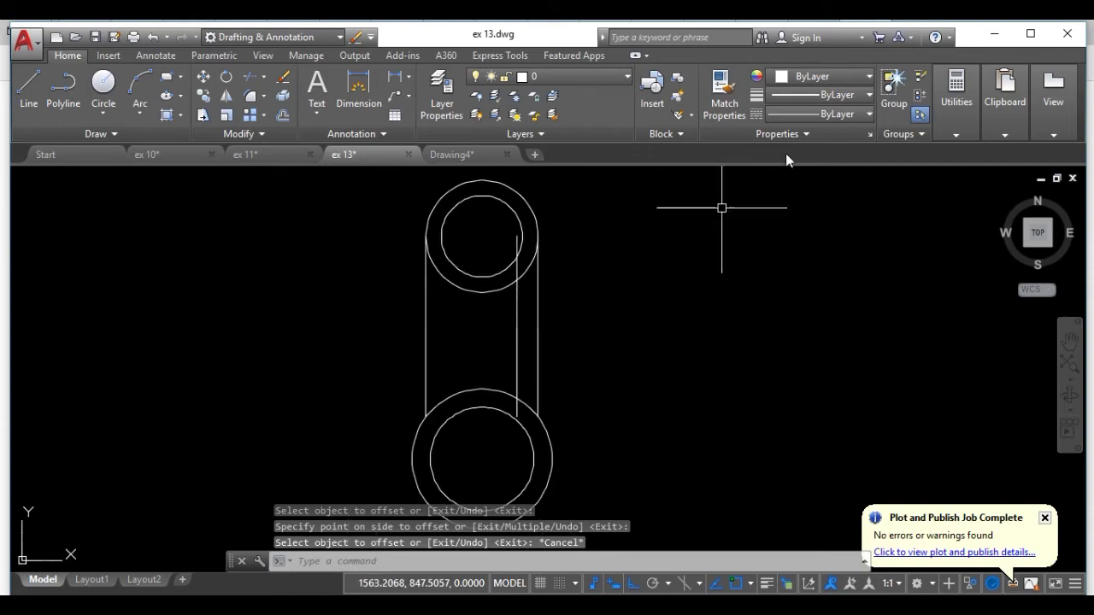
Step: Zoom the reference PDF in on the slot's 94,5 height, then return to ex 13.dwg
{"action": "left_click", "coordinate": [996, 37]}
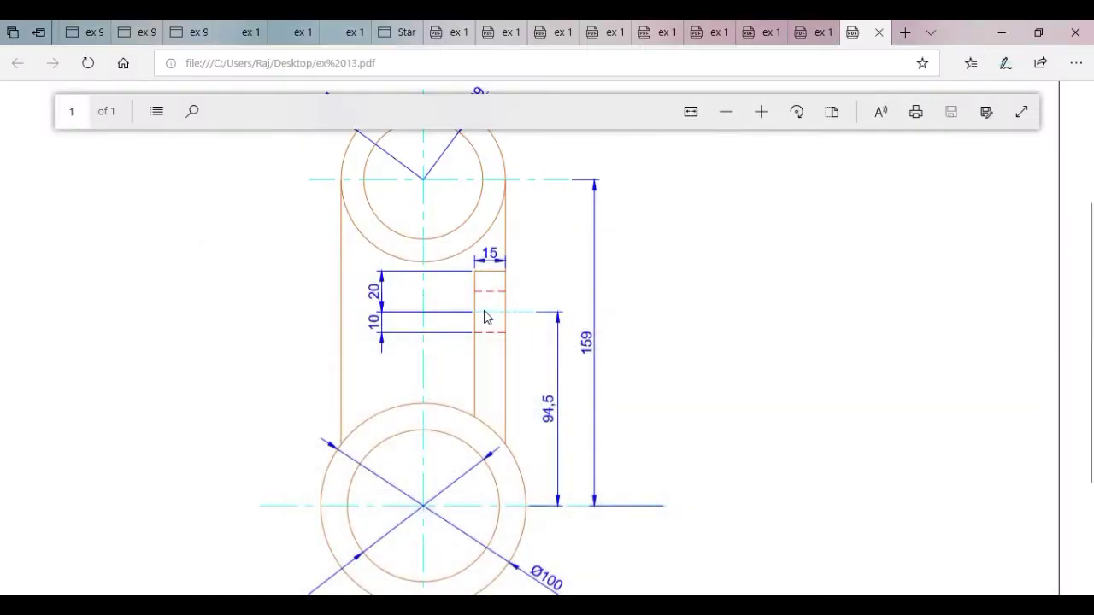
{"action": "left_click", "coordinate": [760, 111]}
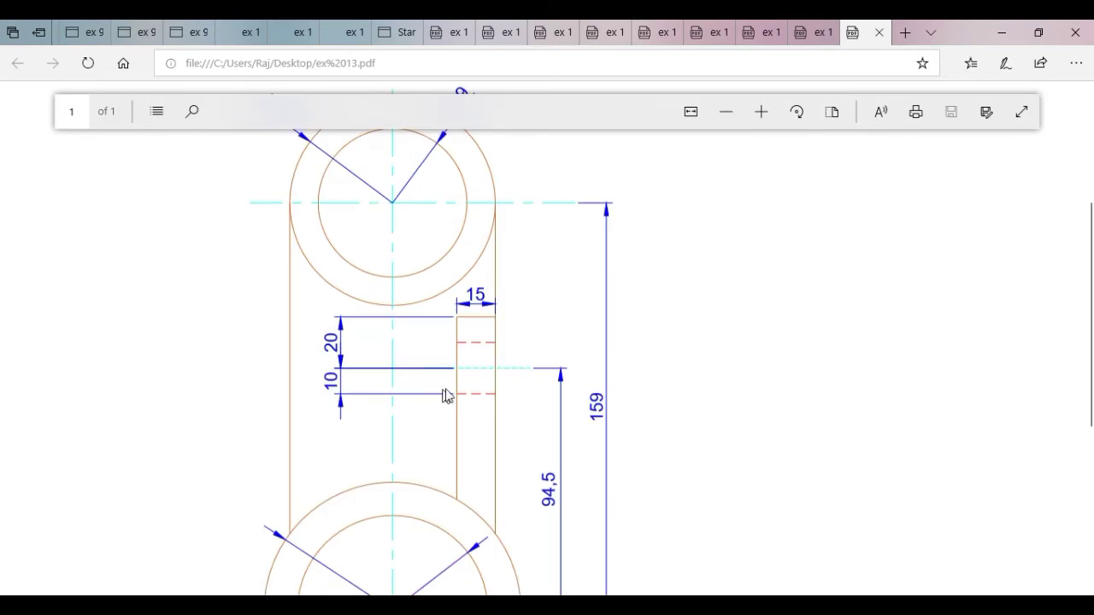
{"action": "scroll", "coordinate": [484, 346], "scroll_direction": "down", "scroll_amount": 1}
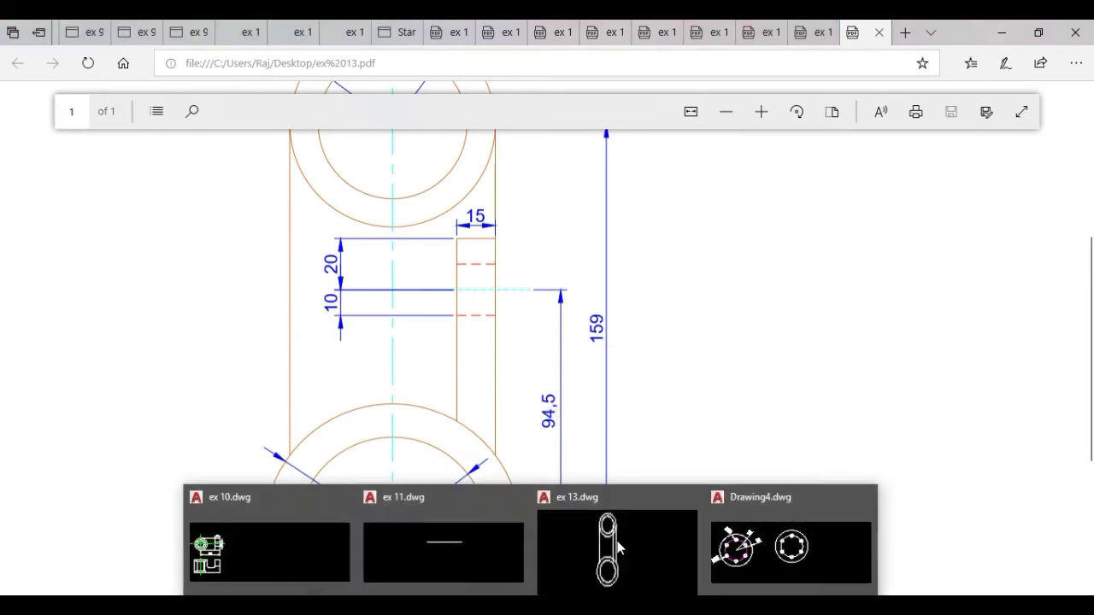
{"action": "left_click", "coordinate": [615, 540]}
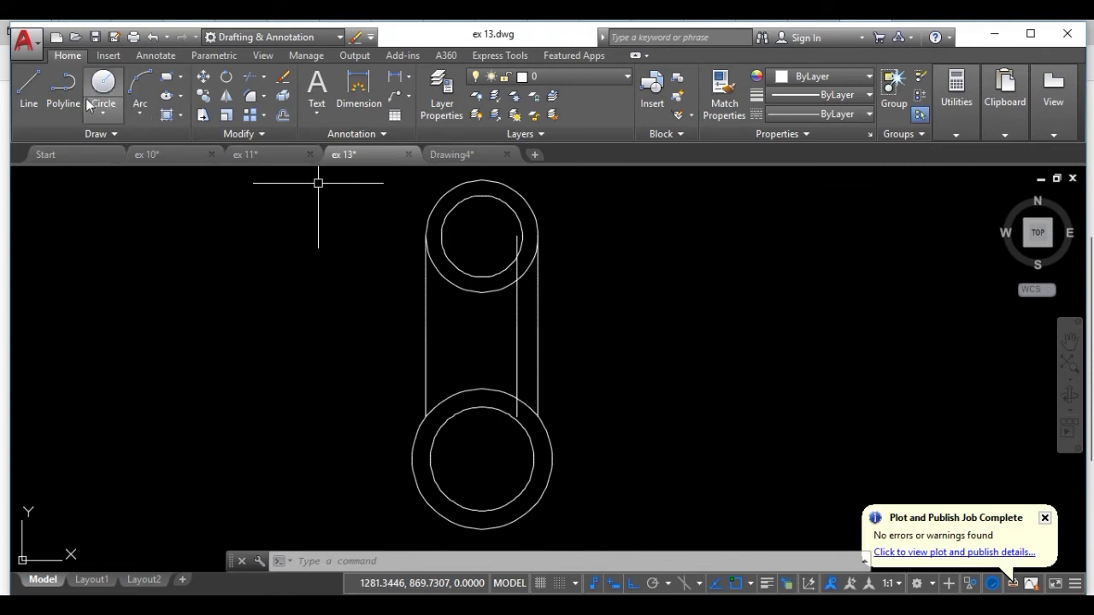
Step: Draw a short horizontal line 94.5 above the lower circle, crossing the link's right side
{"action": "left_click", "coordinate": [28, 85]}
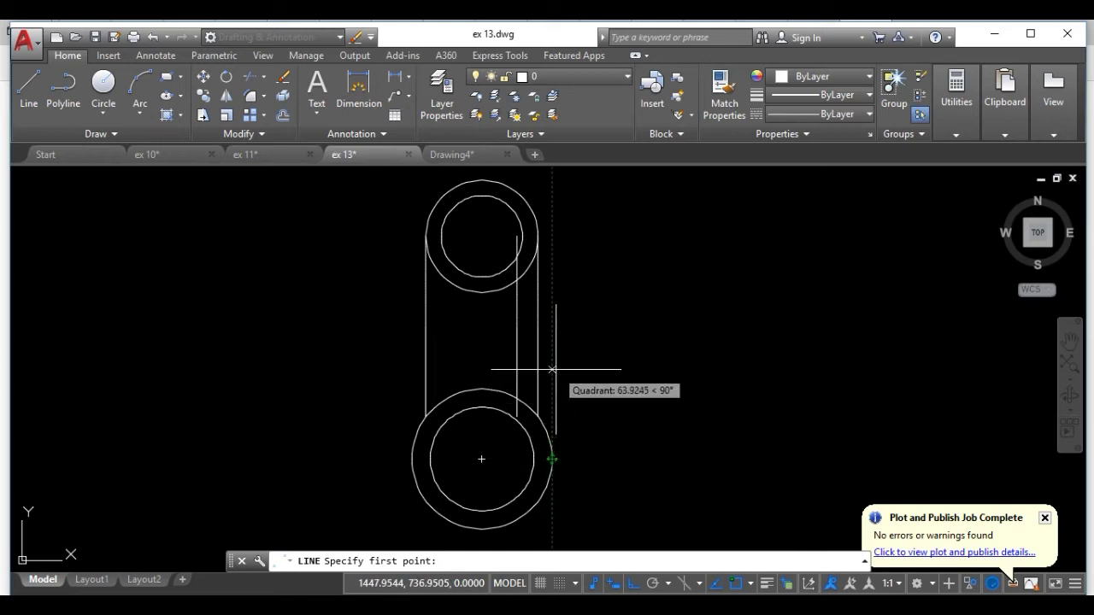
{"action": "left_click", "coordinate": [995, 34]}
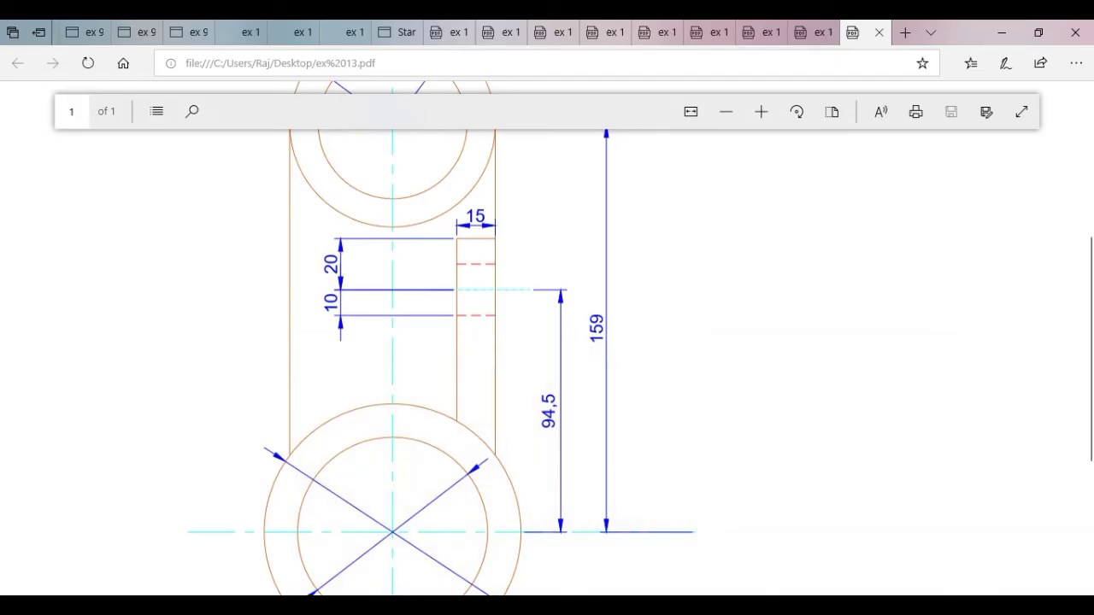
{"action": "left_click", "coordinate": [579, 561]}
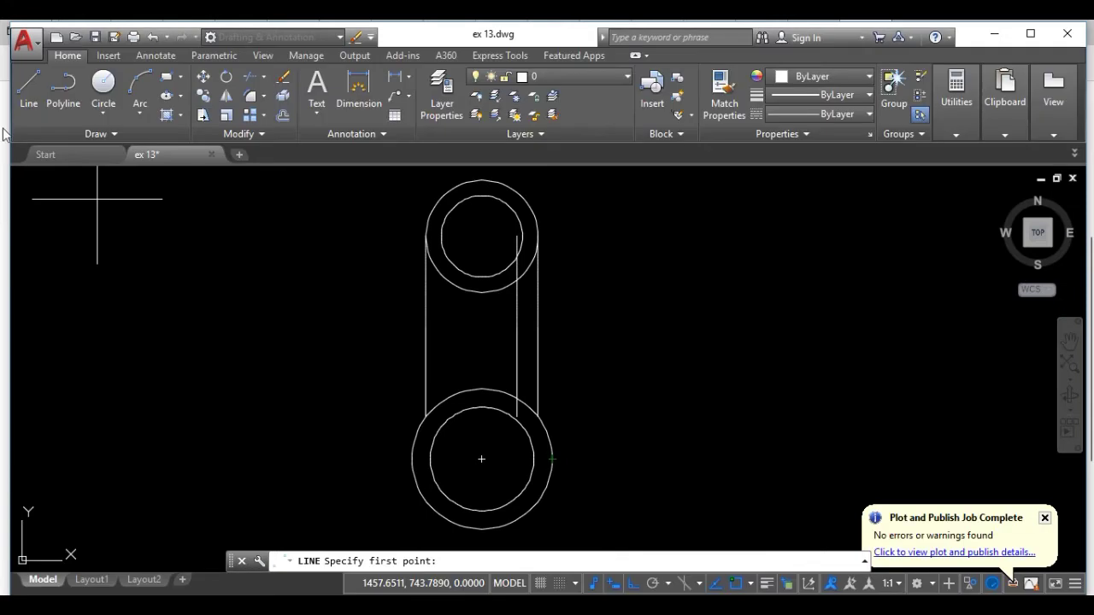
{"action": "left_click", "coordinate": [28, 86]}
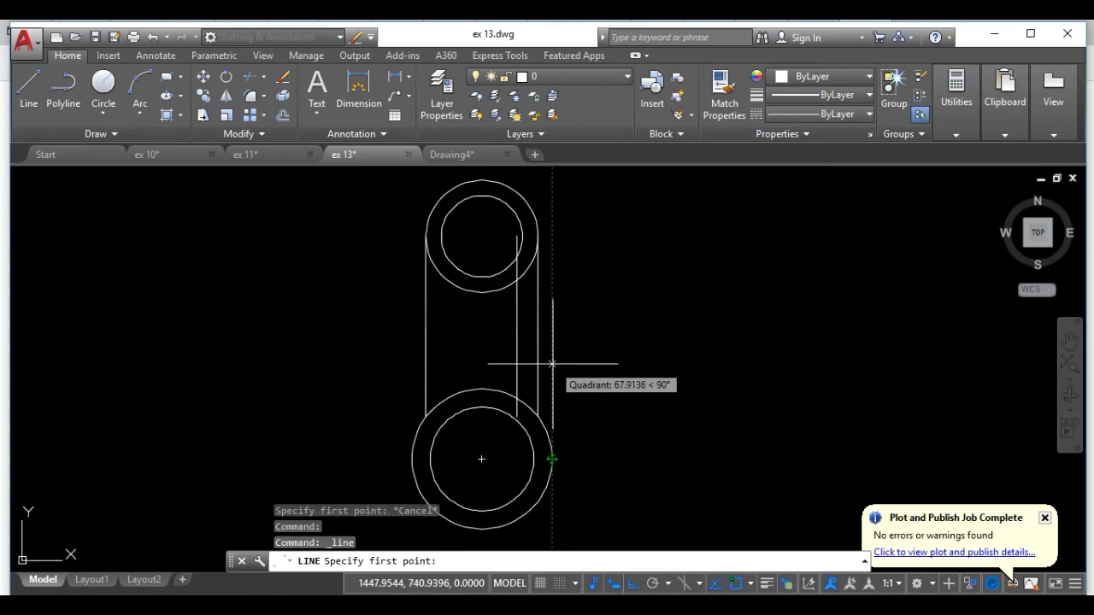
{"action": "type", "text": "94.5"}
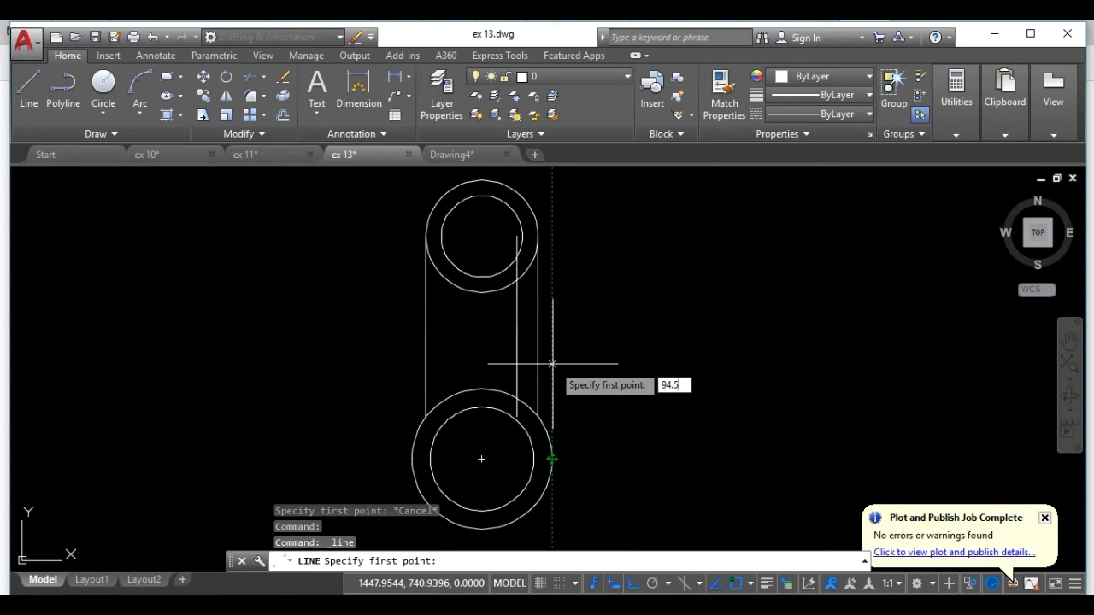
{"action": "key", "text": "Return"}
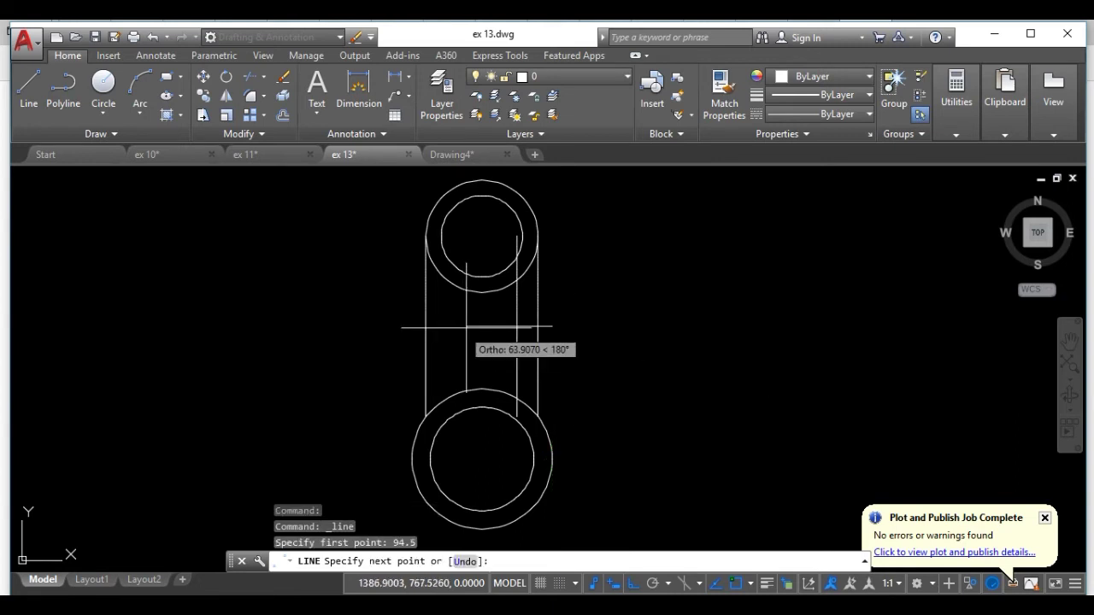
{"action": "scroll", "coordinate": [483, 324], "scroll_direction": "up", "scroll_amount": 4}
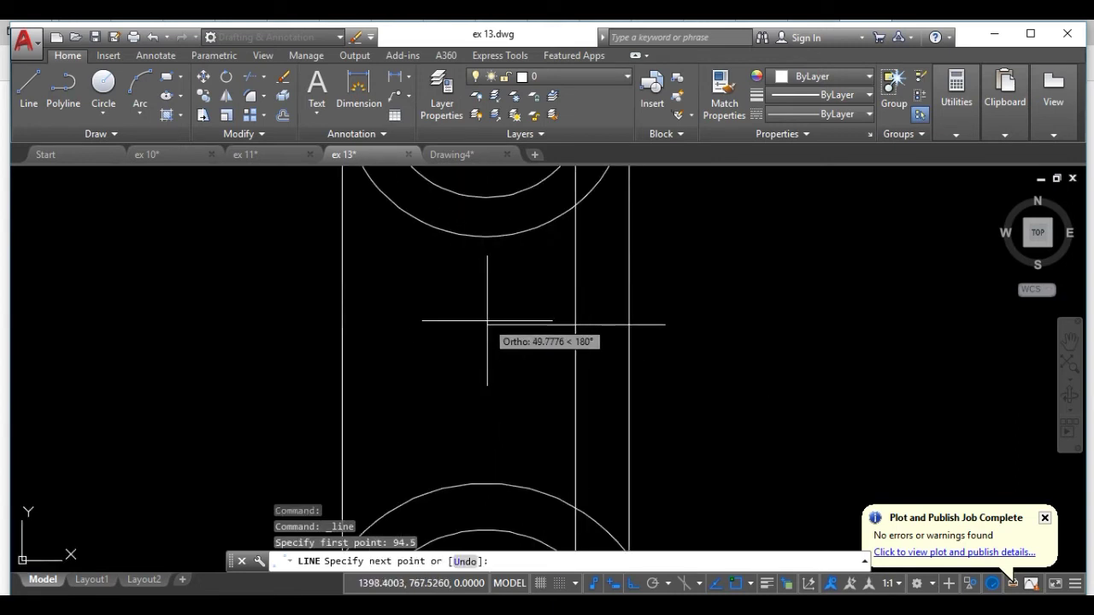
{"action": "left_click", "coordinate": [488, 321]}
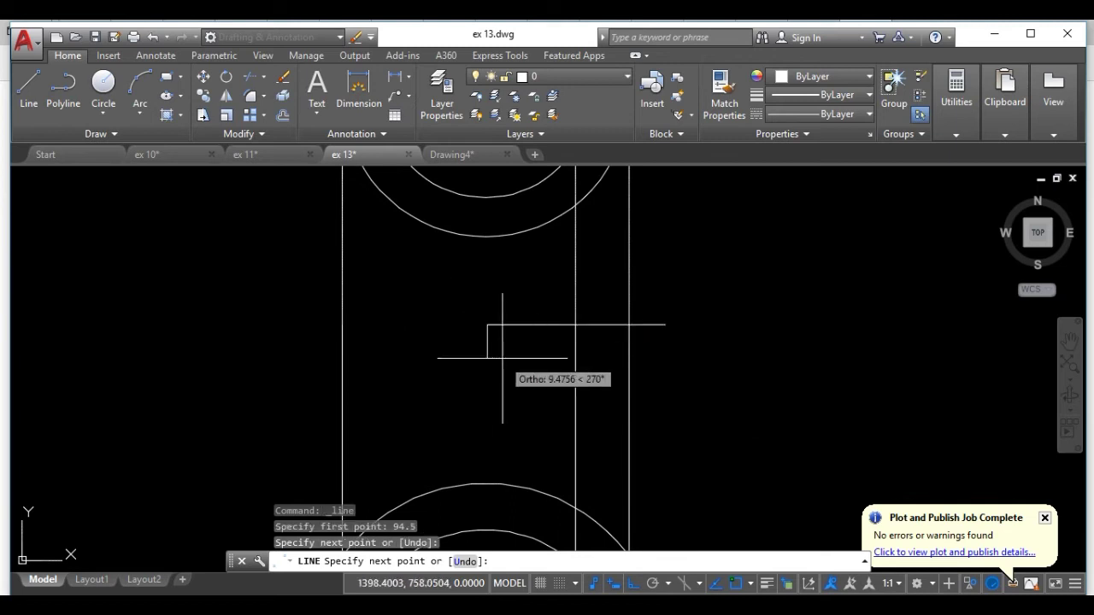
{"action": "key", "text": "Escape"}
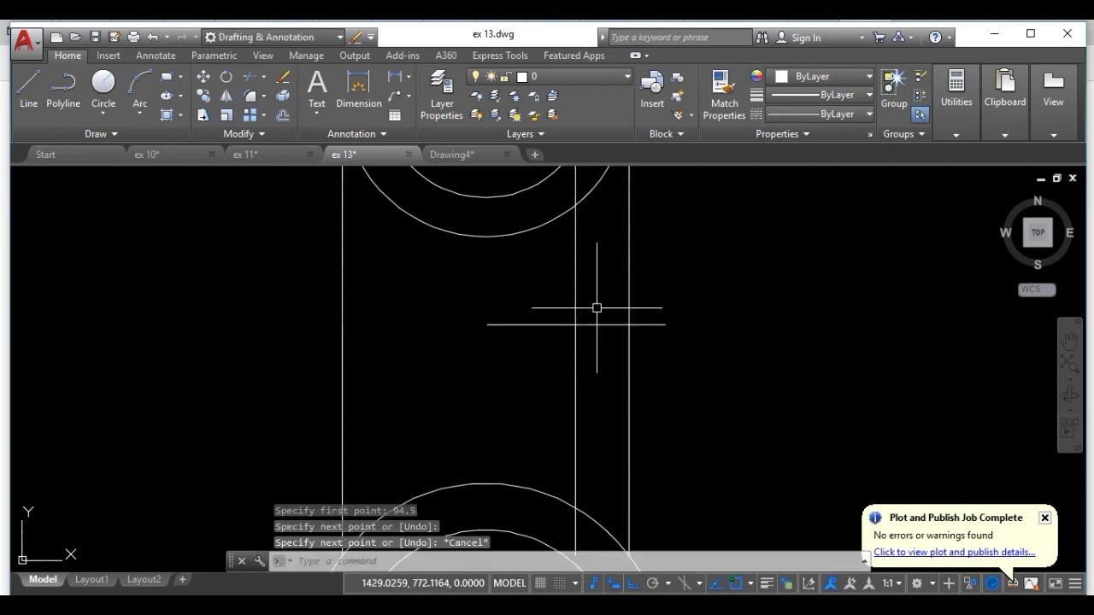
{"action": "scroll", "coordinate": [715, 324], "scroll_direction": "down", "scroll_amount": 2}
{"action": "middle_click_drag", "start_coordinate": [715, 324], "coordinate": [572, 302]}
{"action": "scroll", "coordinate": [571, 302], "scroll_direction": "down", "scroll_amount": 3}
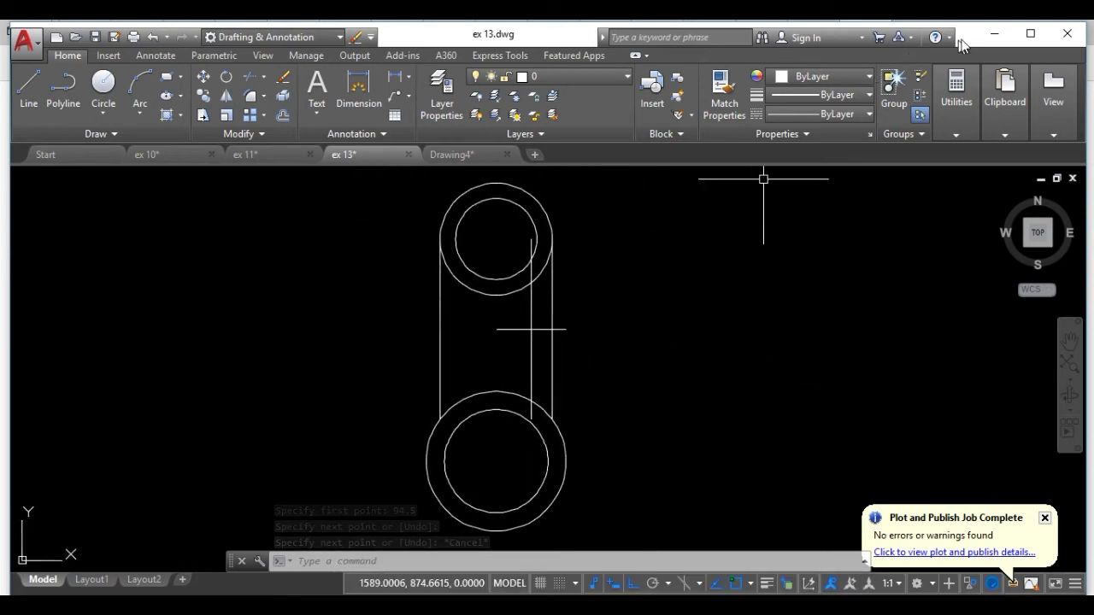
Step: Zoom further into the reference PDF to read the slot's 15, 20 and 10 dimensions
{"action": "left_click", "coordinate": [994, 34]}
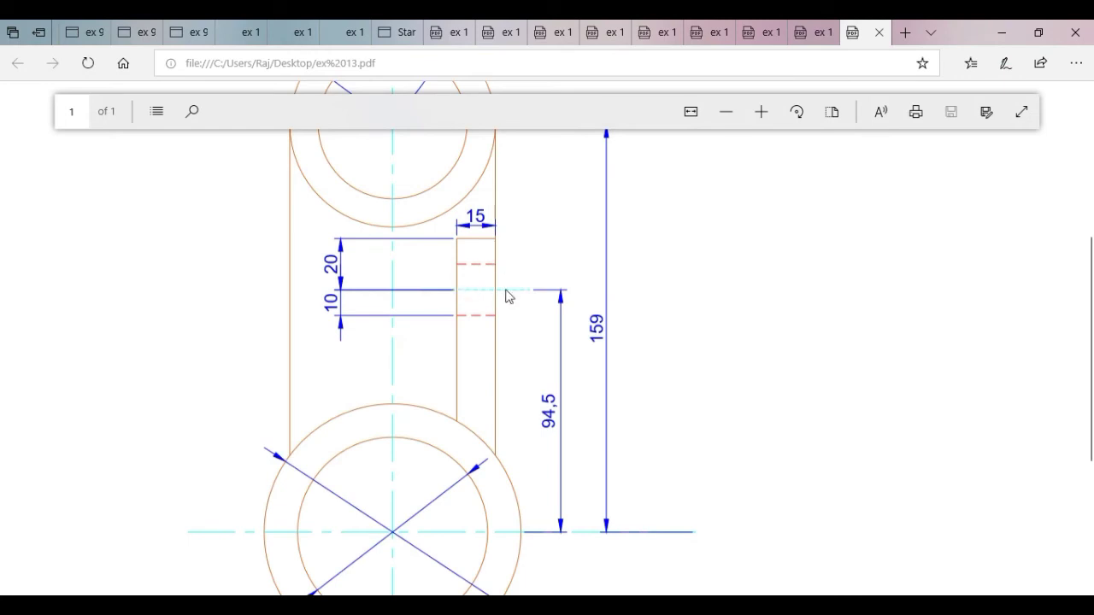
{"action": "left_click", "coordinate": [761, 112]}
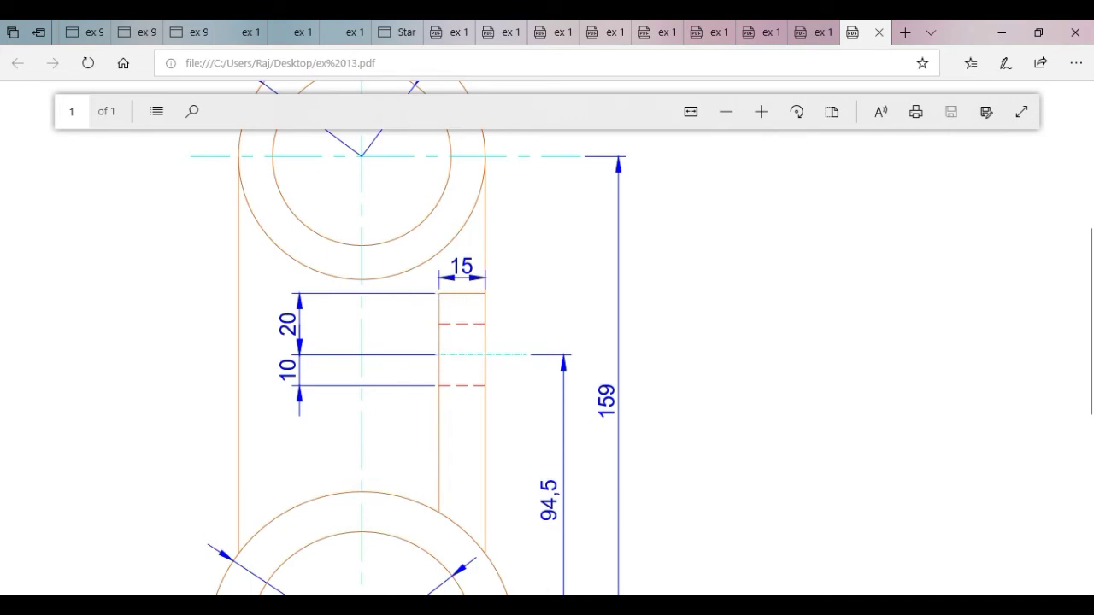
{"action": "left_click", "coordinate": [619, 535]}
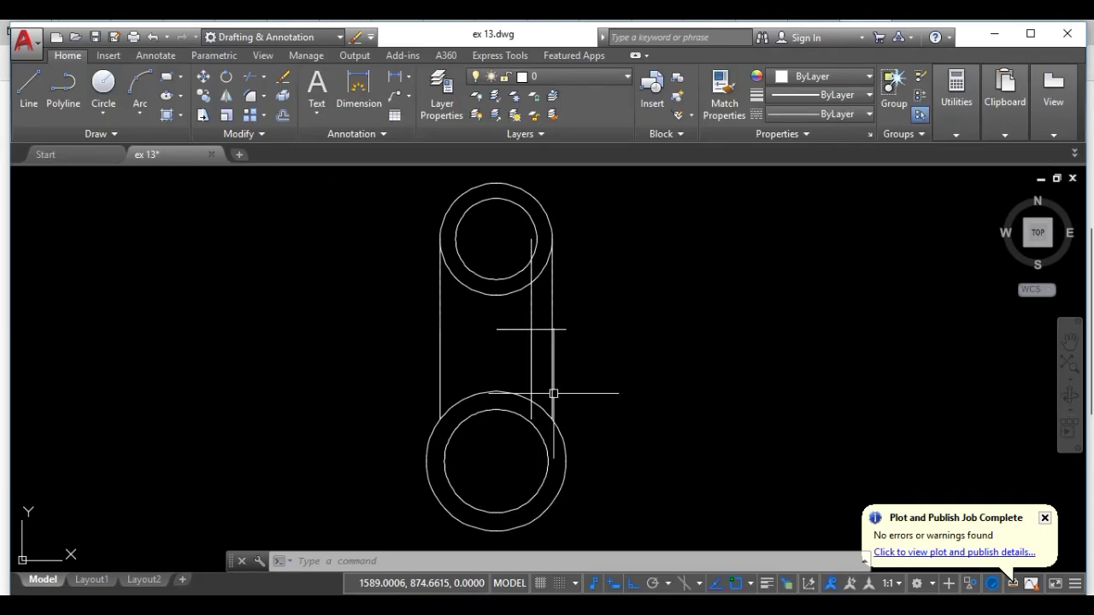
Step: Offset the 94.5 horizontal line 20 units upward with OFFSET
{"action": "type", "text": "o"}
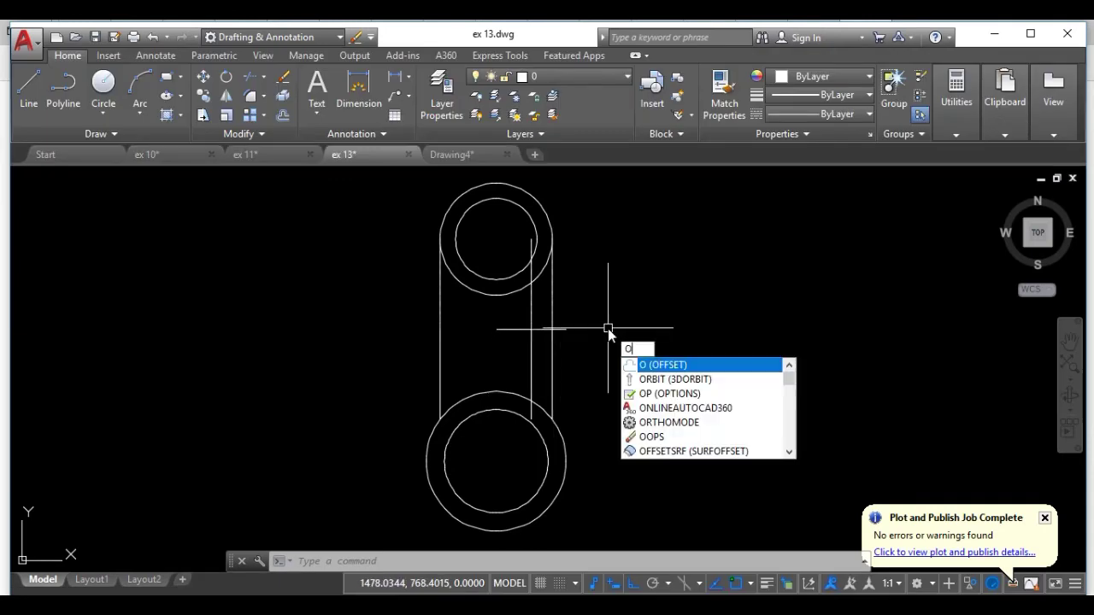
{"action": "key", "text": "Return"}
{"action": "type", "text": "20"}
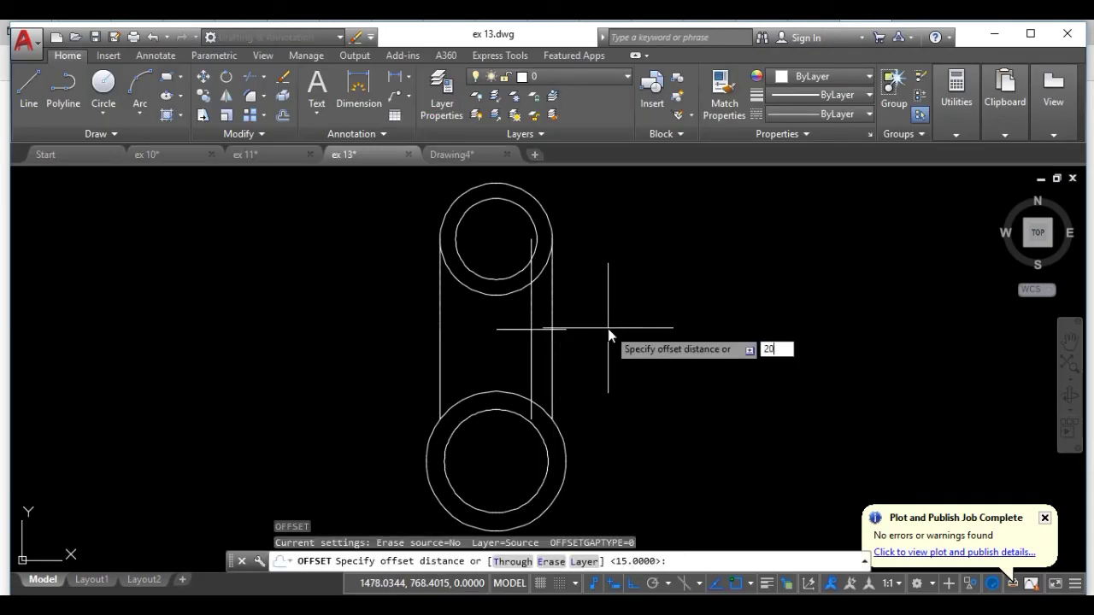
{"action": "key", "text": "Return"}
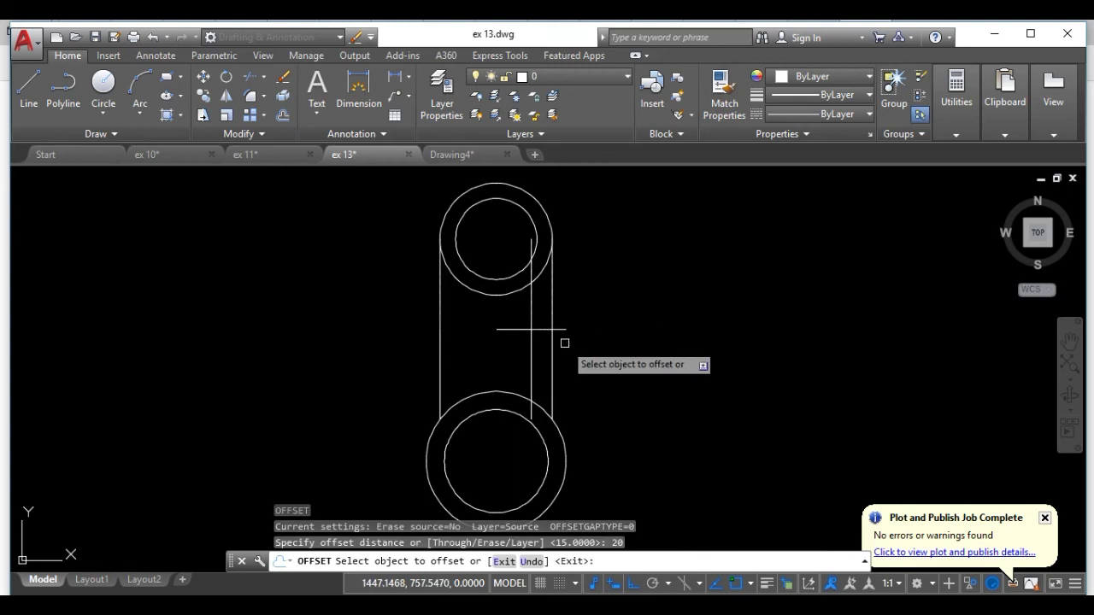
{"action": "scroll", "coordinate": [564, 342], "scroll_direction": "up", "scroll_amount": 3}
{"action": "left_click", "coordinate": [504, 309]}
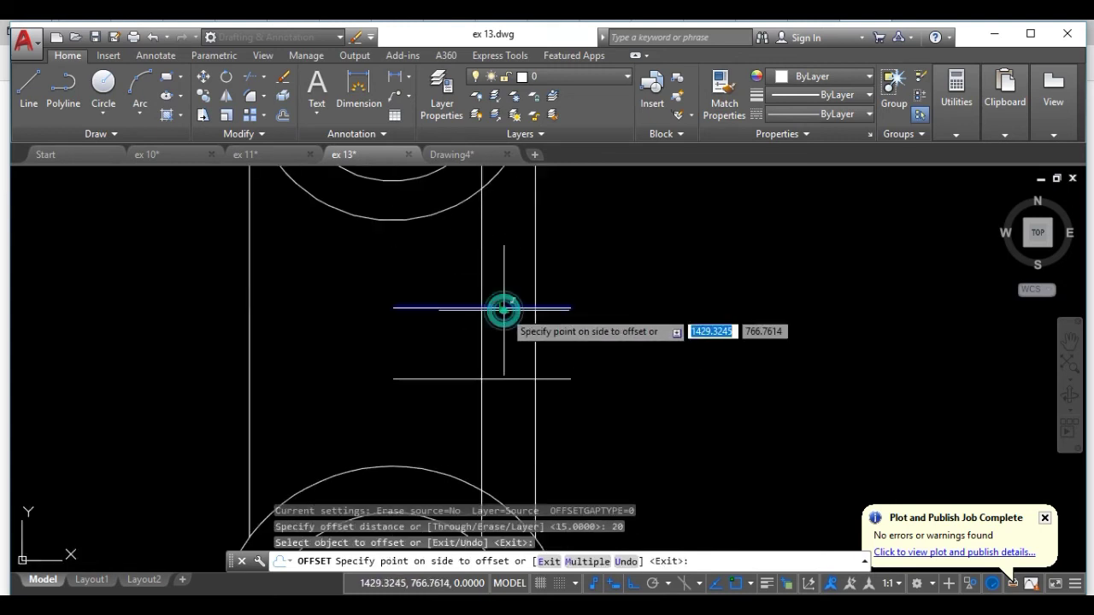
{"action": "left_click", "coordinate": [505, 220]}
{"action": "scroll", "coordinate": [598, 273], "scroll_direction": "down", "scroll_amount": 2}
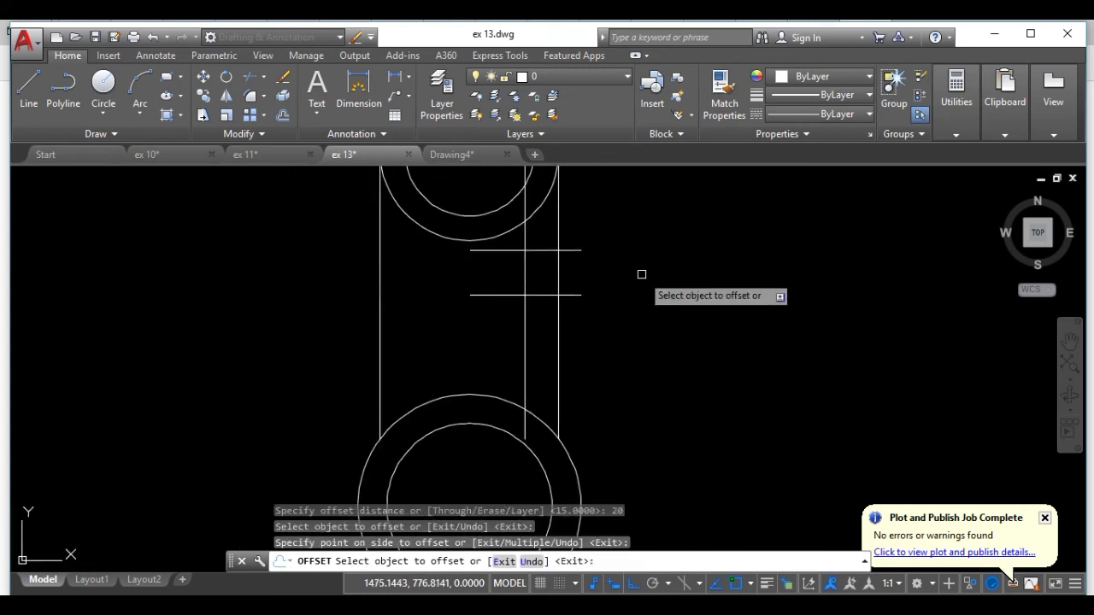
{"action": "key", "text": "Escape"}
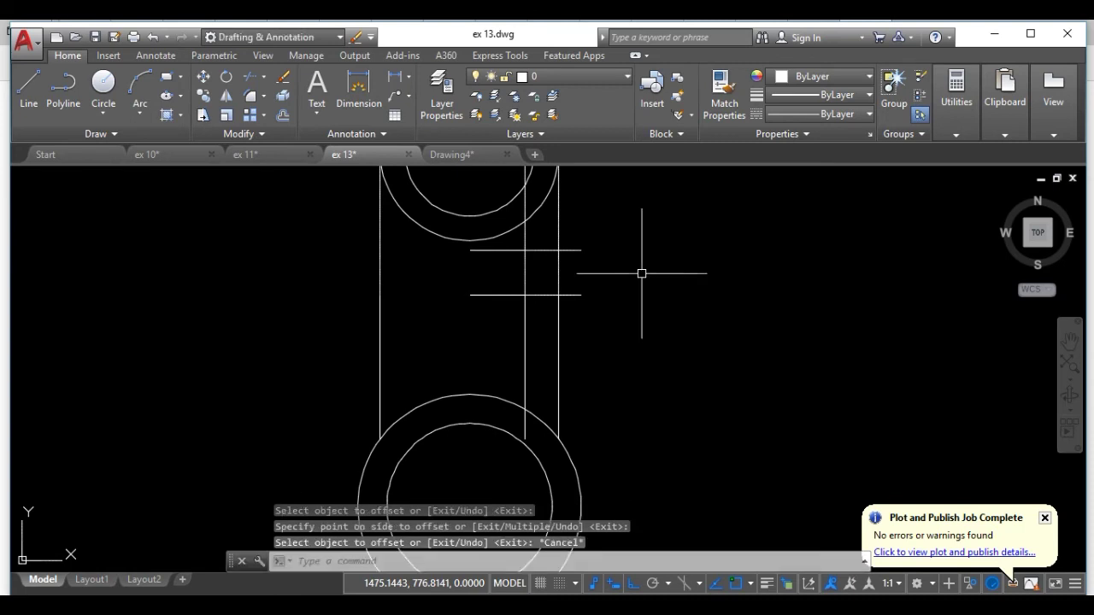
{"action": "left_click", "coordinate": [992, 38]}
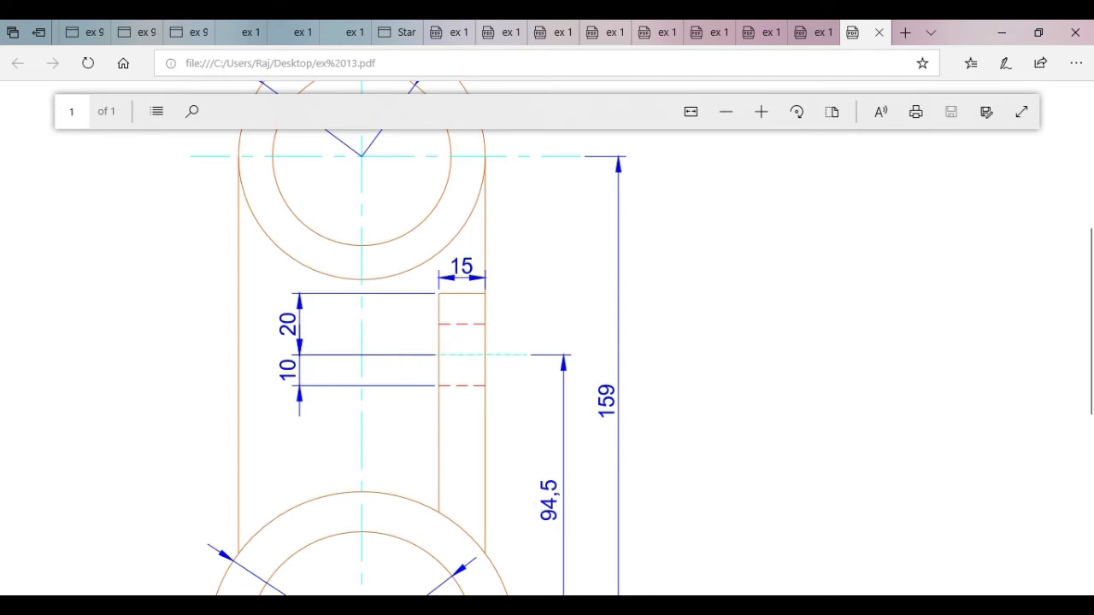
{"action": "left_click", "coordinate": [590, 573]}
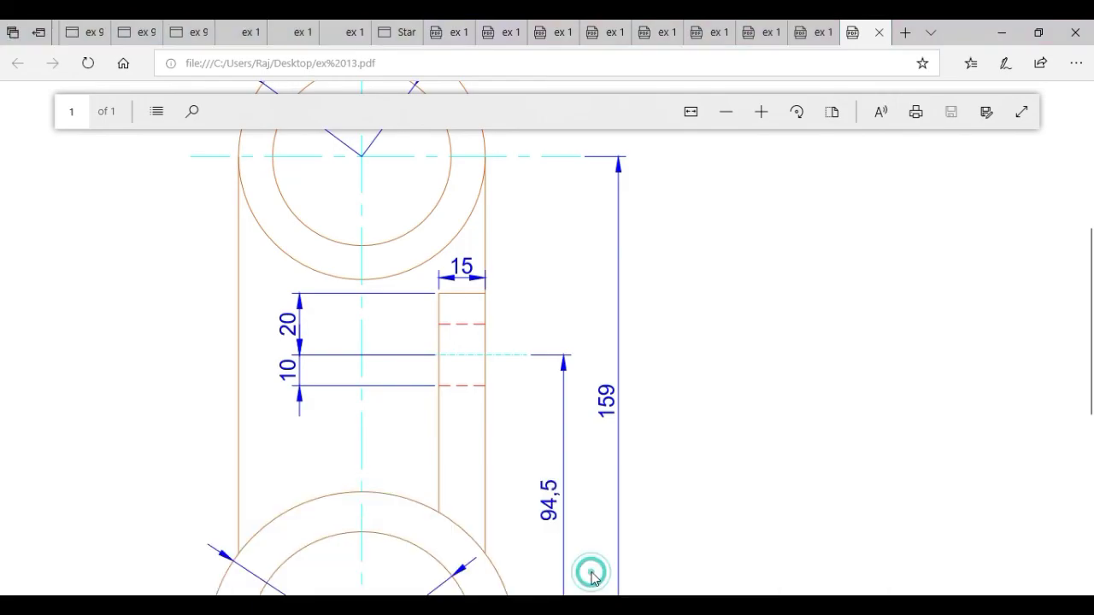
Step: Offset the lowest slot line downward twice at 10 units, making four evenly spaced lines
{"action": "scroll", "coordinate": [649, 374], "scroll_direction": "down", "scroll_amount": 2}
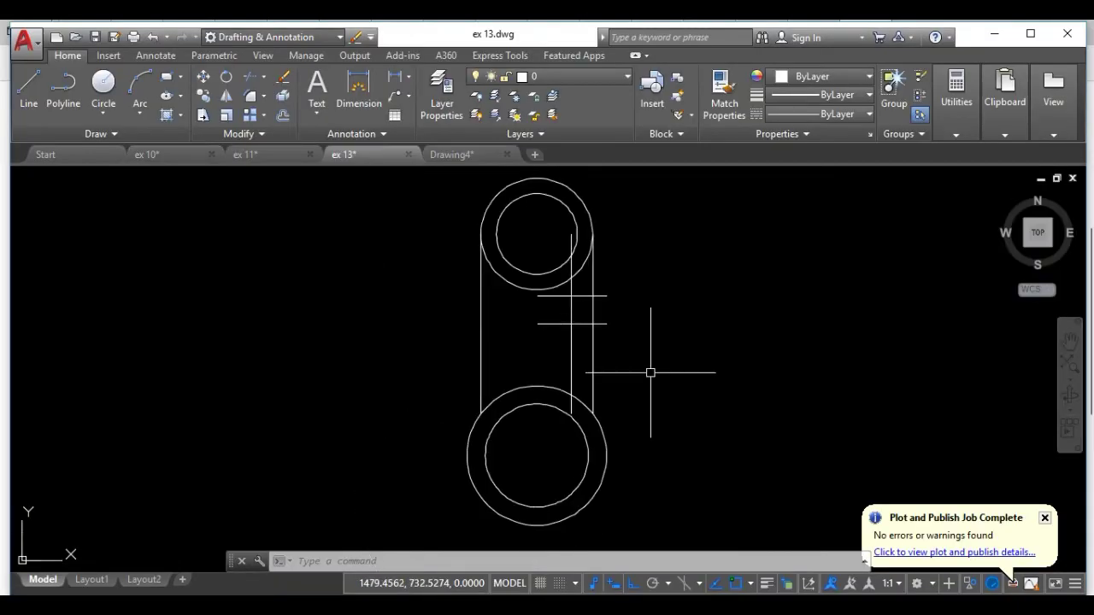
{"action": "type", "text": "o"}
{"action": "key", "text": "Return"}
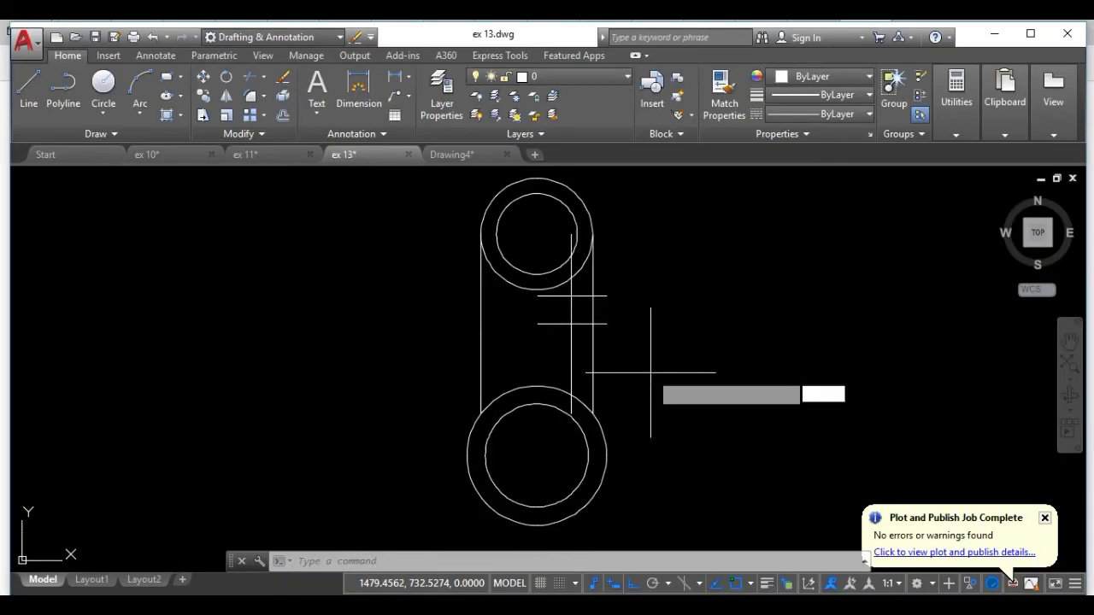
{"action": "type", "text": "10"}
{"action": "key", "text": "Return"}
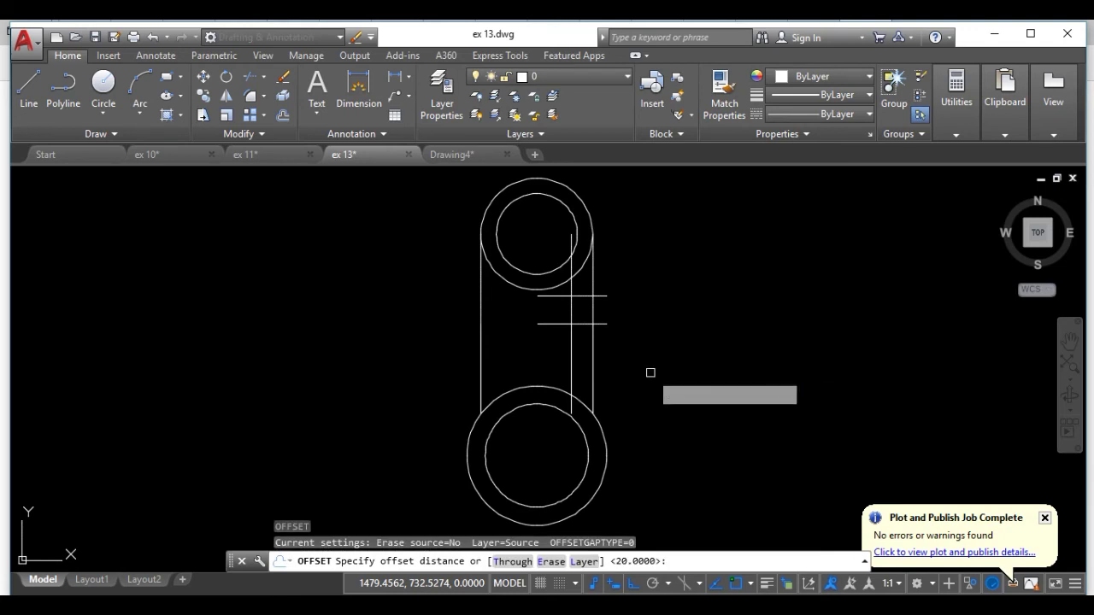
{"action": "scroll", "coordinate": [561, 310], "scroll_direction": "up", "scroll_amount": 5}
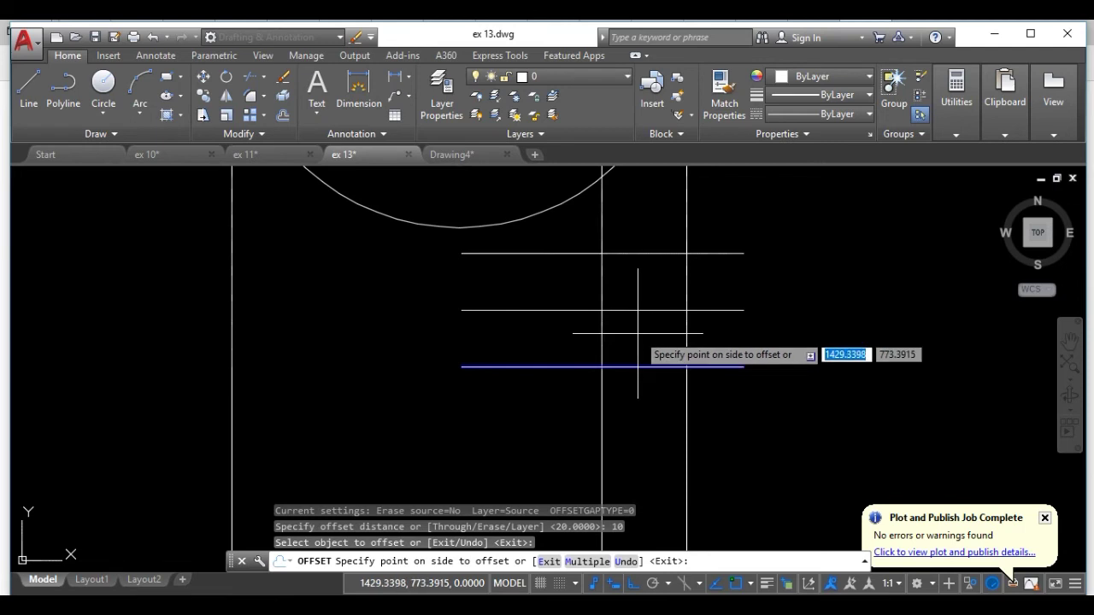
{"action": "left_click", "coordinate": [636, 342]}
{"action": "left_click", "coordinate": [638, 367]}
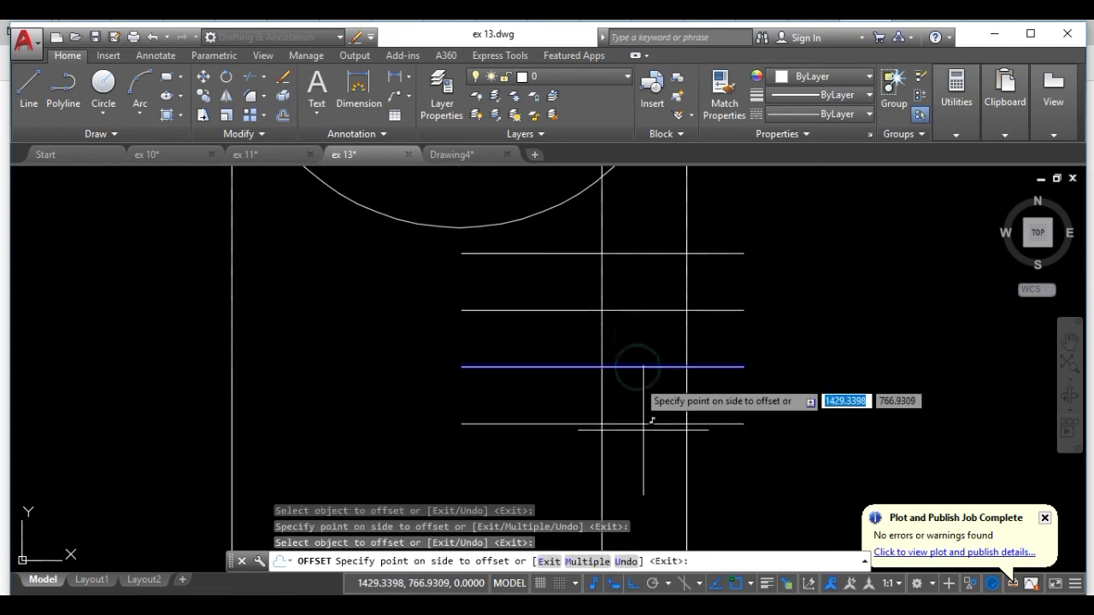
{"action": "left_click", "coordinate": [654, 444]}
{"action": "scroll", "coordinate": [642, 340], "scroll_direction": "down", "scroll_amount": 2}
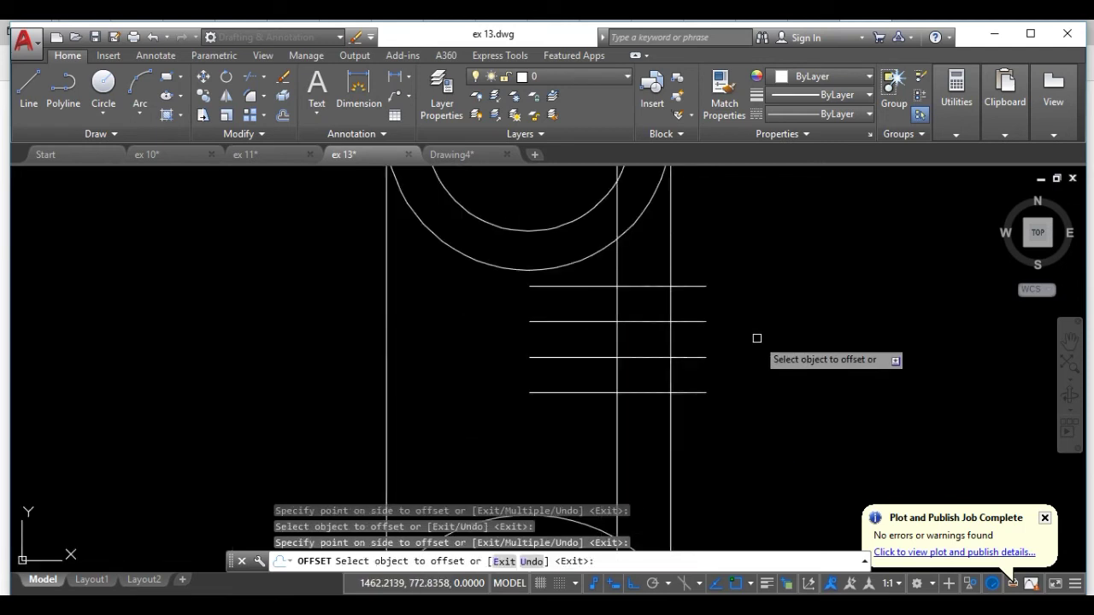
{"action": "key", "text": "Escape"}
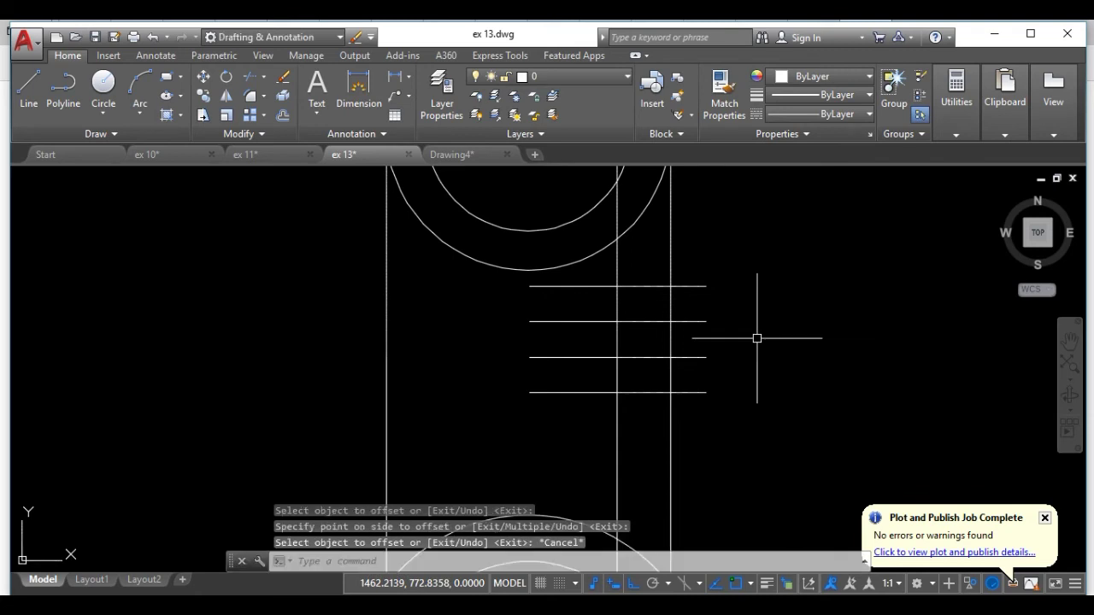
Step: Change the third short horizontal line to the CENTER linetype
{"action": "left_click", "coordinate": [699, 356]}
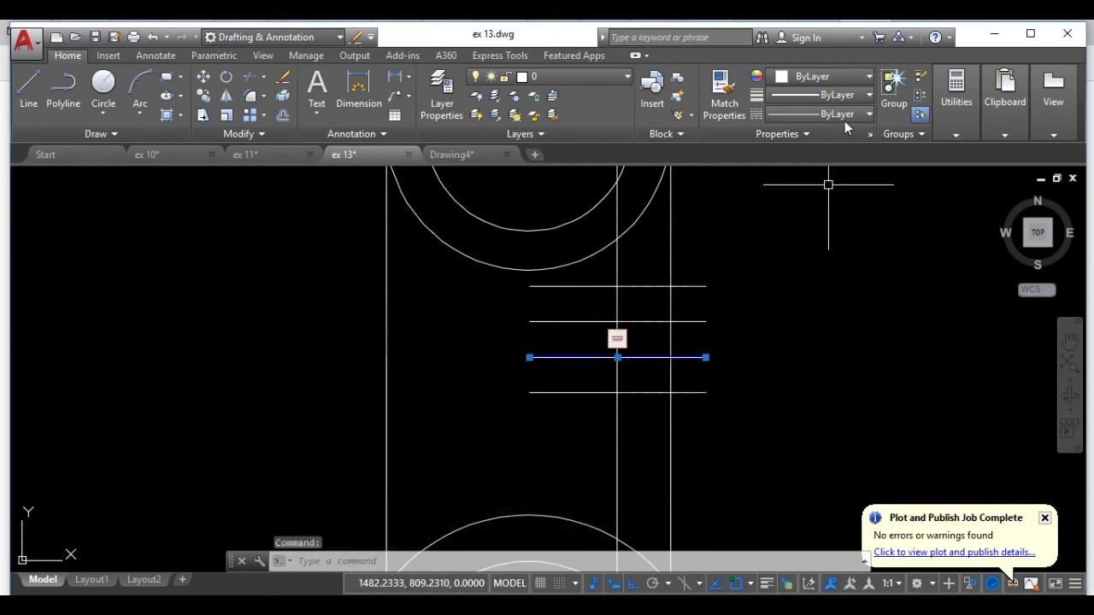
{"action": "left_click", "coordinate": [869, 116]}
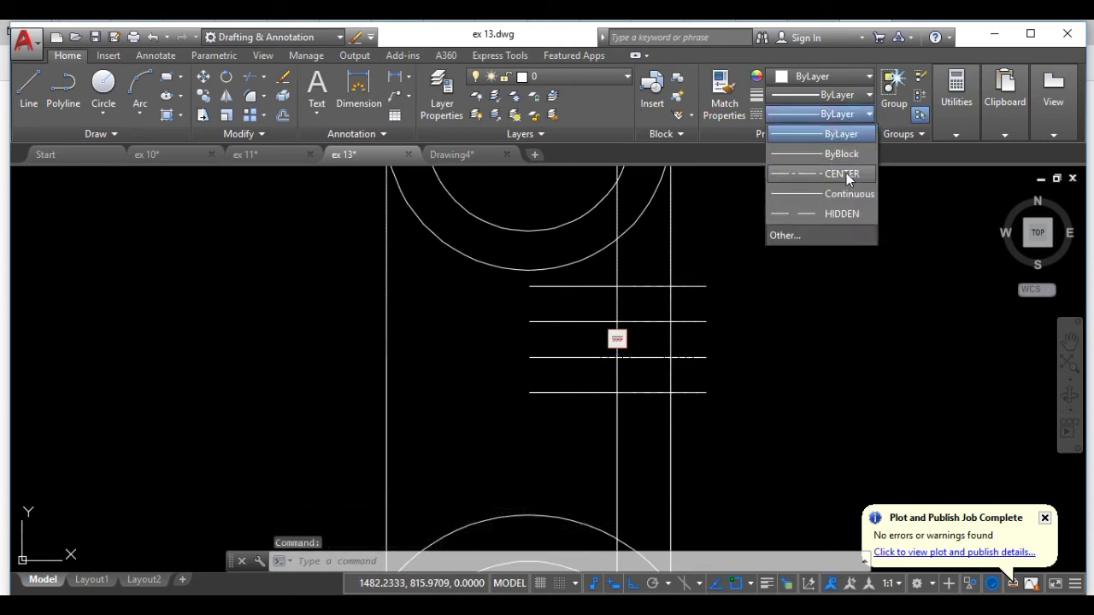
{"action": "left_click", "coordinate": [846, 173]}
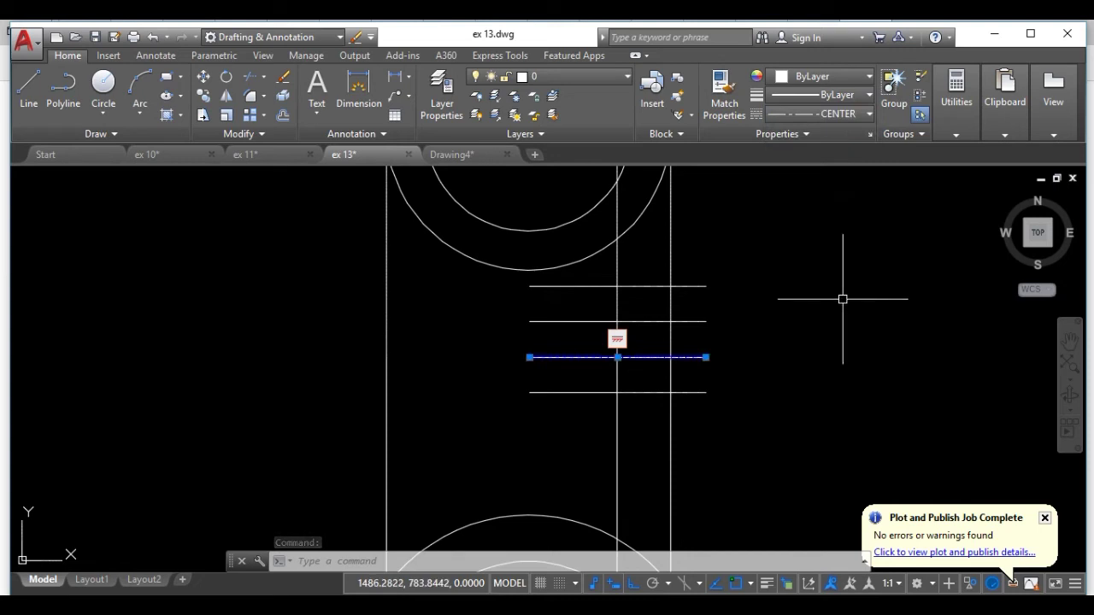
{"action": "key", "text": "Escape"}
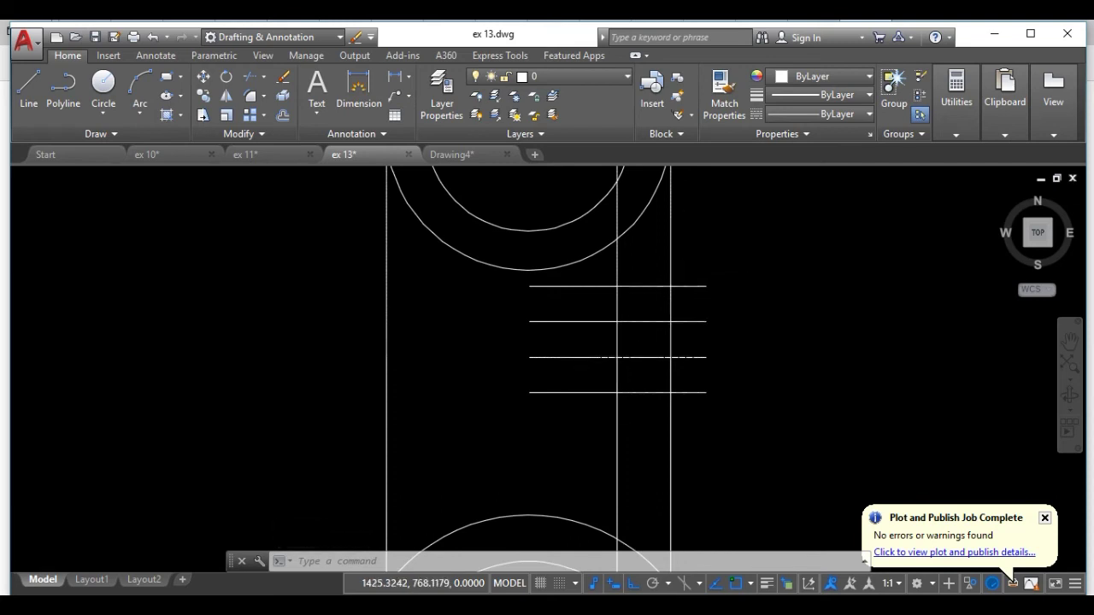
{"action": "scroll", "coordinate": [627, 347], "scroll_direction": "up", "scroll_amount": 3}
{"action": "scroll", "coordinate": [507, 354], "scroll_direction": "up", "scroll_amount": 3}
{"action": "scroll", "coordinate": [426, 341], "scroll_direction": "up", "scroll_amount": 1}
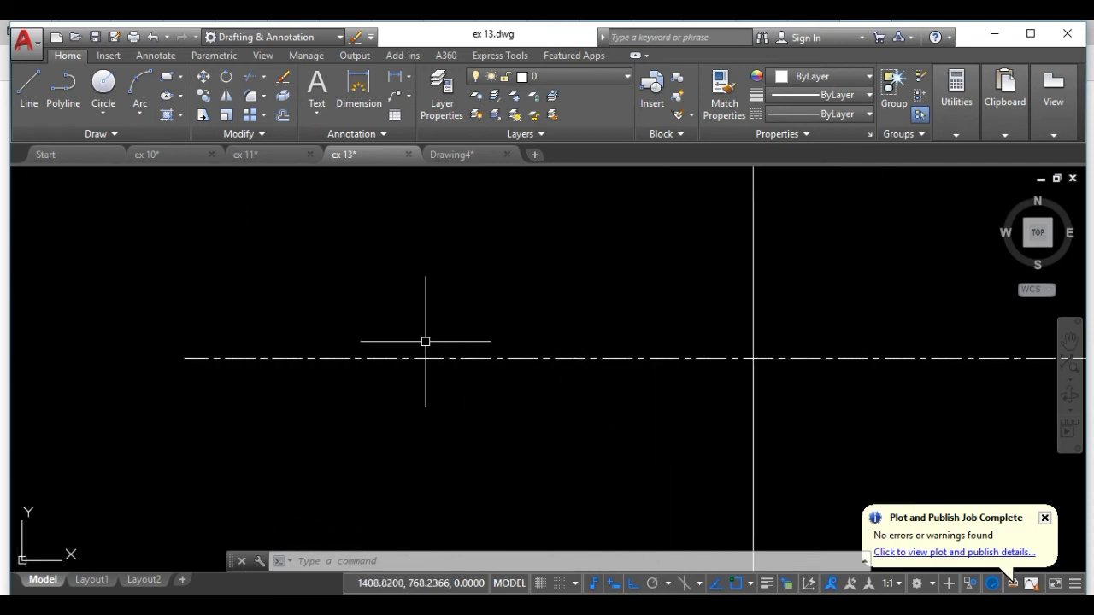
{"action": "scroll", "coordinate": [508, 336], "scroll_direction": "down", "scroll_amount": 3}
{"action": "scroll", "coordinate": [855, 342], "scroll_direction": "down", "scroll_amount": 1}
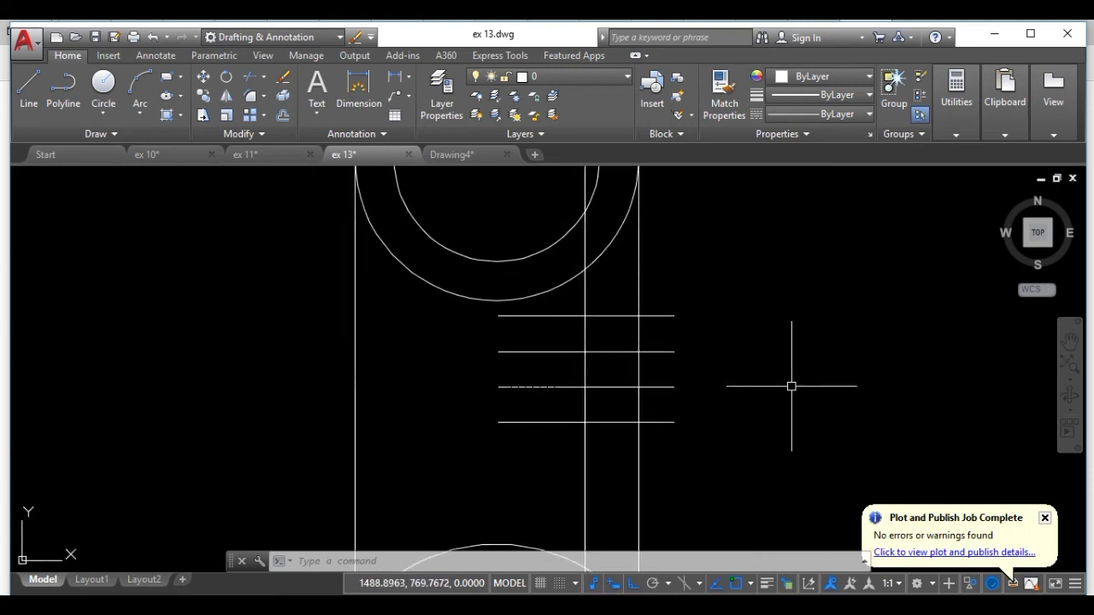
{"action": "scroll", "coordinate": [585, 383], "scroll_direction": "up", "scroll_amount": 2}
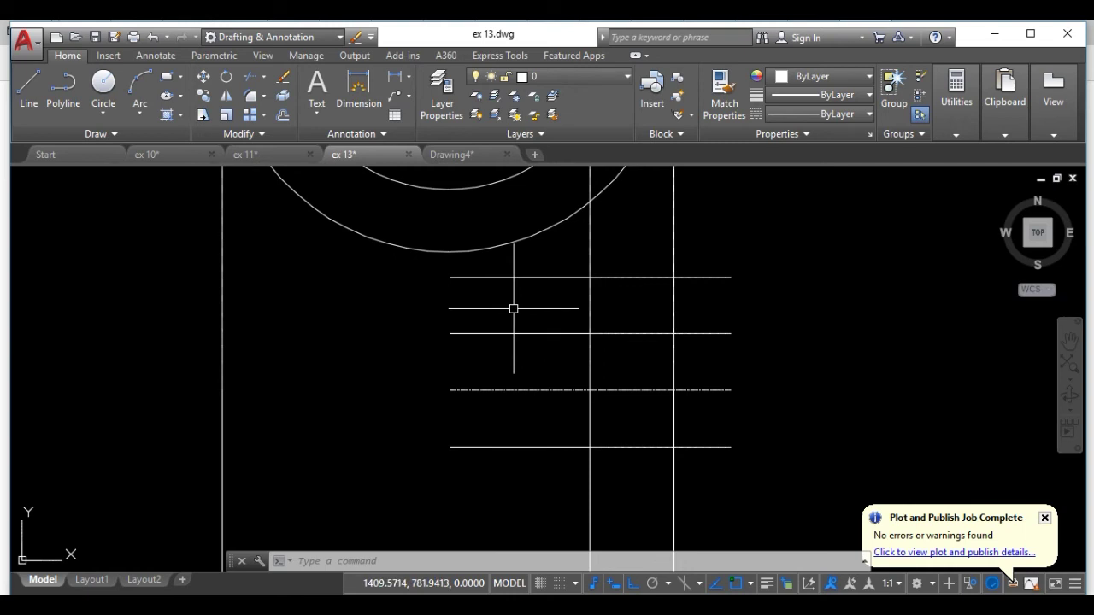
{"action": "type", "text": "TR"}
Step: Trim the left overhangs of the top line and the lower three slot lines
{"action": "key", "text": "Return"}
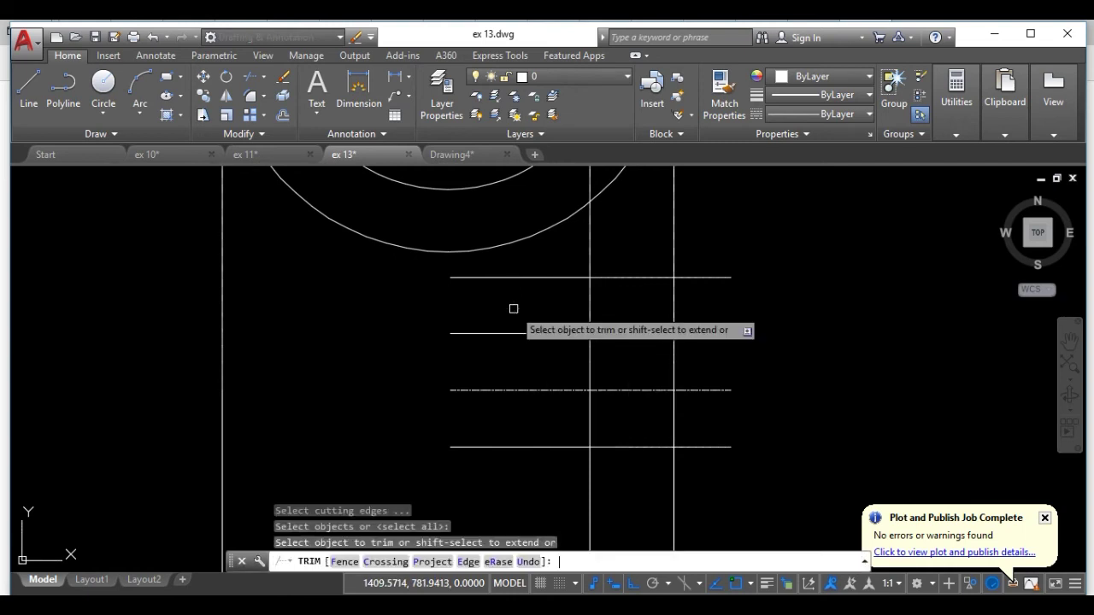
{"action": "left_click", "coordinate": [564, 255]}
{"action": "left_click", "coordinate": [518, 285]}
{"action": "left_click", "coordinate": [542, 374]}
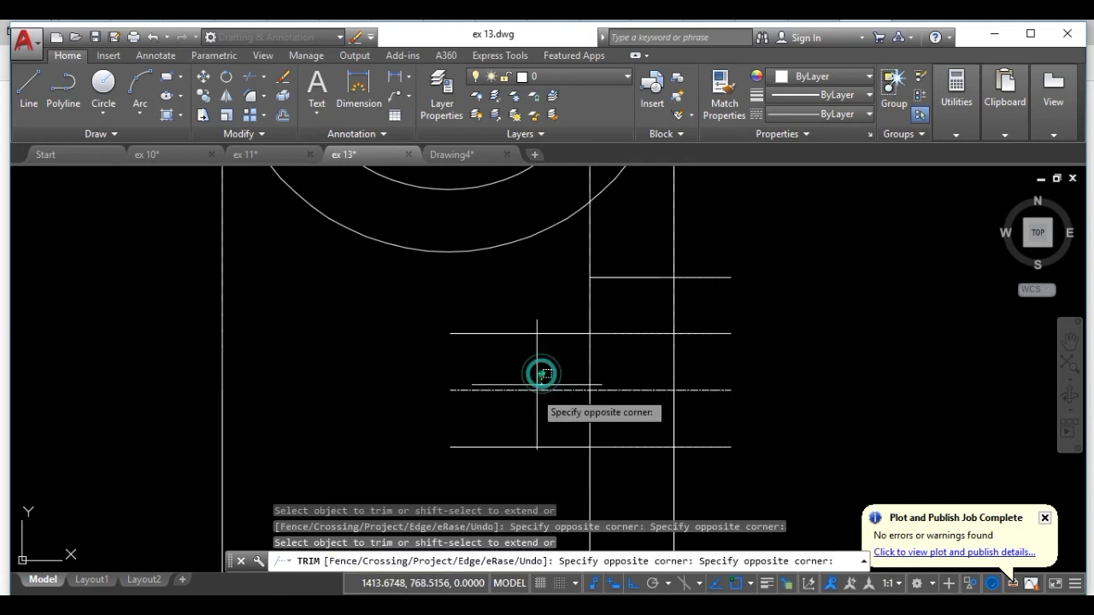
{"action": "left_click", "coordinate": [512, 464]}
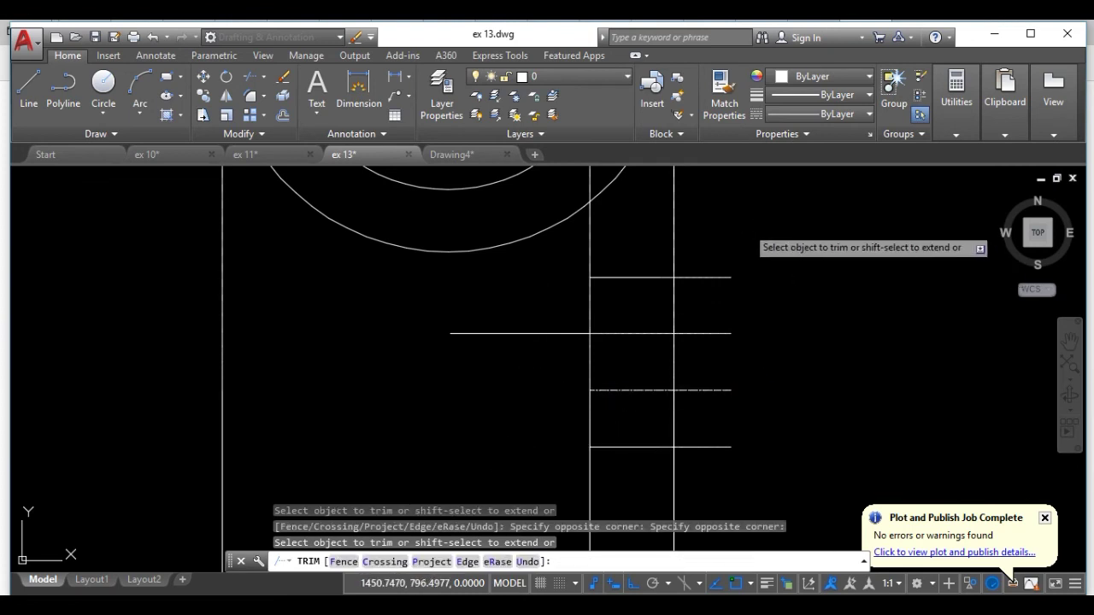
Step: Trim the right overhangs and the left extension back to the slot
{"action": "left_click", "coordinate": [745, 226]}
{"action": "left_click", "coordinate": [694, 346]}
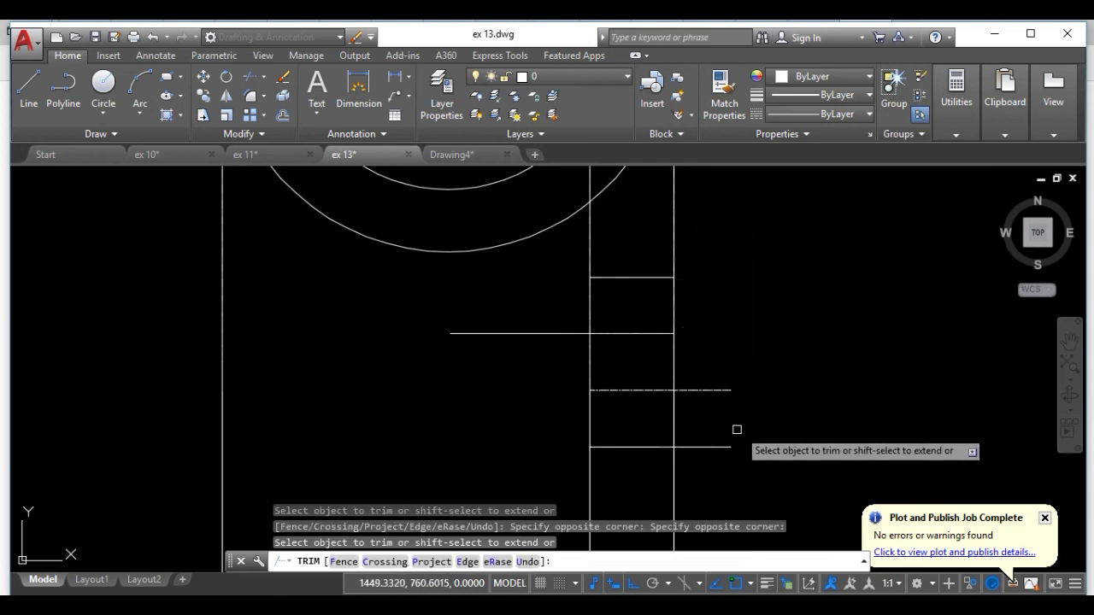
{"action": "left_click", "coordinate": [735, 429]}
{"action": "left_click", "coordinate": [714, 466]}
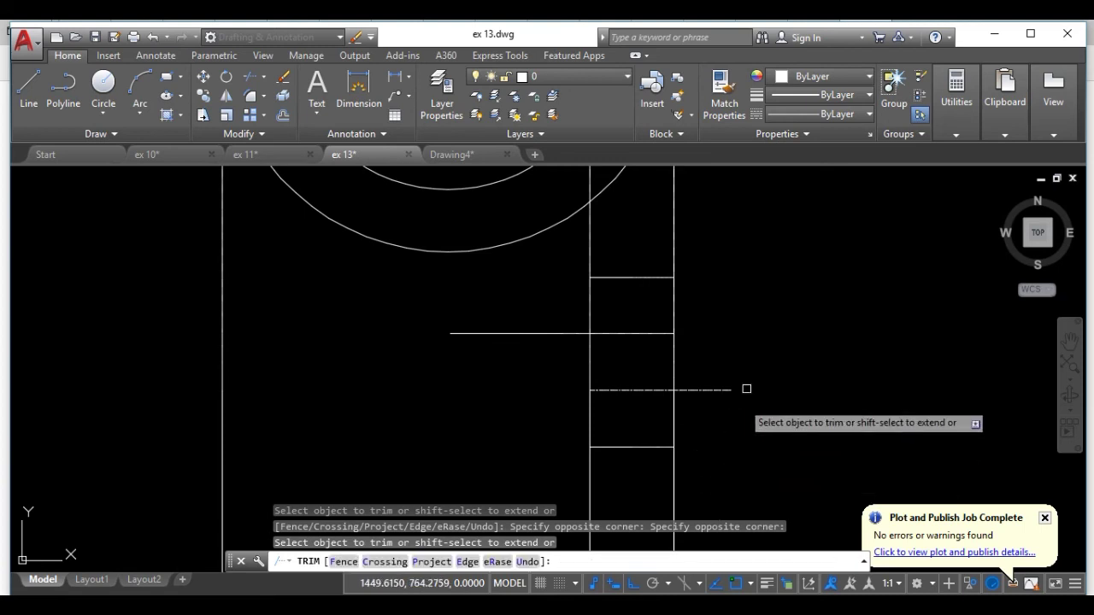
{"action": "scroll", "coordinate": [752, 372], "scroll_direction": "down", "scroll_amount": 2}
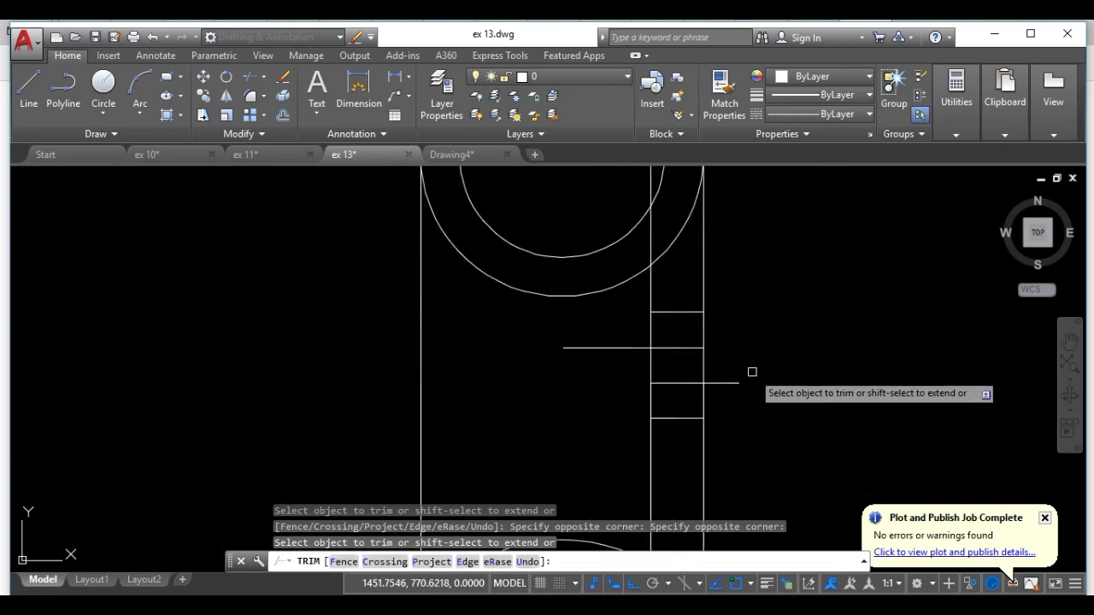
{"action": "left_click", "coordinate": [609, 325]}
{"action": "left_click", "coordinate": [596, 367]}
{"action": "key", "text": "Escape"}
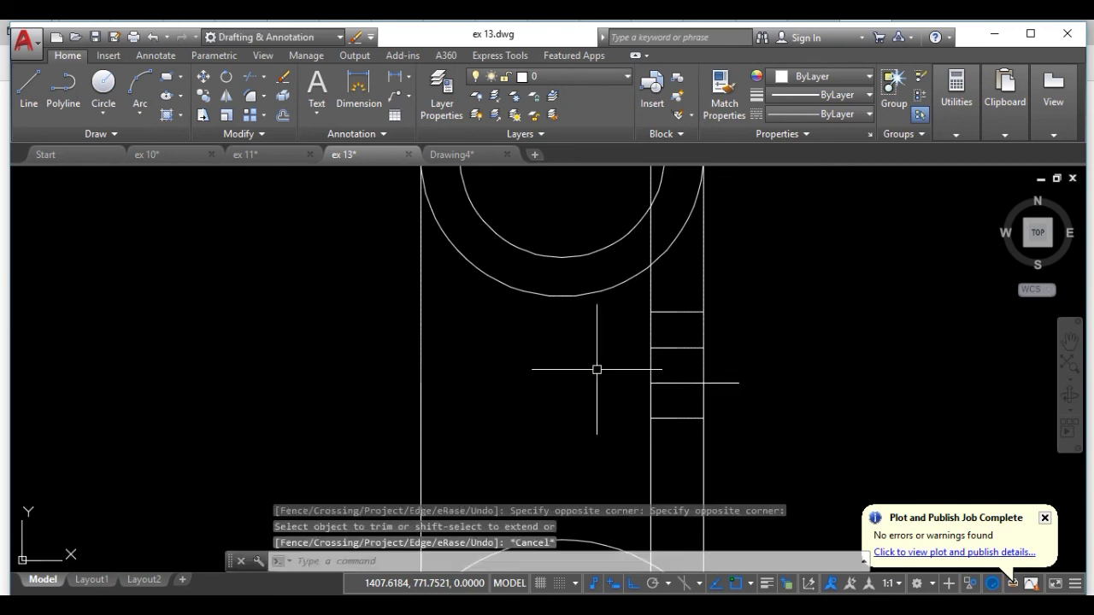
Step: Stretch the centre line's left end farther left so it overhangs both slot sides
{"action": "scroll", "coordinate": [684, 380], "scroll_direction": "up", "scroll_amount": 4}
{"action": "left_click", "coordinate": [671, 366]}
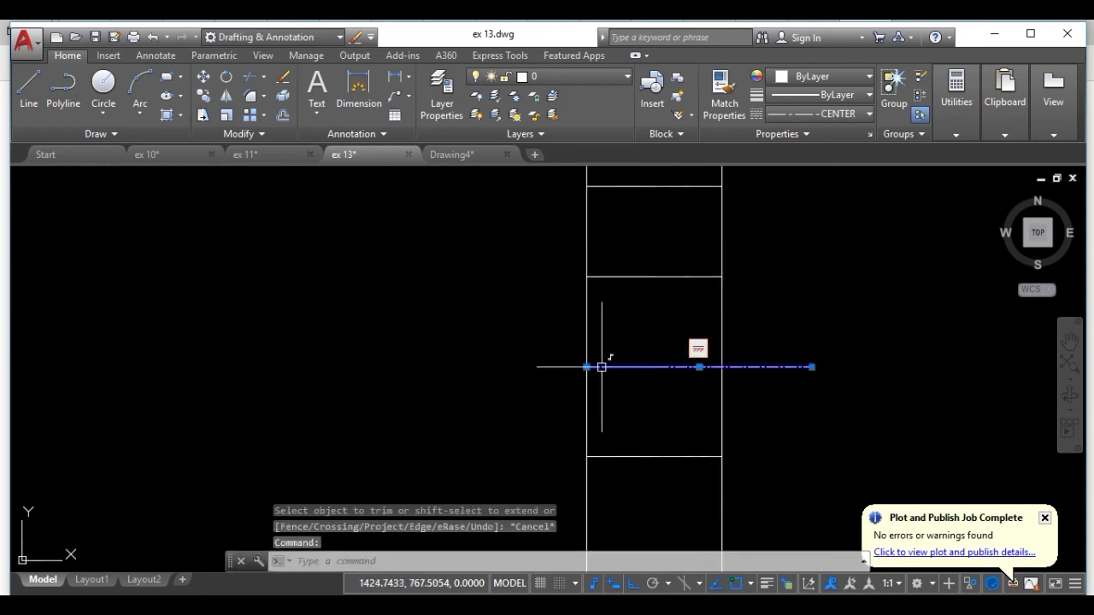
{"action": "left_click", "coordinate": [628, 397]}
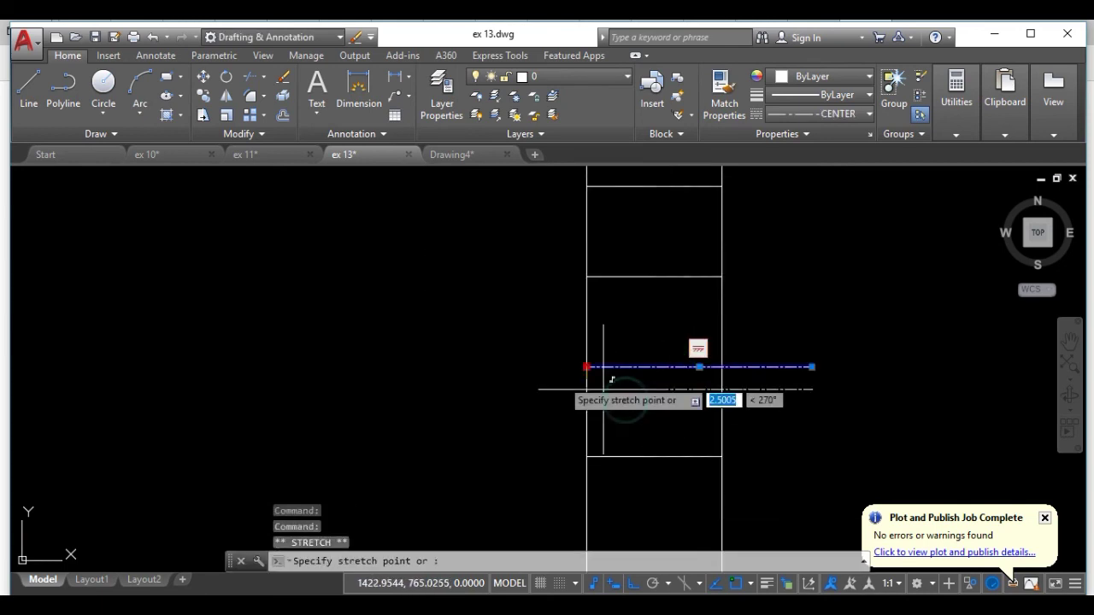
{"action": "left_click", "coordinate": [433, 367]}
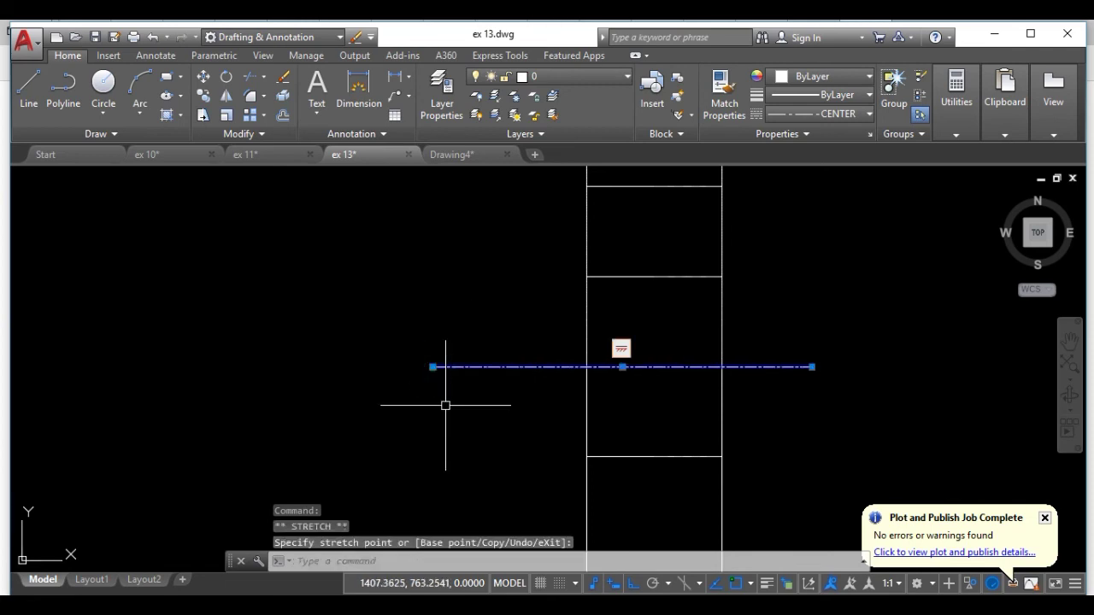
{"action": "key", "text": "Escape"}
{"action": "scroll", "coordinate": [484, 370], "scroll_direction": "down", "scroll_amount": 3}
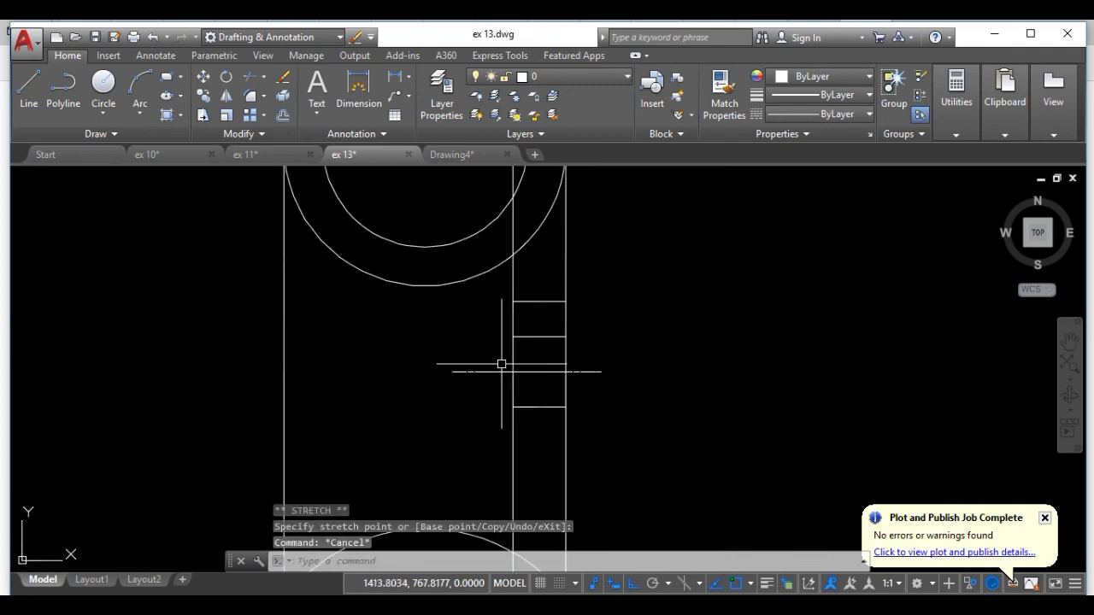
{"action": "scroll", "coordinate": [538, 359], "scroll_direction": "down", "scroll_amount": 1}
{"action": "mouse_move", "coordinate": [582, 354]}
{"action": "middle_mouse_down"}
{"action": "mouse_move", "coordinate": [641, 345]}
{"action": "mouse_move", "coordinate": [654, 317]}
{"action": "middle_mouse_up"}
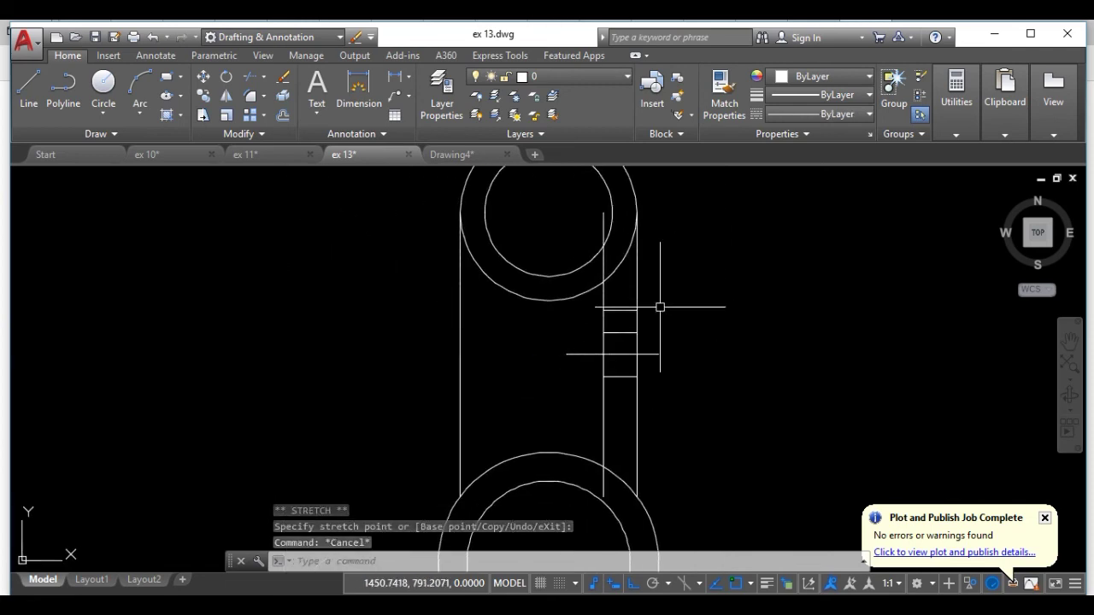
{"action": "scroll", "coordinate": [651, 326], "scroll_direction": "up", "scroll_amount": 2}
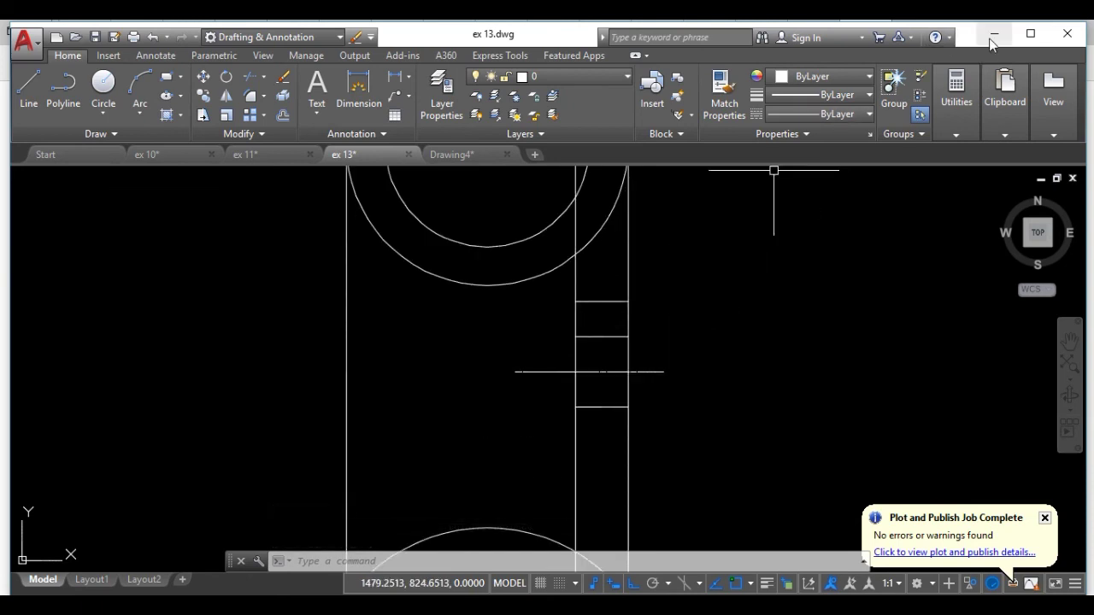
{"action": "left_click", "coordinate": [991, 36]}
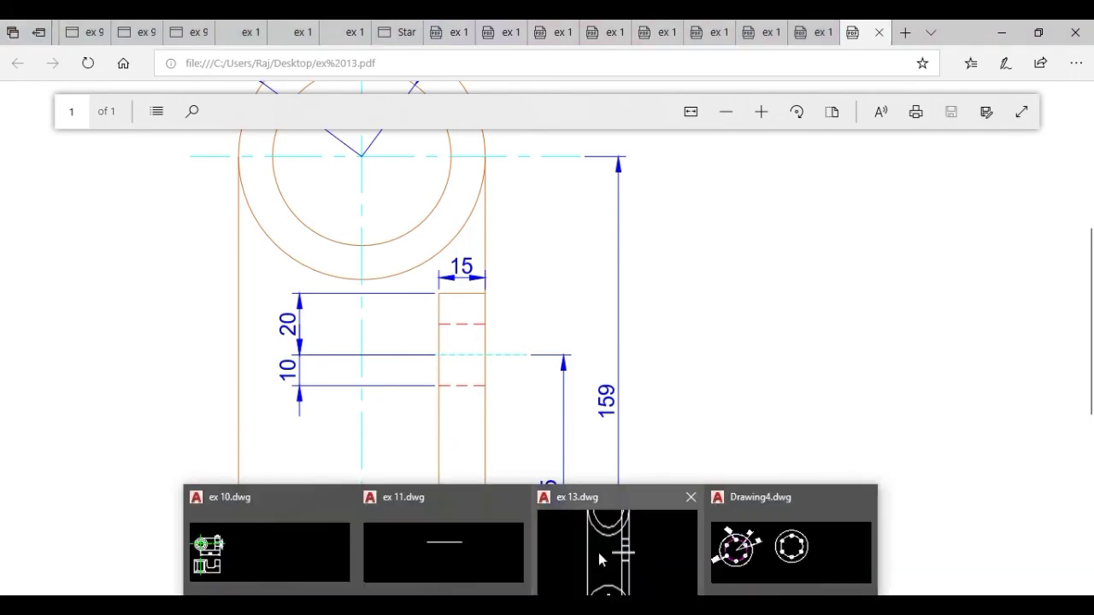
{"action": "left_click", "coordinate": [599, 552]}
Step: Set the two inner slot edges flanking the centre line to the HIDDEN linetype
{"action": "scroll", "coordinate": [581, 329], "scroll_direction": "up", "scroll_amount": 2}
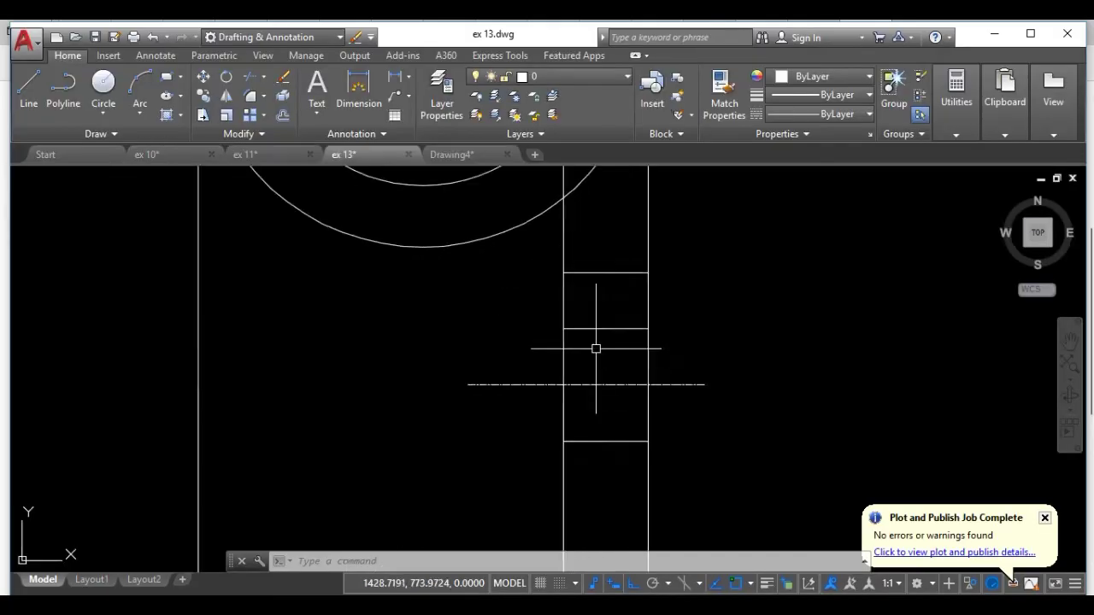
{"action": "scroll", "coordinate": [607, 325], "scroll_direction": "up", "scroll_amount": 2}
{"action": "left_click", "coordinate": [610, 310]}
{"action": "left_click", "coordinate": [599, 322]}
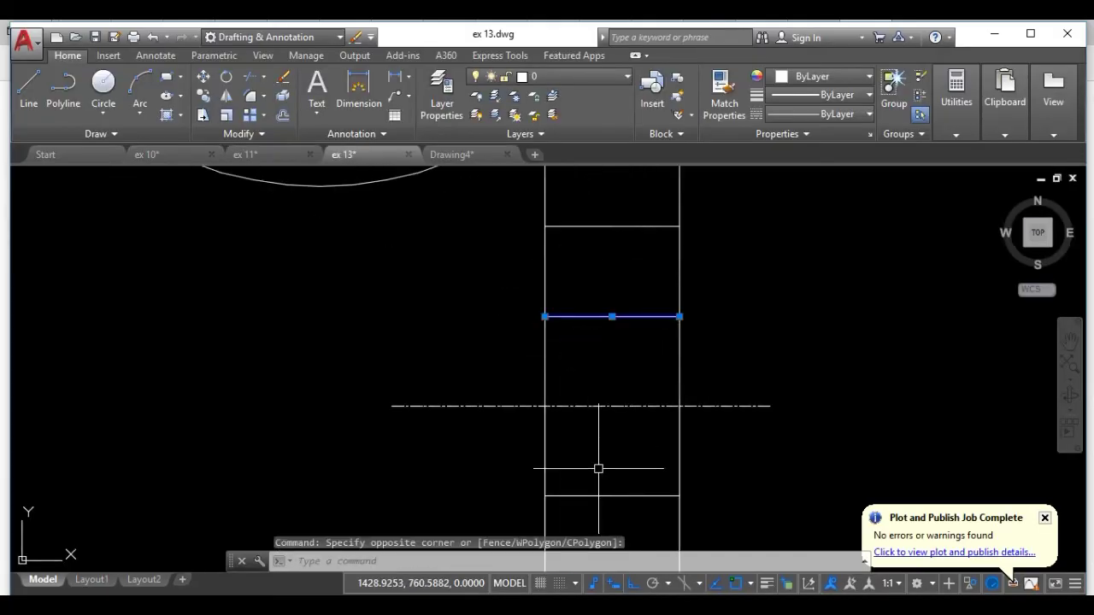
{"action": "left_click", "coordinate": [609, 462]}
{"action": "left_click", "coordinate": [578, 508]}
{"action": "left_click", "coordinate": [863, 114]}
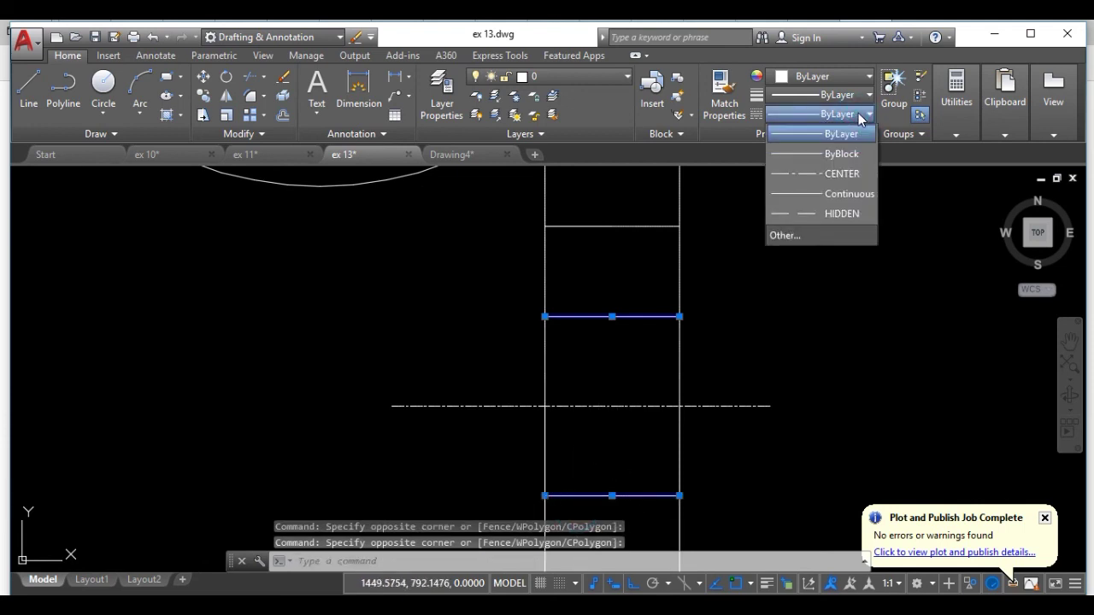
{"action": "left_click", "coordinate": [842, 214]}
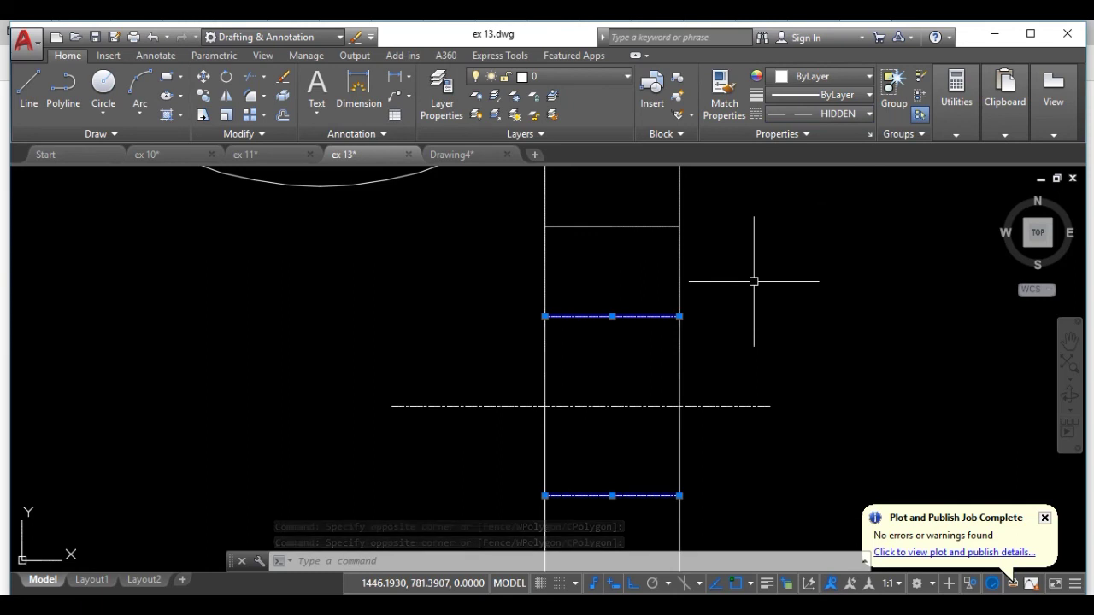
{"action": "key", "text": "Escape"}
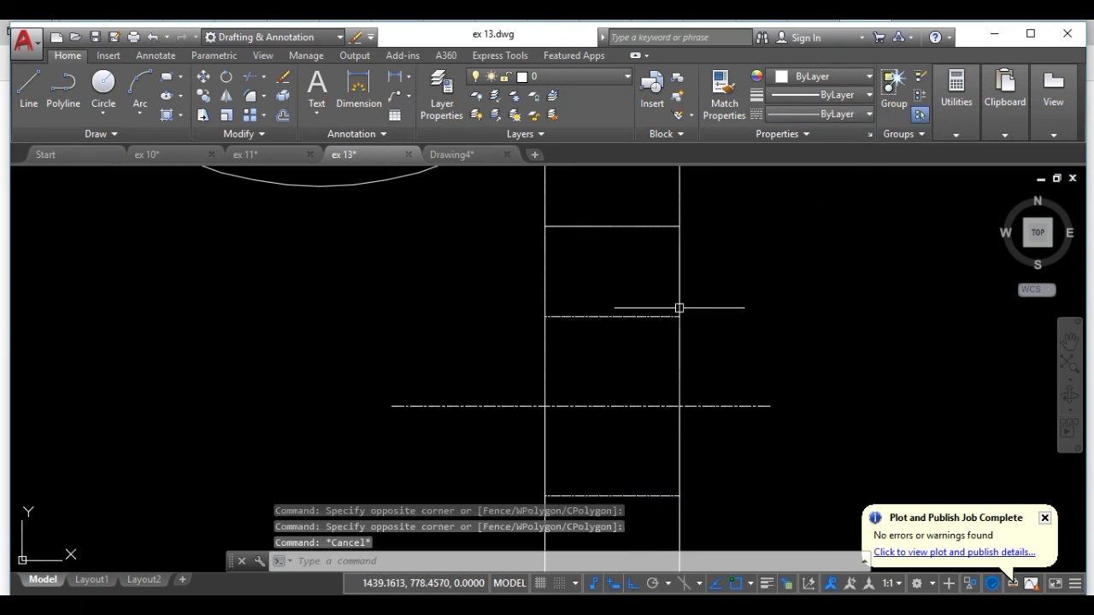
{"action": "scroll", "coordinate": [593, 347], "scroll_direction": "up", "scroll_amount": 3}
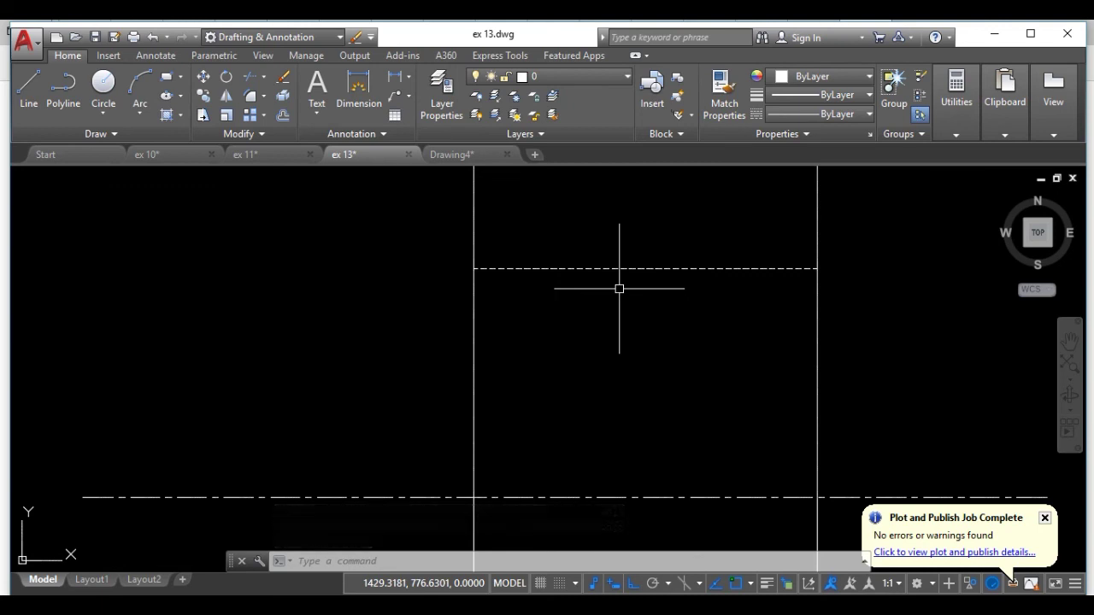
{"action": "scroll", "coordinate": [619, 289], "scroll_direction": "down", "scroll_amount": 2}
{"action": "scroll", "coordinate": [618, 289], "scroll_direction": "down", "scroll_amount": 2}
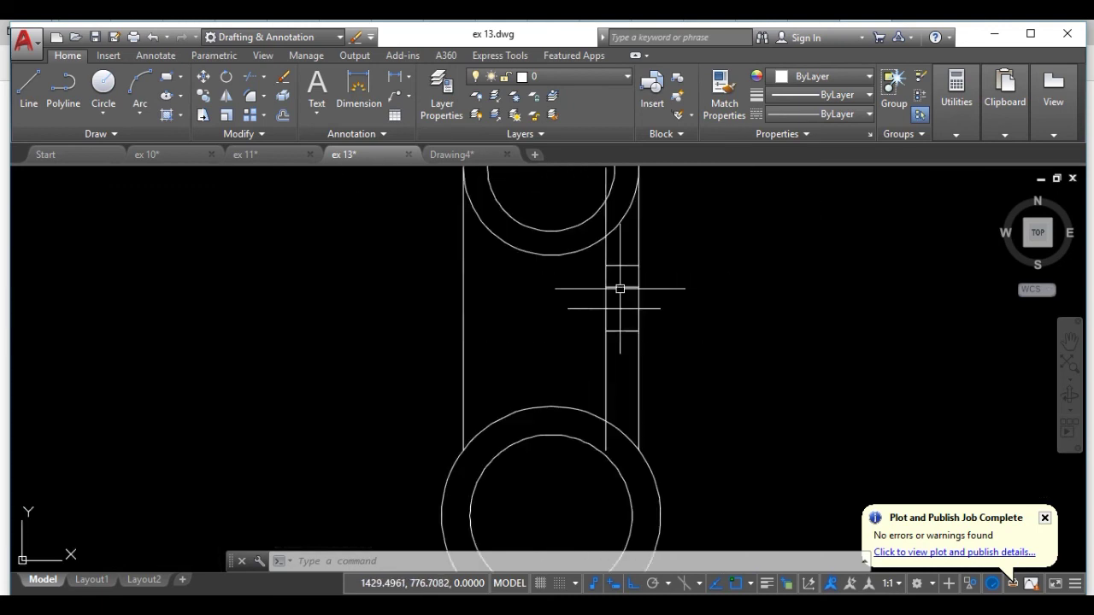
{"action": "scroll", "coordinate": [618, 289], "scroll_direction": "down", "scroll_amount": 1}
{"action": "scroll", "coordinate": [634, 400], "scroll_direction": "up", "scroll_amount": 1}
{"action": "scroll", "coordinate": [634, 400], "scroll_direction": "up", "scroll_amount": 5}
{"action": "type", "text": "TR"}
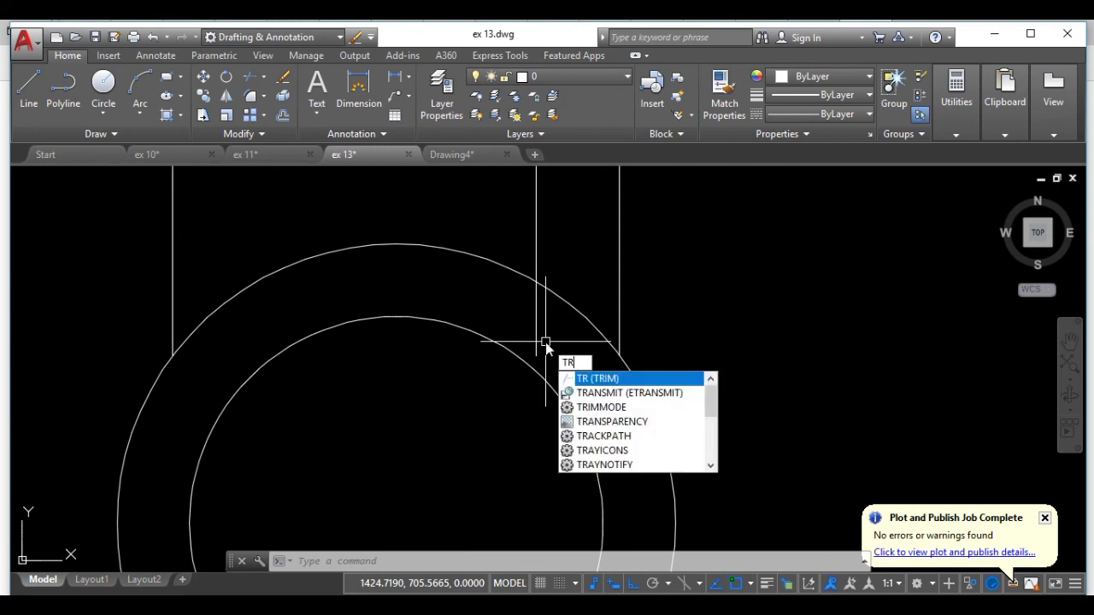
Step: Trim the inner slot line back to the upper ring's outer circle
{"action": "key", "text": "Return"}
{"action": "key", "text": "Return"}
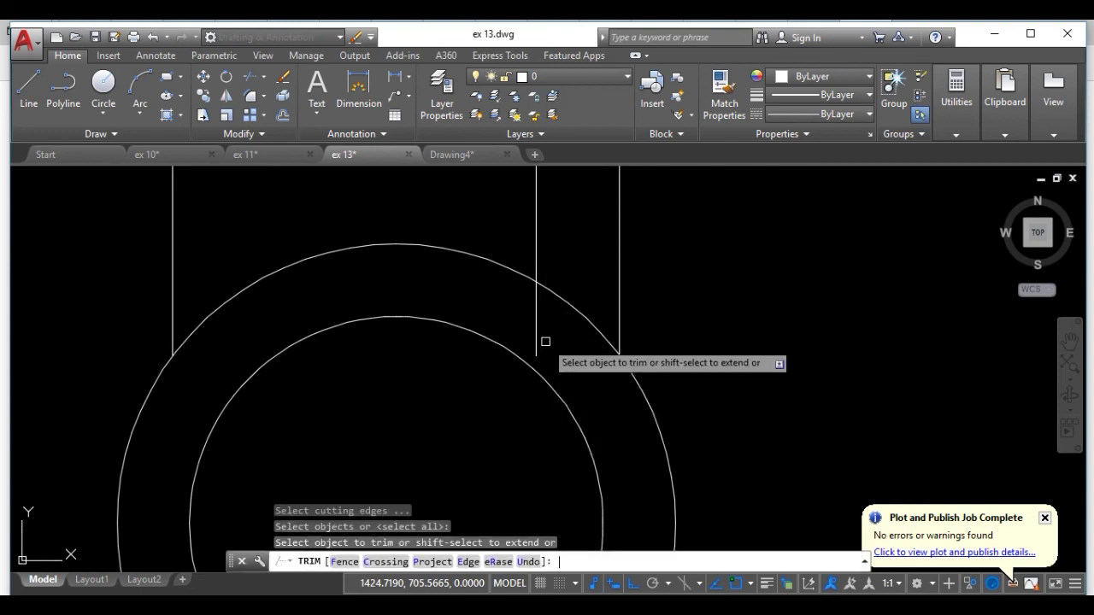
{"action": "scroll", "coordinate": [533, 330], "scroll_direction": "down", "scroll_amount": 5}
{"action": "scroll", "coordinate": [620, 320], "scroll_direction": "down", "scroll_amount": 2}
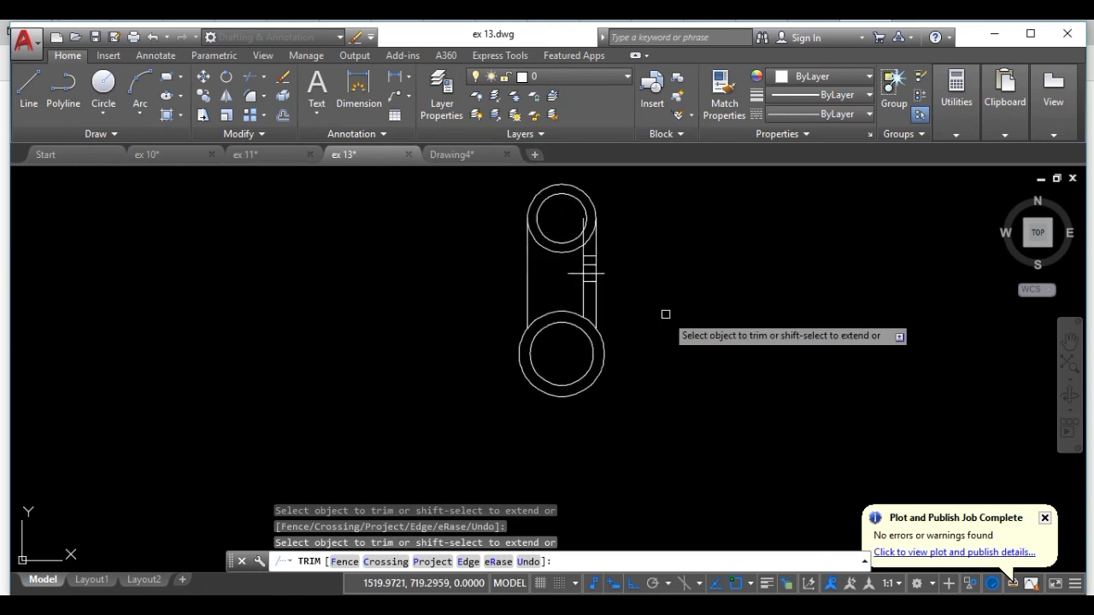
{"action": "middle_click_drag", "start_coordinate": [664, 315], "coordinate": [647, 351]}
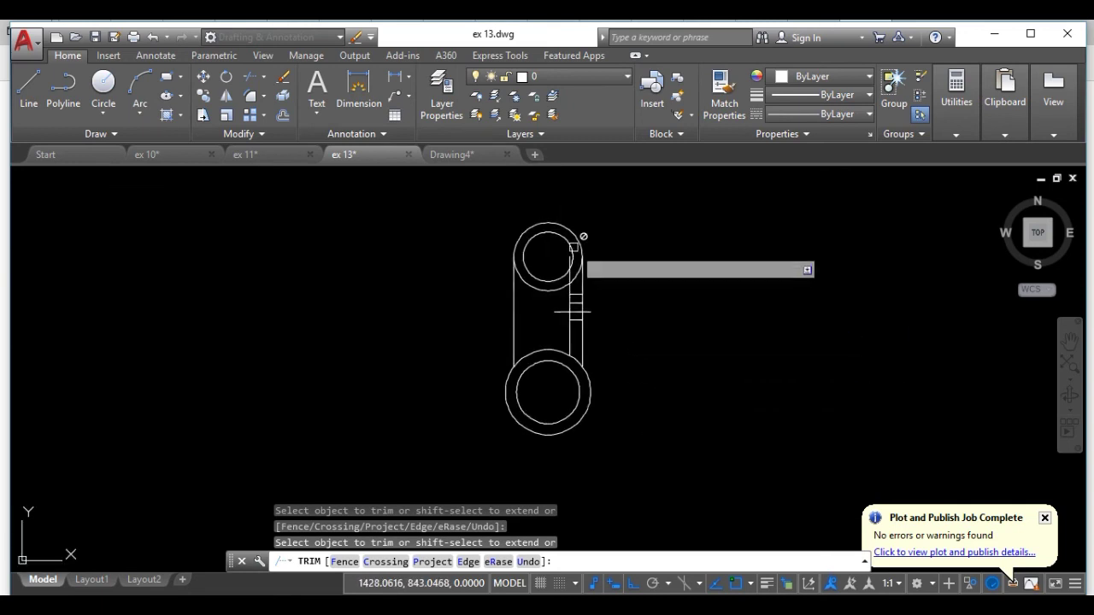
{"action": "scroll", "coordinate": [575, 246], "scroll_direction": "up", "scroll_amount": 5}
{"action": "scroll", "coordinate": [569, 261], "scroll_direction": "up", "scroll_amount": 3}
{"action": "scroll", "coordinate": [581, 275], "scroll_direction": "up", "scroll_amount": 2}
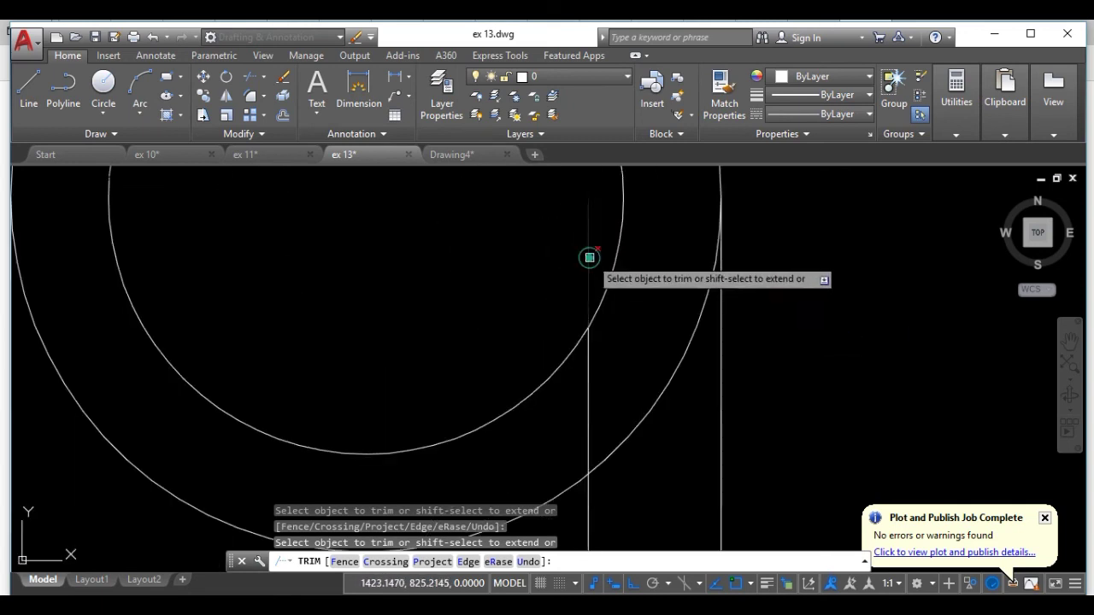
{"action": "scroll", "coordinate": [599, 402], "scroll_direction": "down", "scroll_amount": 4}
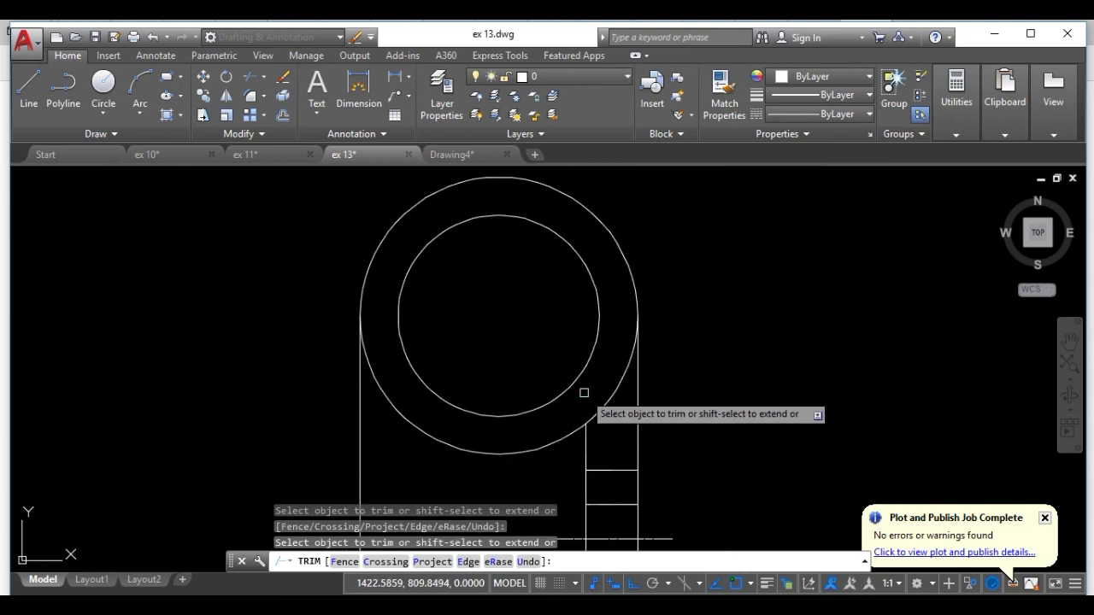
{"action": "scroll", "coordinate": [589, 411], "scroll_direction": "down", "scroll_amount": 1}
{"action": "scroll", "coordinate": [569, 379], "scroll_direction": "up", "scroll_amount": 1}
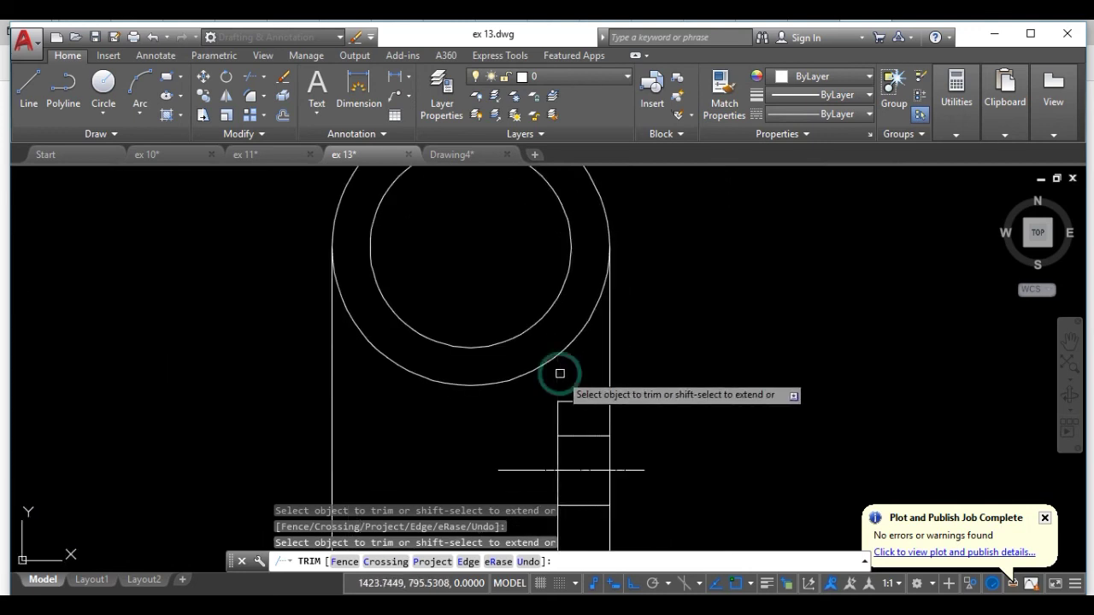
{"action": "scroll", "coordinate": [671, 337], "scroll_direction": "down", "scroll_amount": 2}
{"action": "scroll", "coordinate": [689, 339], "scroll_direction": "down", "scroll_amount": 2}
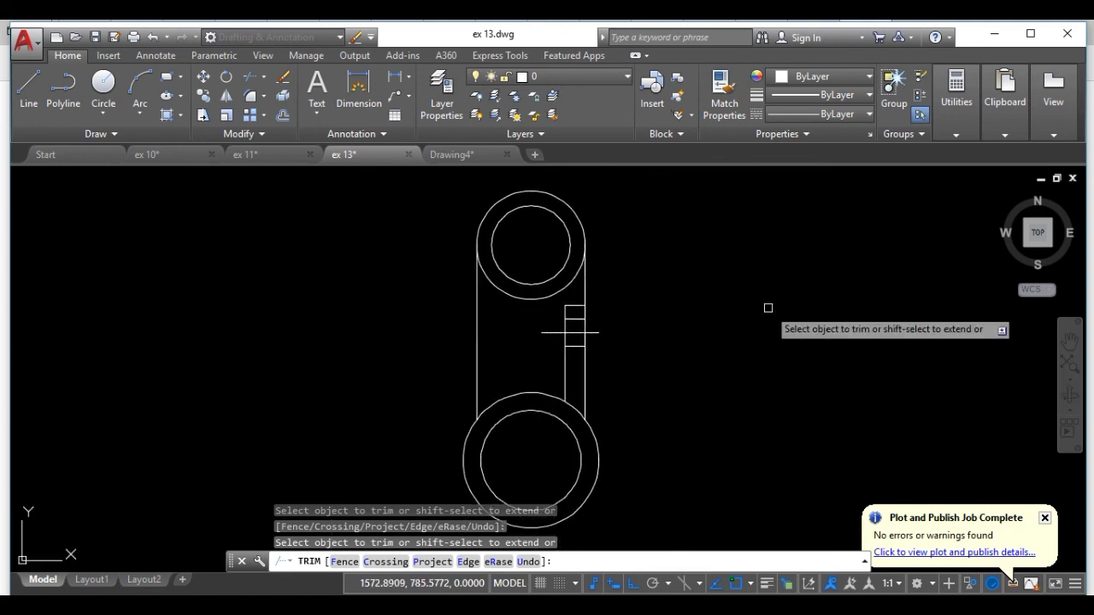
{"action": "key", "text": "Escape"}
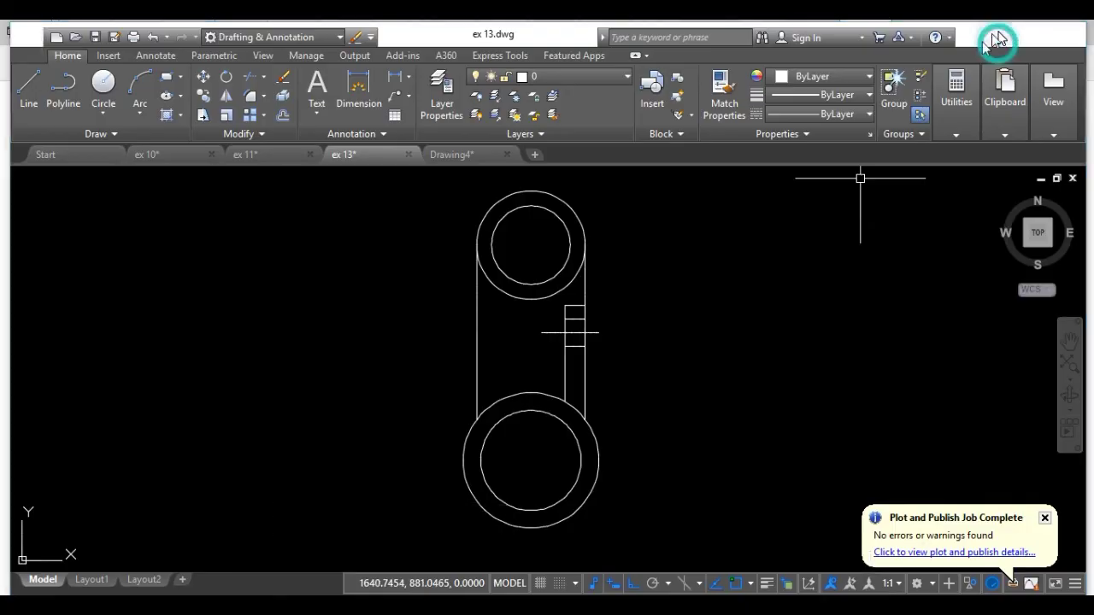
Step: Bring up the ex 13 reference PDF in Edge and zoom out until the whole page fits
{"action": "left_click", "coordinate": [994, 34]}
{"action": "left_click", "coordinate": [738, 120]}
{"action": "left_click", "coordinate": [736, 118]}
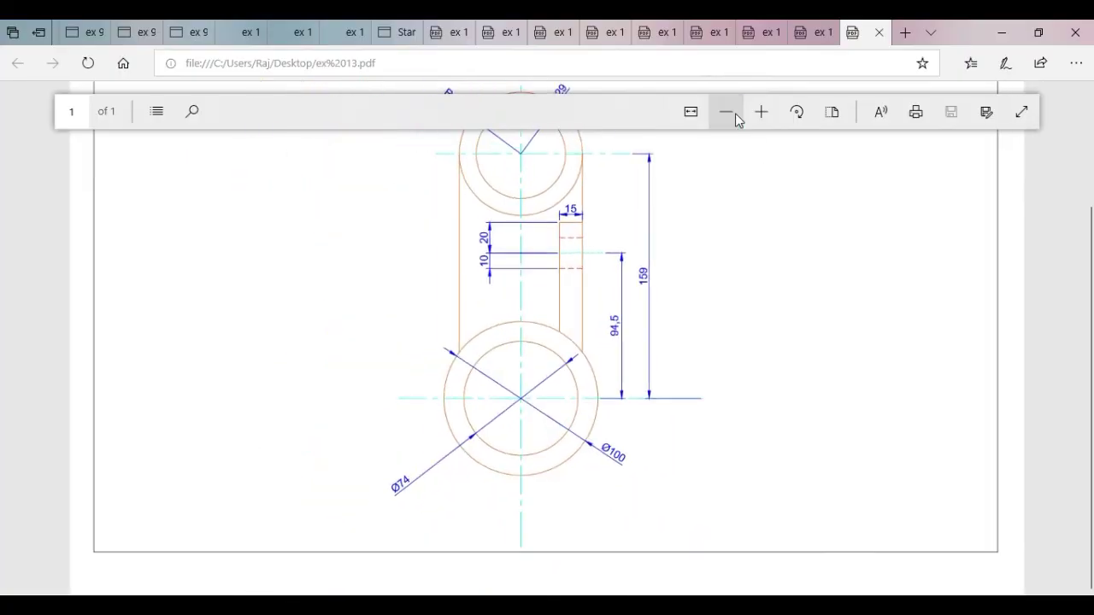
{"action": "left_click", "coordinate": [737, 118]}
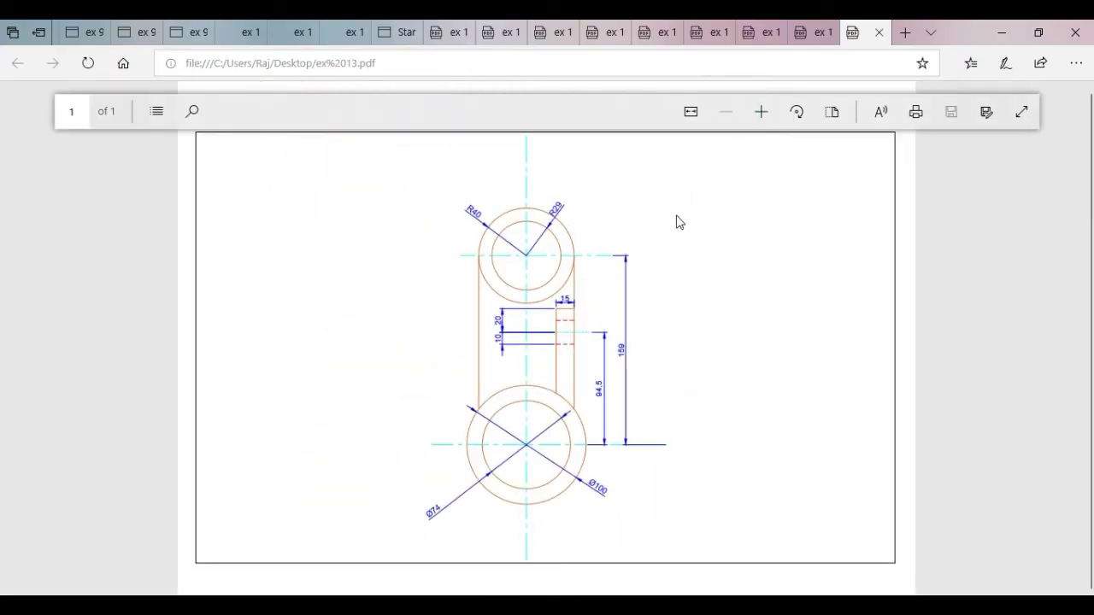